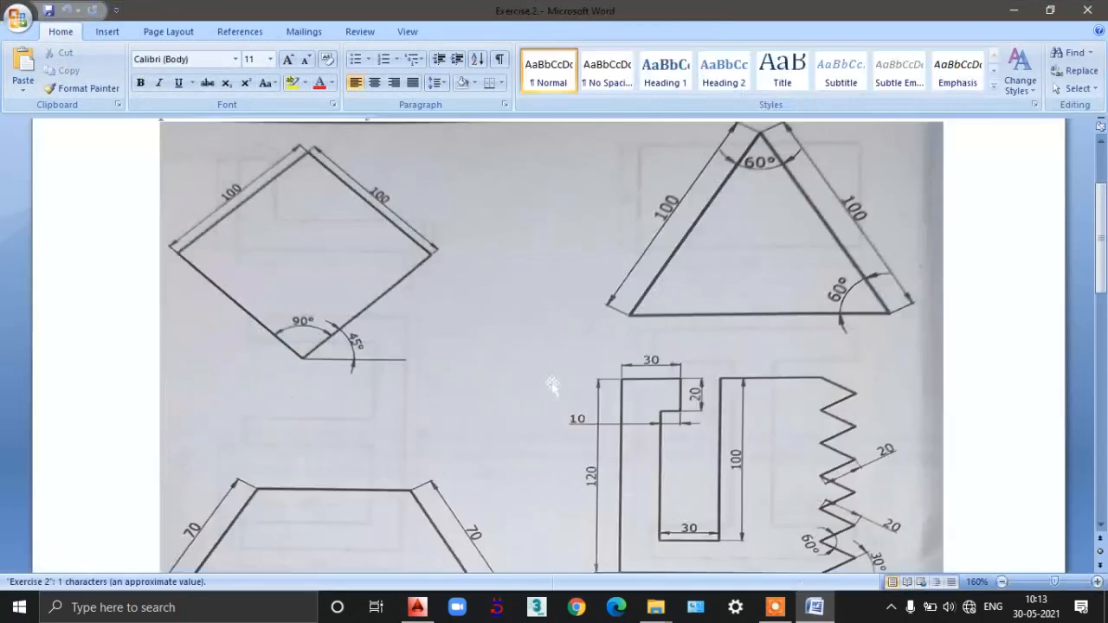
- Review the dimensioned figures in the Exercise 2 document, including the diamond's side lengths and angles
{"action": "scroll", "coordinate": [551, 385], "scroll_direction": "up", "scroll_amount": 3}
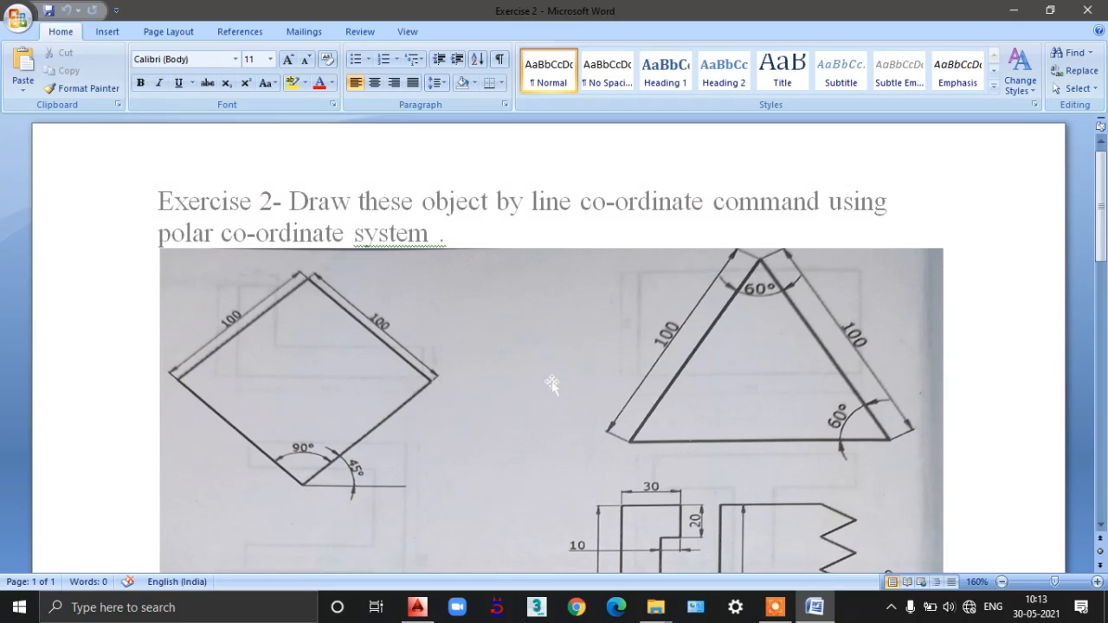
{"action": "scroll", "coordinate": [551, 383], "scroll_direction": "down", "scroll_amount": 10}
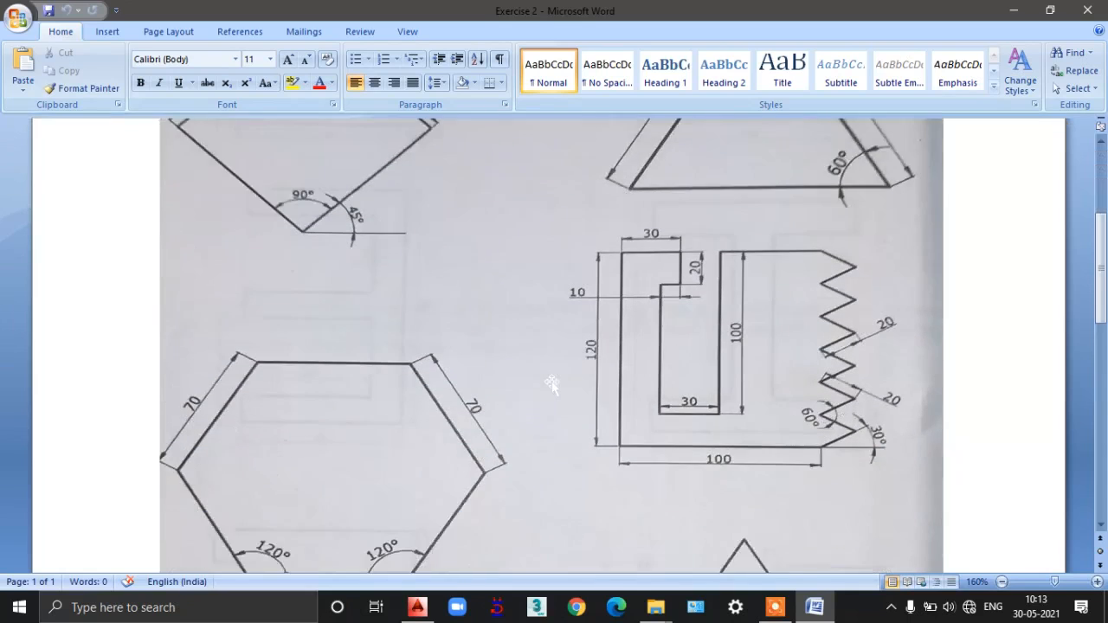
{"action": "key", "text": "ctrl+End"}
{"action": "scroll", "coordinate": [552, 384], "scroll_direction": "up", "scroll_amount": 4}
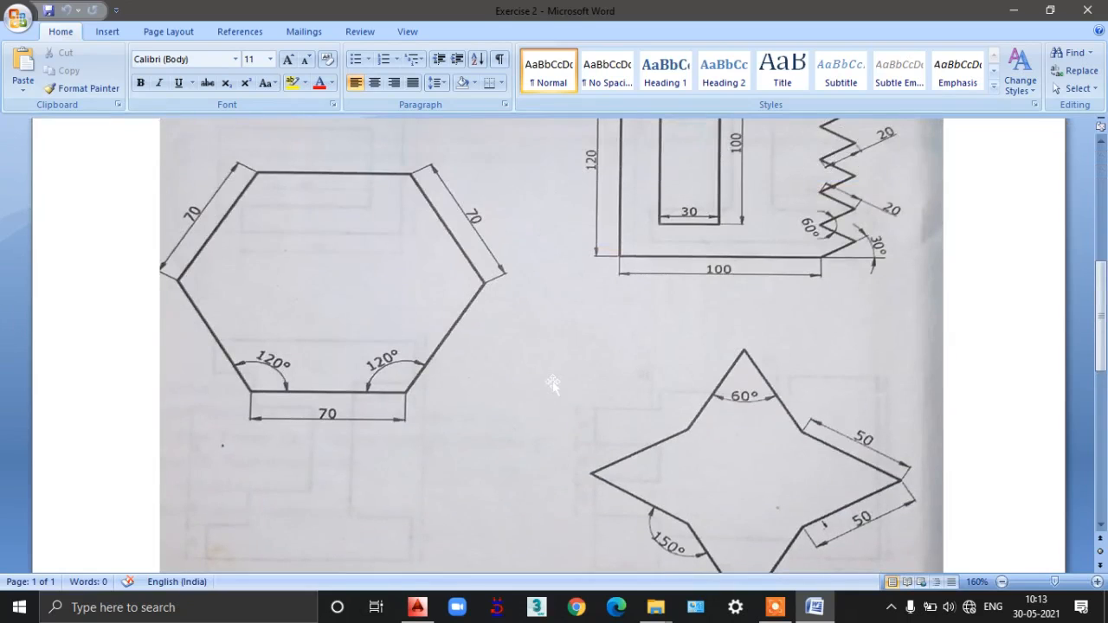
{"action": "scroll", "coordinate": [552, 383], "scroll_direction": "down", "scroll_amount": 1}
{"action": "scroll", "coordinate": [552, 384], "scroll_direction": "up", "scroll_amount": 7}
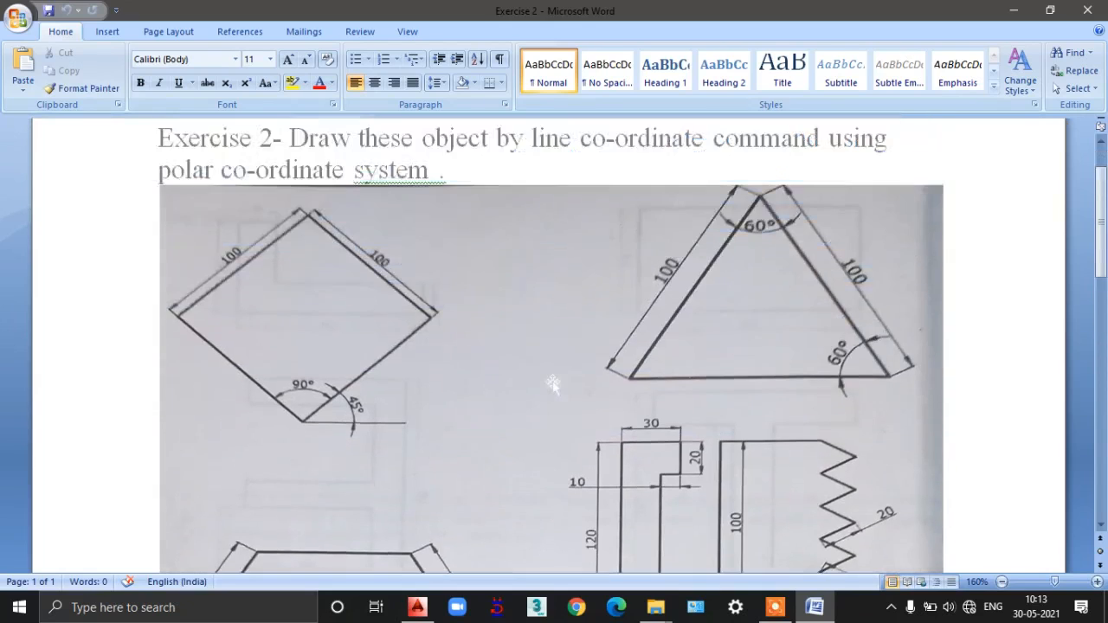
{"action": "scroll", "coordinate": [553, 384], "scroll_direction": "up", "scroll_amount": 1}
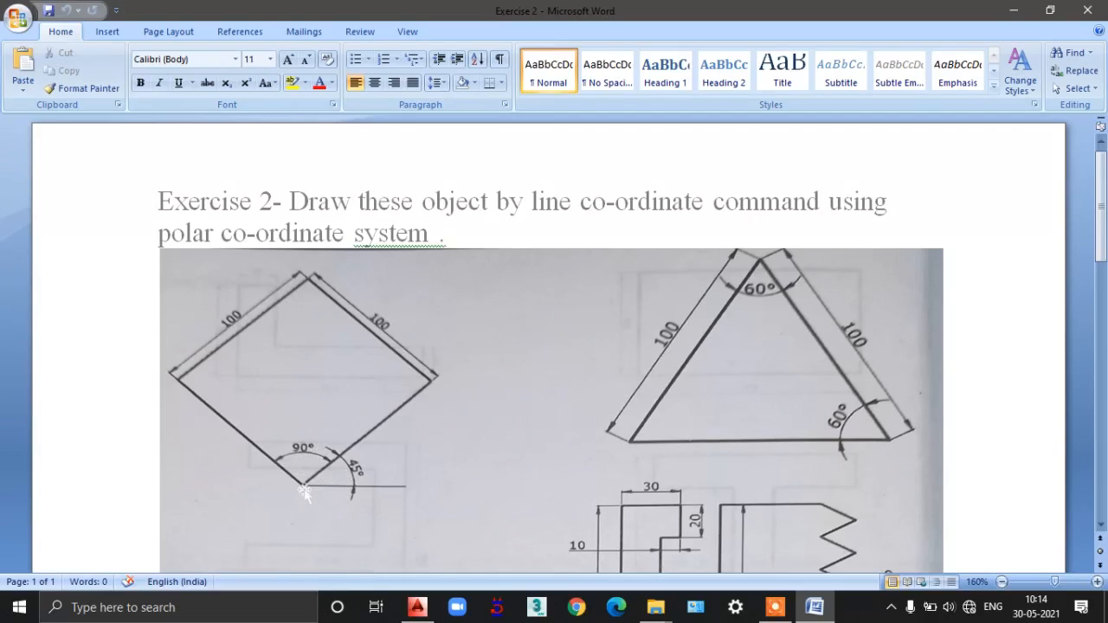
{"action": "left_click", "coordinate": [417, 606]}
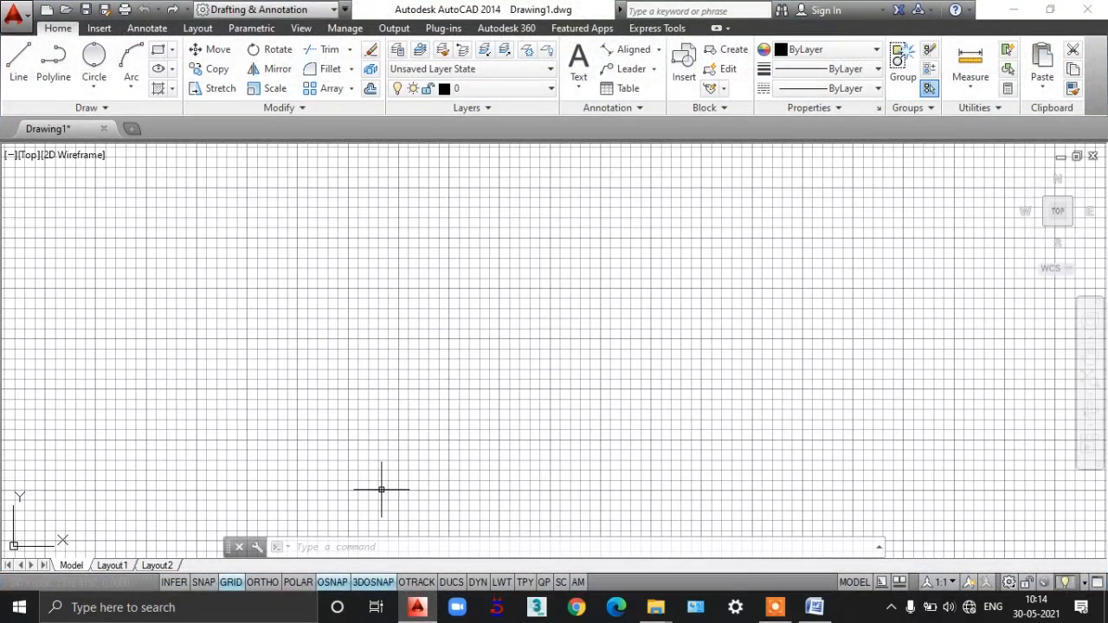
{"action": "left_click", "coordinate": [230, 582]}
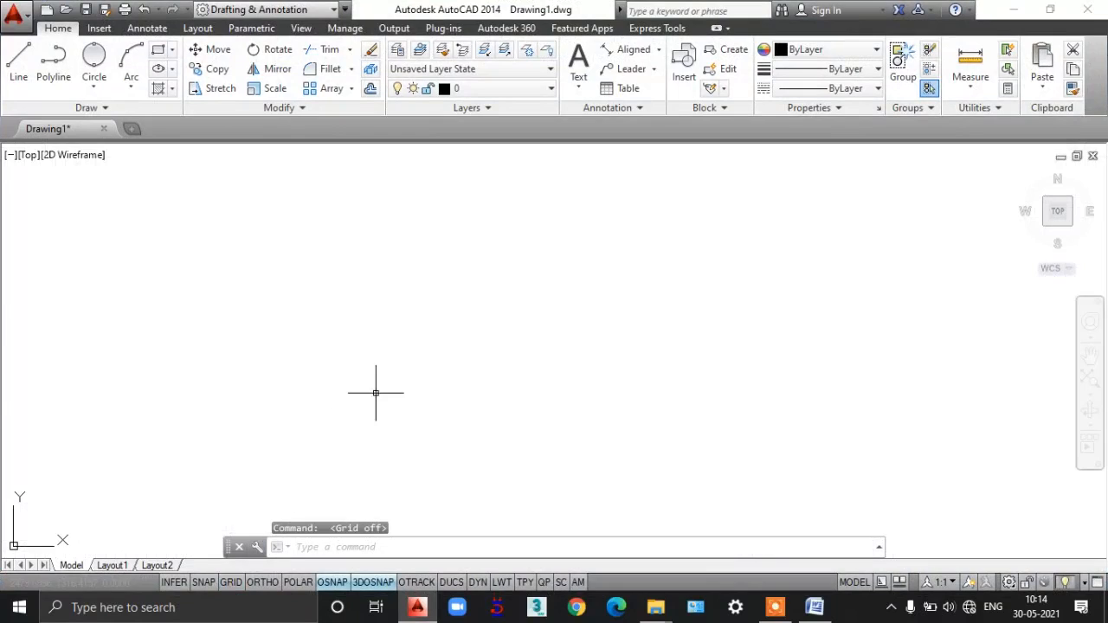
{"action": "type", "text": "L"}
{"action": "key", "text": "Return"}
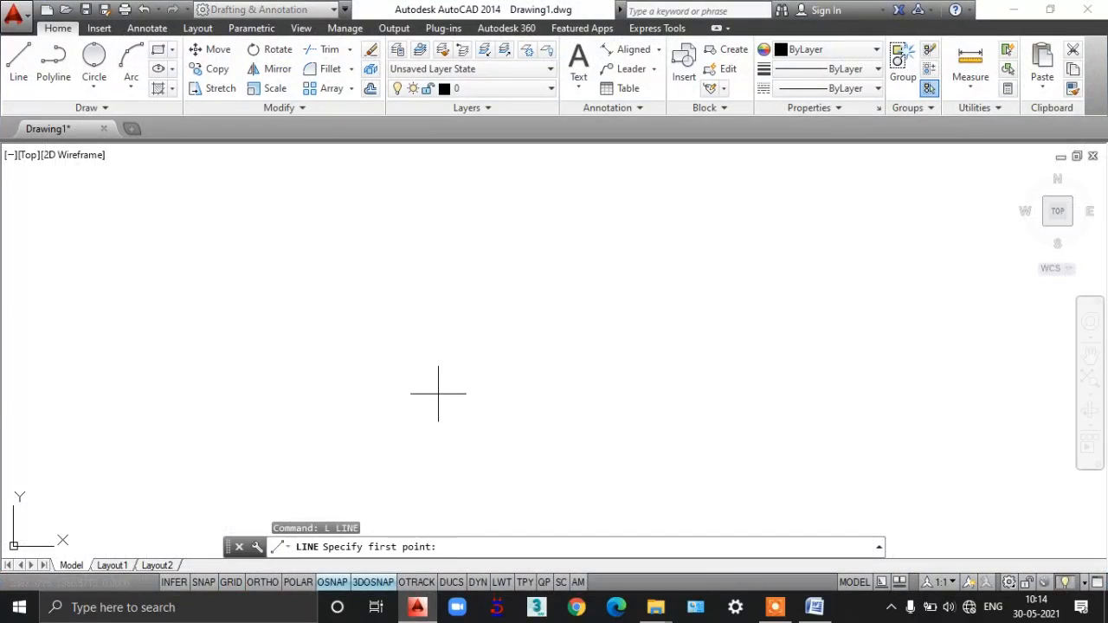
{"action": "left_click", "coordinate": [434, 383]}
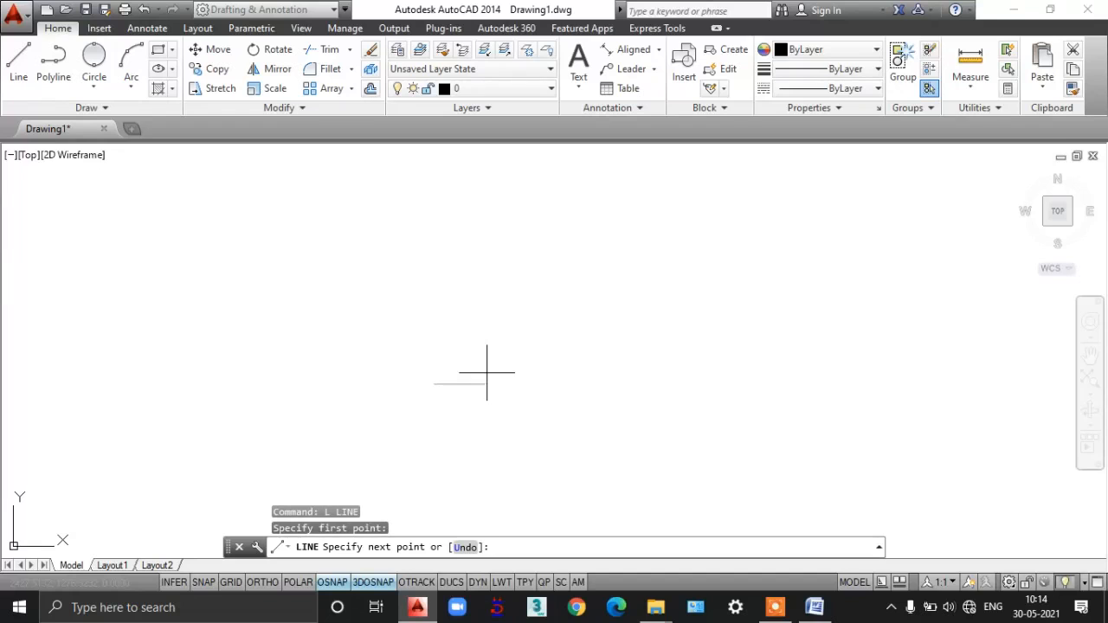
{"action": "left_click", "coordinate": [815, 608]}
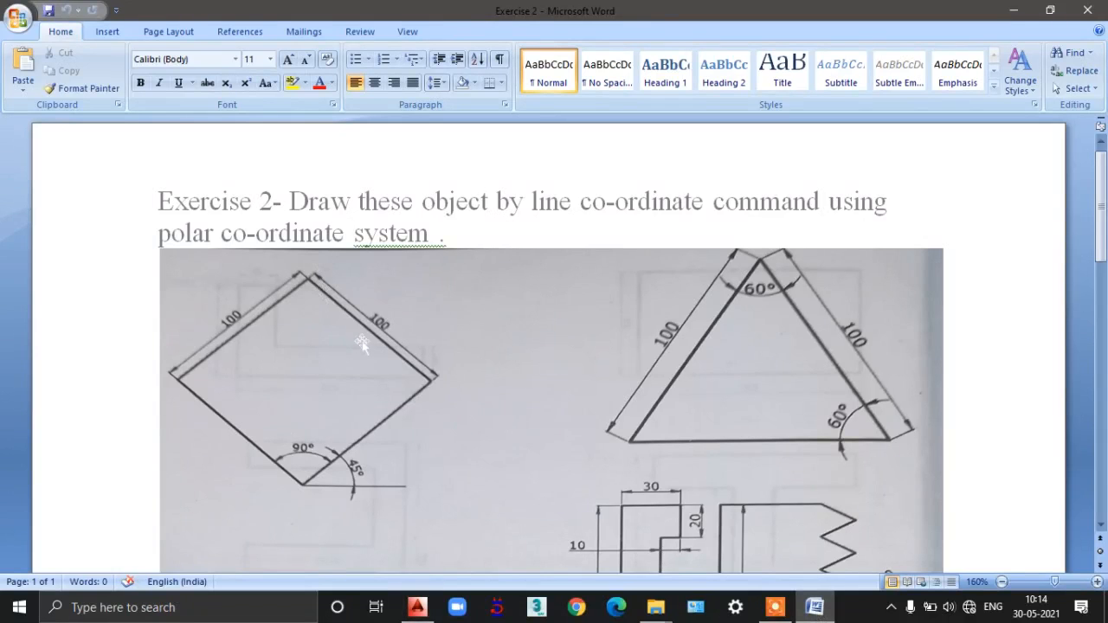
{"action": "left_click", "coordinate": [823, 613]}
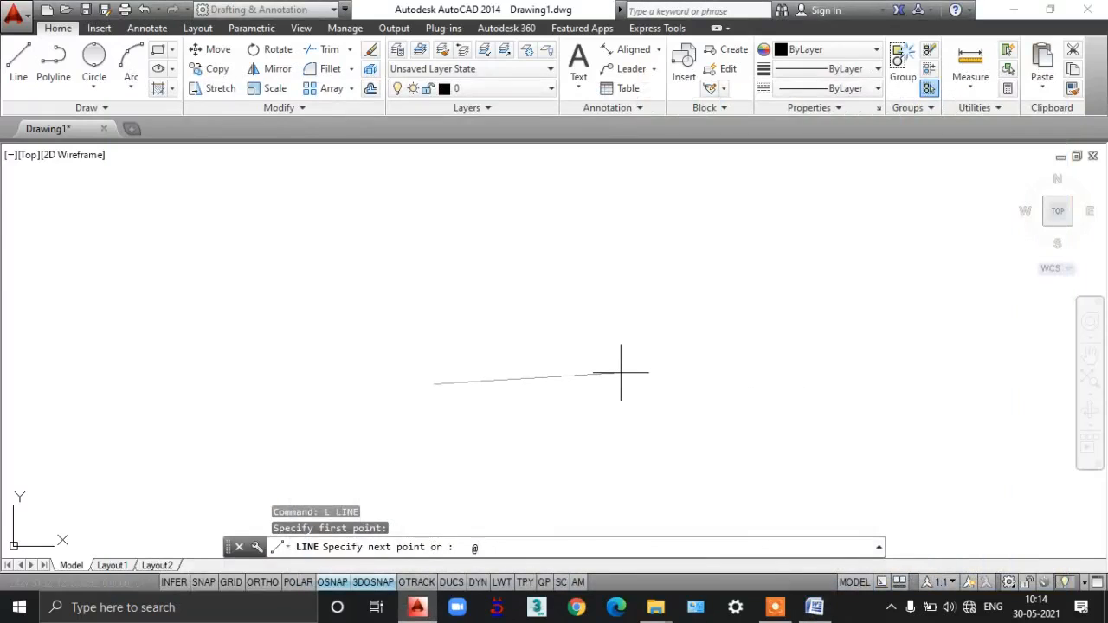
{"action": "type", "text": "100<45"}
{"action": "key", "text": "Return"}
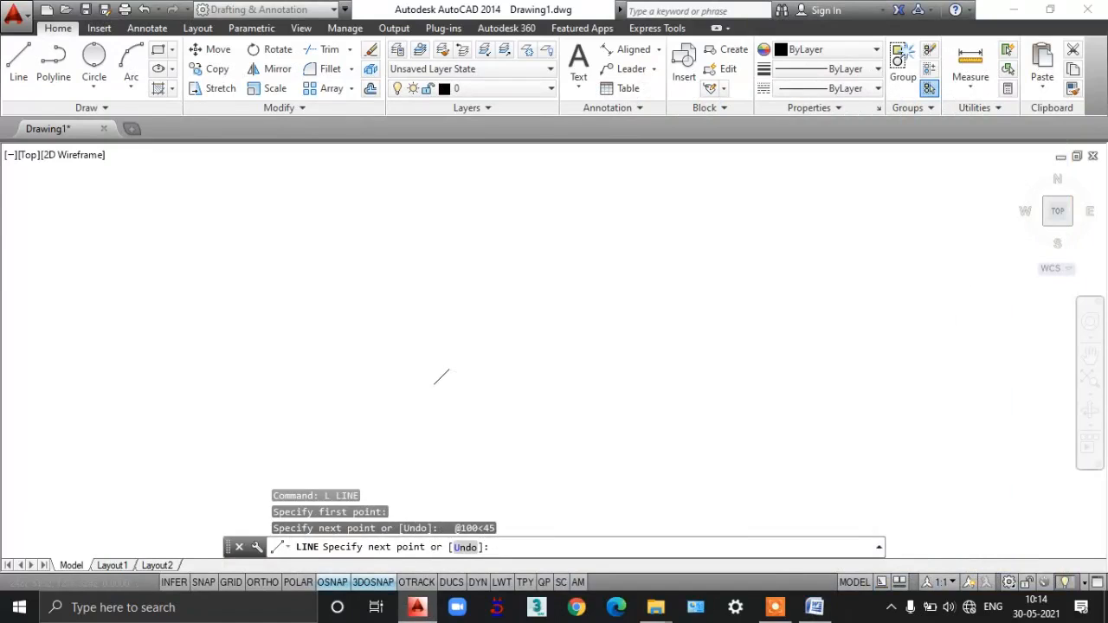
{"action": "scroll", "coordinate": [467, 390], "scroll_direction": "up", "scroll_amount": 5}
{"action": "middle_click_drag", "start_coordinate": [455, 391], "coordinate": [530, 391]}
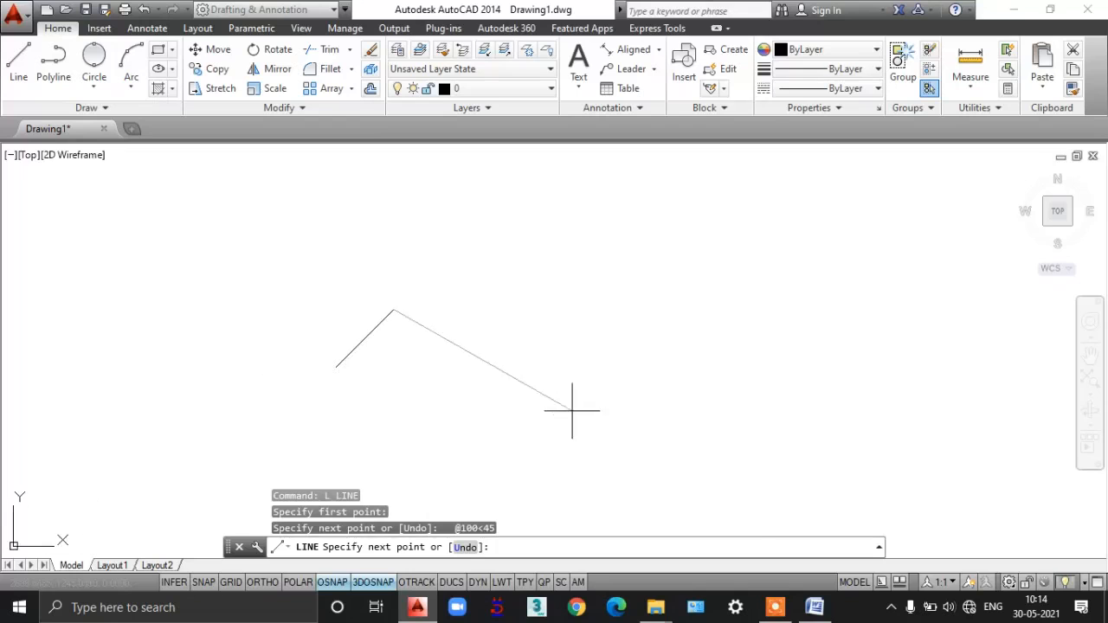
{"action": "left_click", "coordinate": [813, 609]}
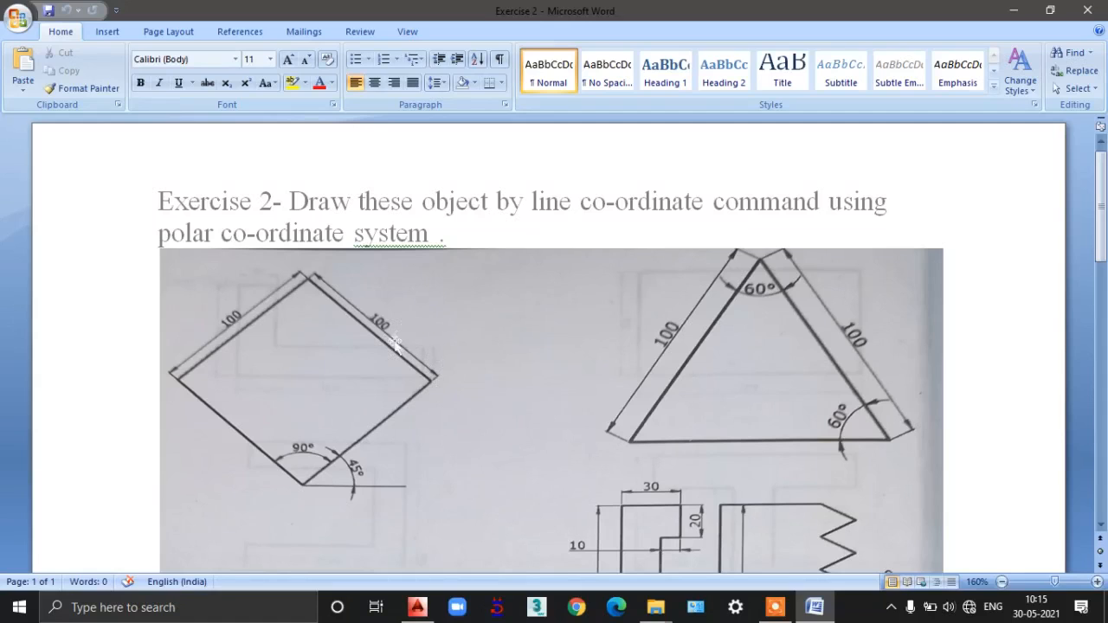
{"action": "left_click", "coordinate": [803, 615]}
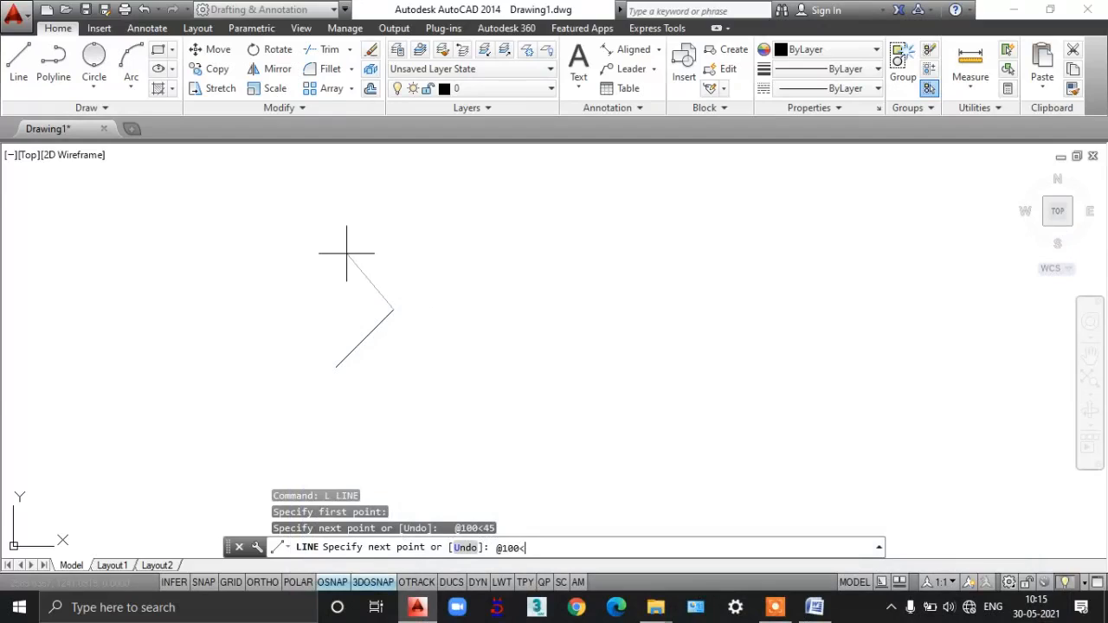
{"action": "type", "text": "5"}
{"action": "key", "text": "Return"}
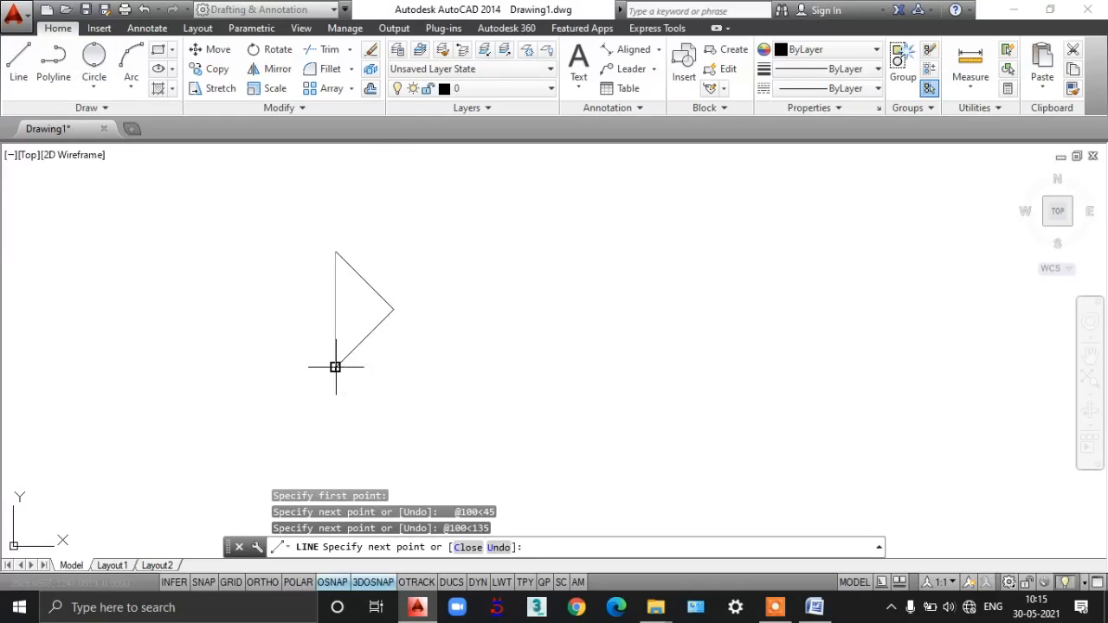
{"action": "scroll", "coordinate": [335, 367], "scroll_direction": "up", "scroll_amount": 4}
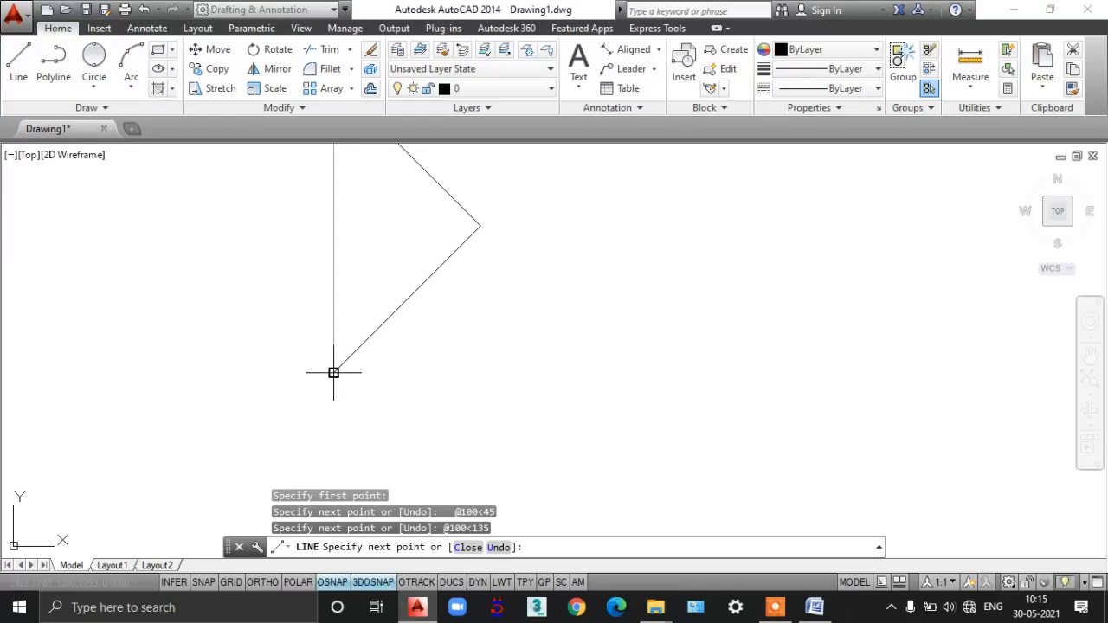
{"action": "middle_click_drag", "start_coordinate": [333, 373], "coordinate": [354, 472]}
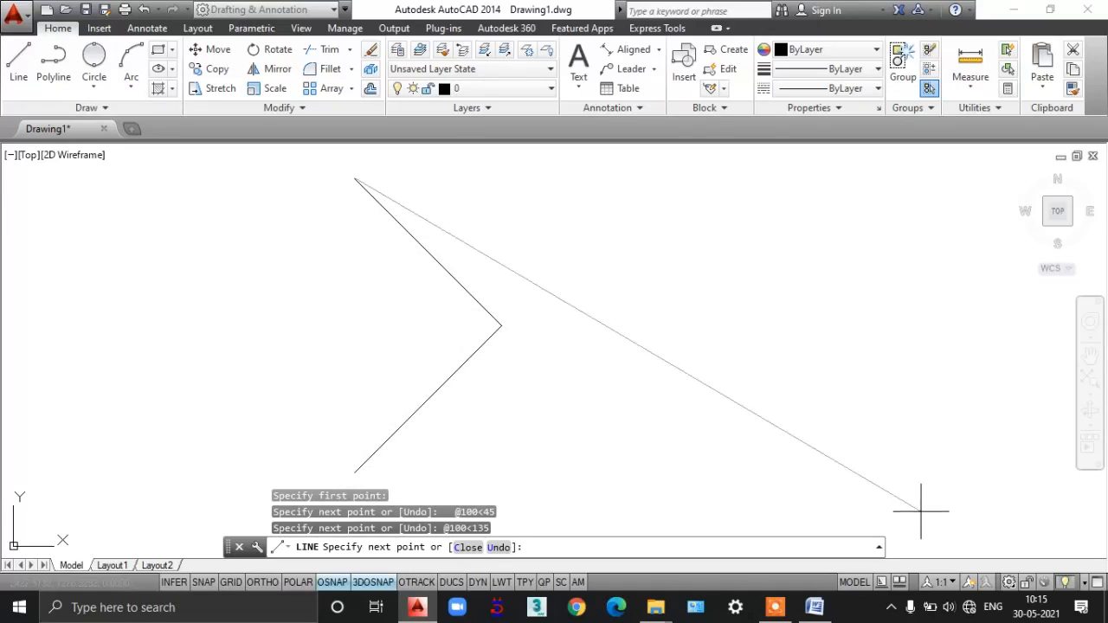
{"action": "left_click", "coordinate": [815, 607]}
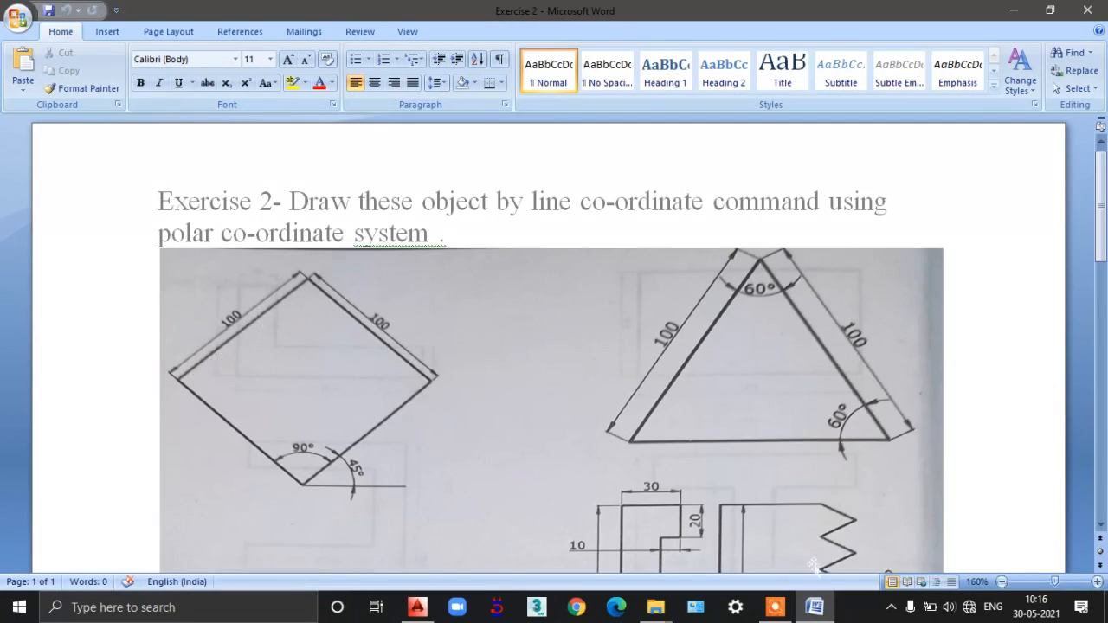
{"action": "left_click", "coordinate": [815, 607]}
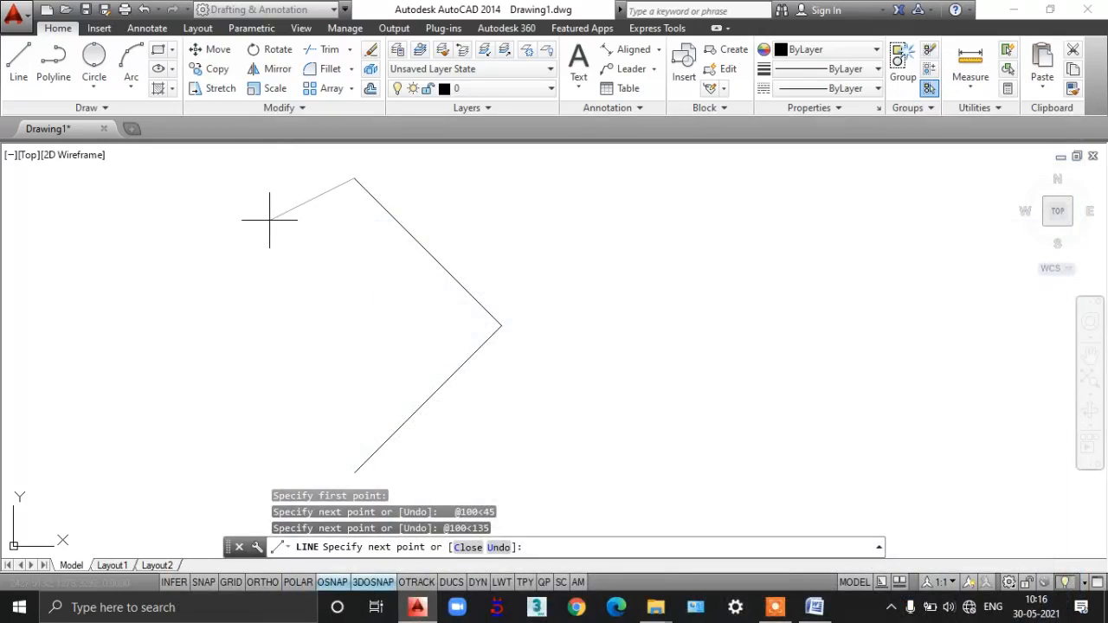
{"action": "type", "text": "100"}
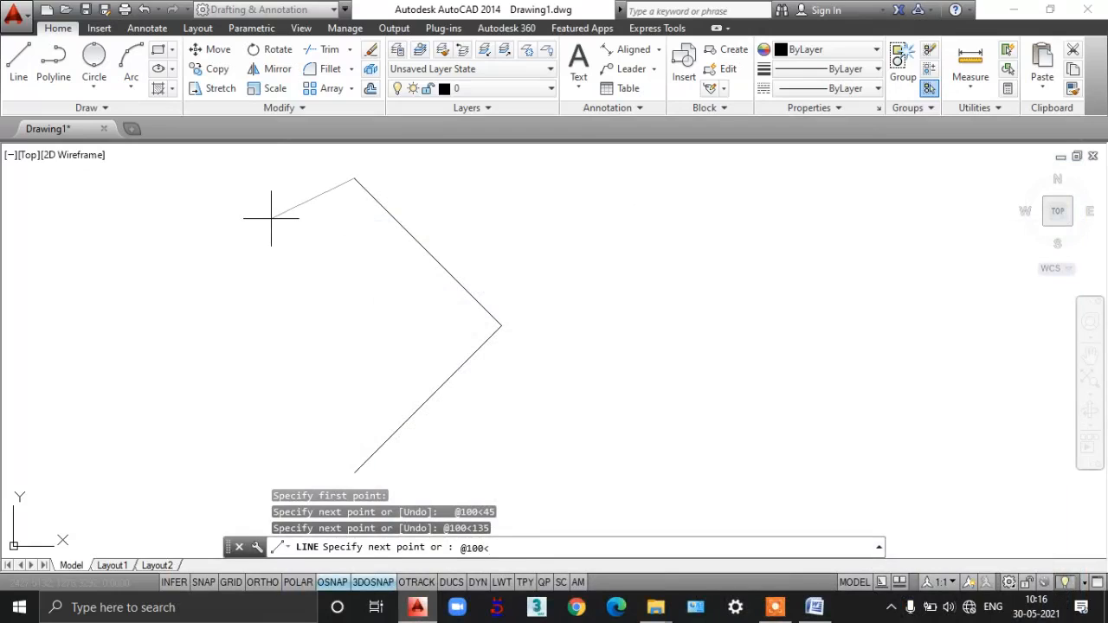
{"action": "type", "text": "<225"}
{"action": "key", "text": "Return"}
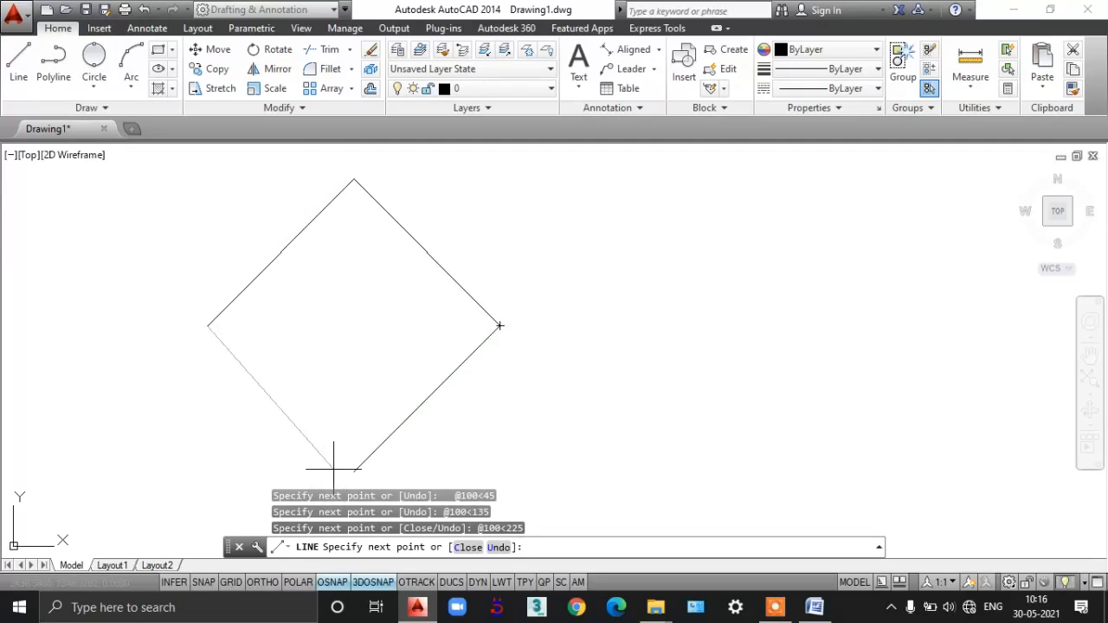
{"action": "left_click", "coordinate": [353, 470]}
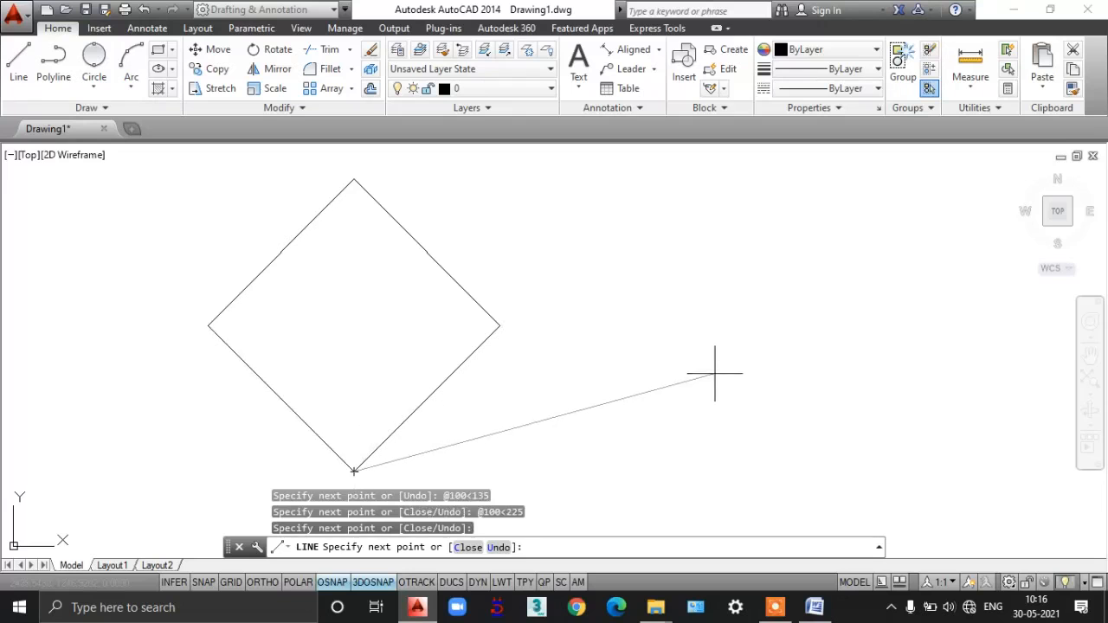
{"action": "key", "text": "Return"}
- With Ortho on, draw a horizontal reference line extending right from the diamond's bottom corner
{"action": "left_click", "coordinate": [815, 607]}
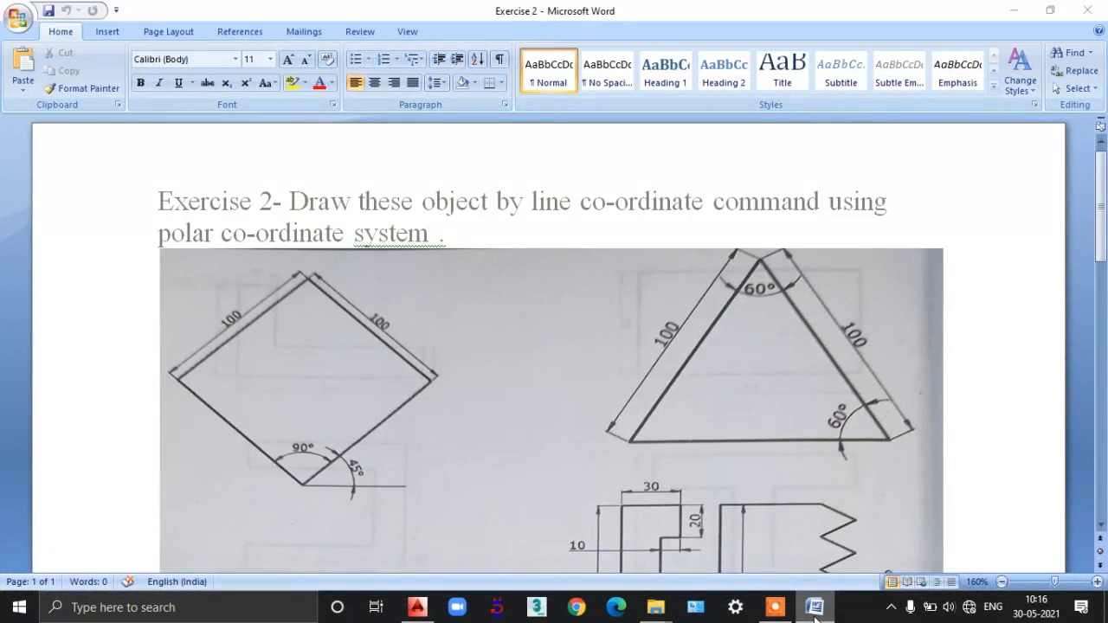
{"action": "left_click", "coordinate": [814, 606]}
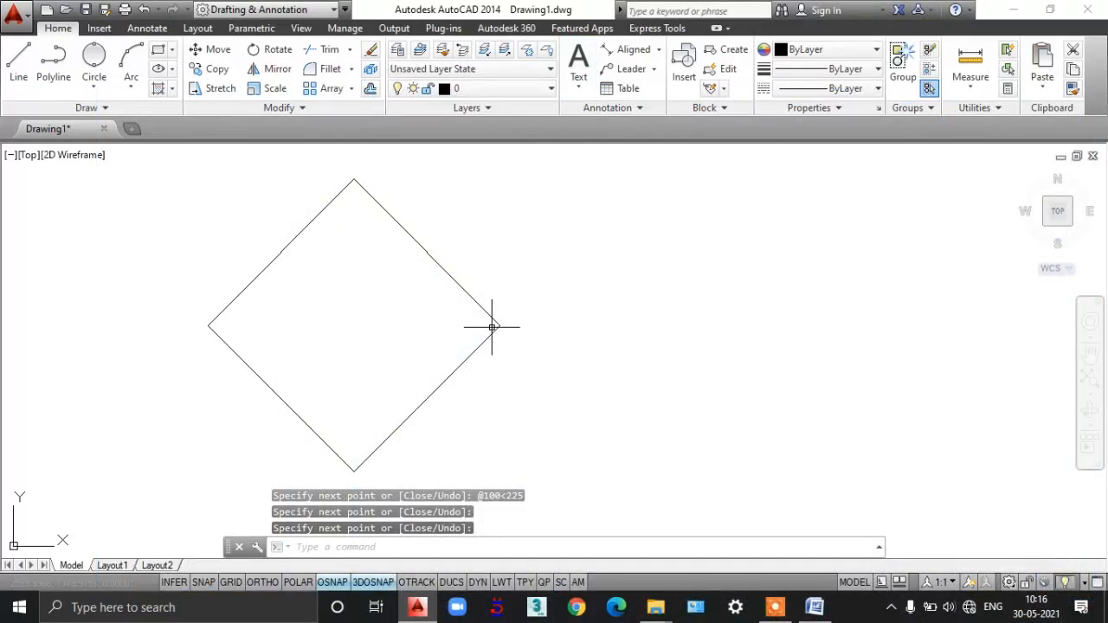
{"action": "type", "text": "l"}
{"action": "key", "text": "Return"}
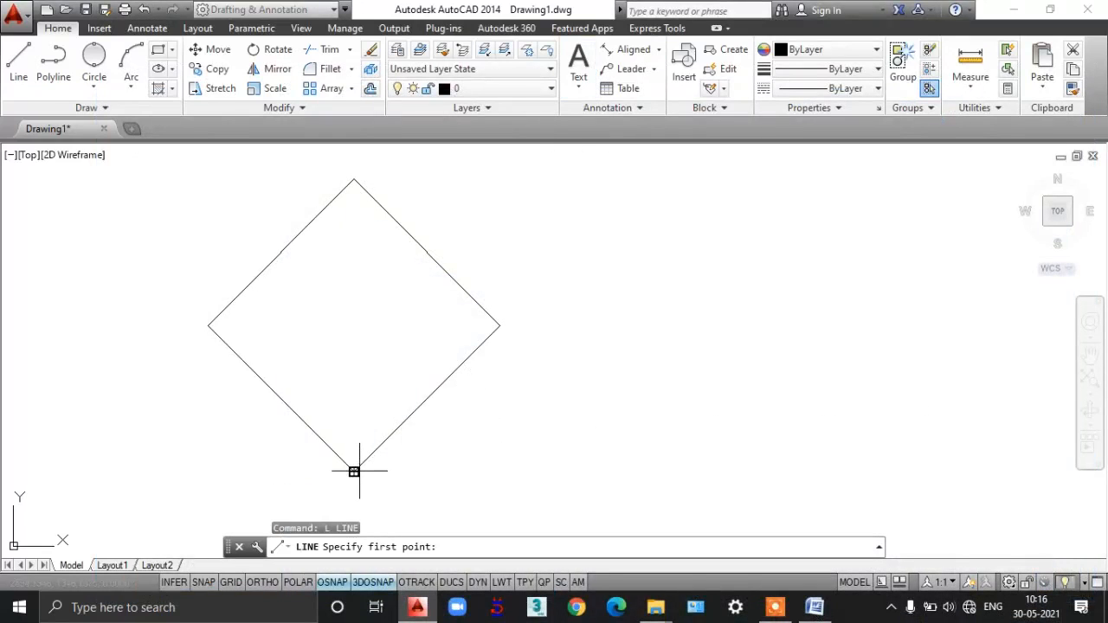
{"action": "left_click", "coordinate": [262, 583]}
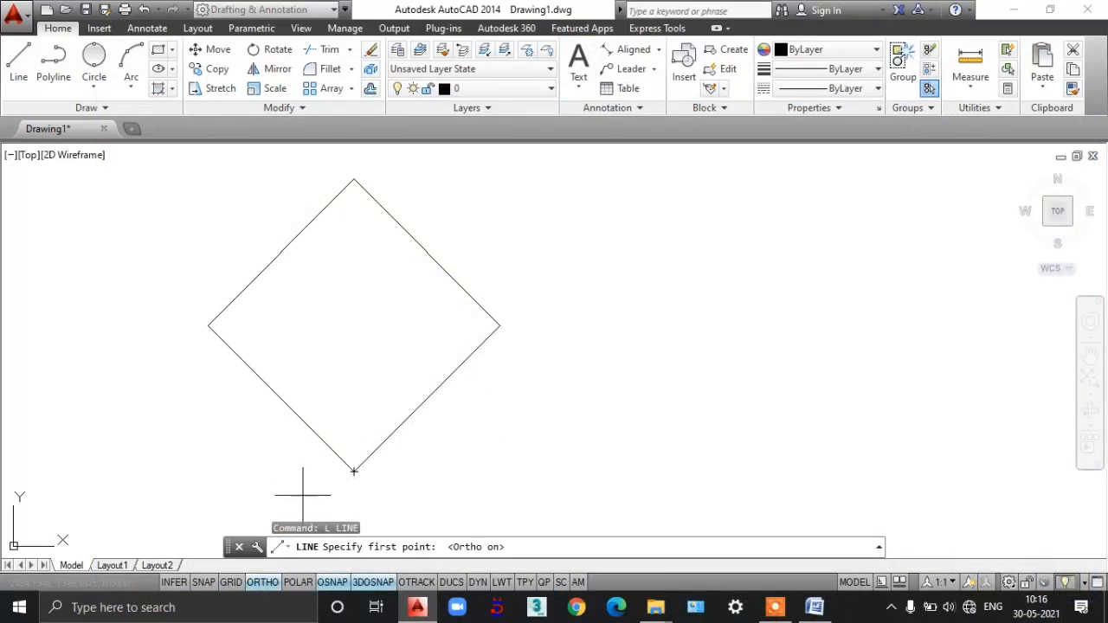
{"action": "left_click", "coordinate": [354, 471]}
{"action": "left_click", "coordinate": [581, 433]}
{"action": "key", "text": "Return"}
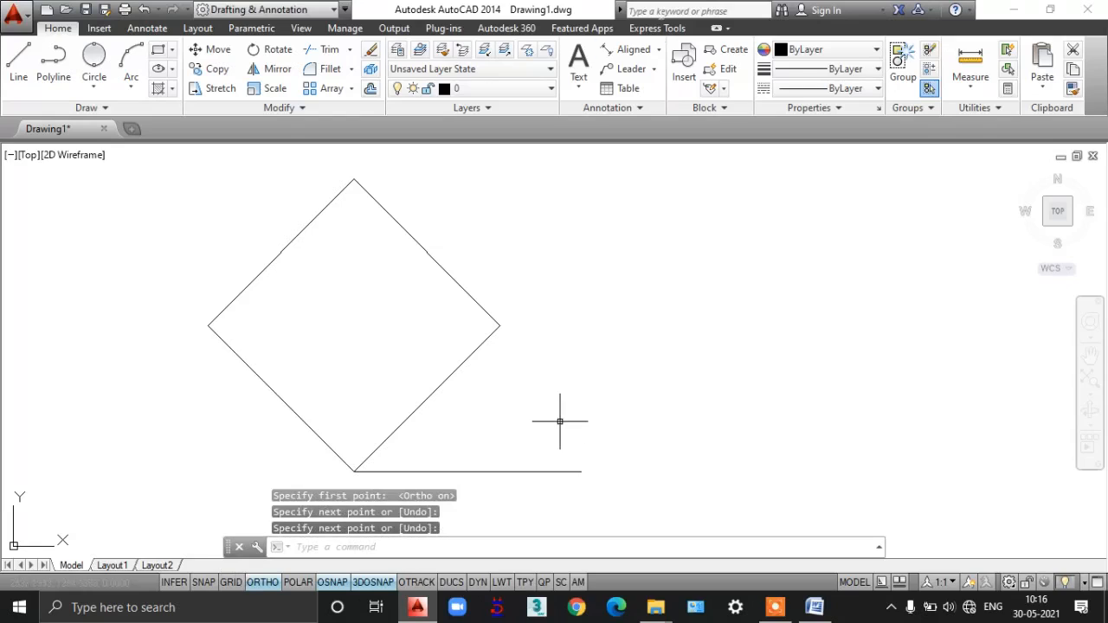
- Add an aligned dimension outside the diamond's upper-right side
{"action": "left_click", "coordinate": [653, 54]}
{"action": "left_click", "coordinate": [500, 326]}
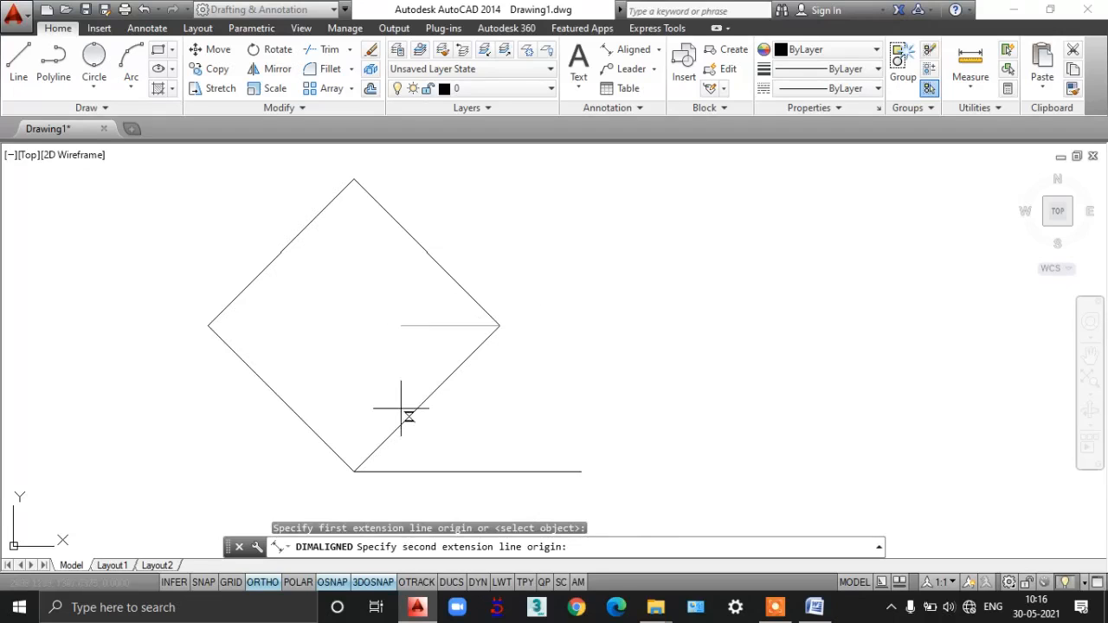
{"action": "left_click", "coordinate": [353, 180]}
{"action": "left_click", "coordinate": [384, 179]}
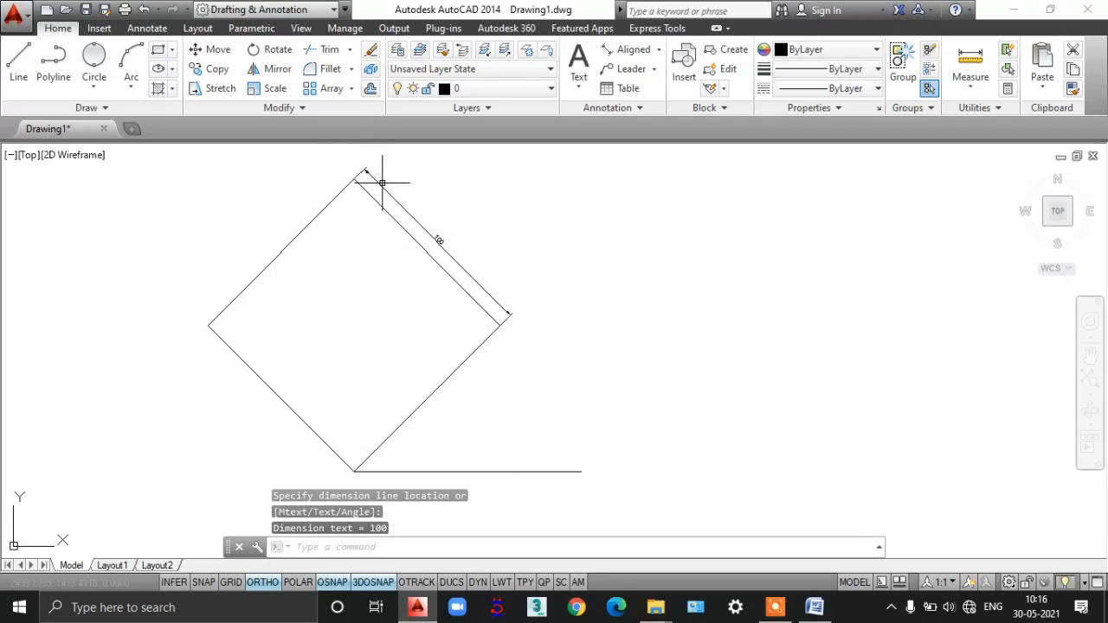
{"action": "left_click", "coordinate": [632, 49]}
{"action": "left_click", "coordinate": [499, 326]}
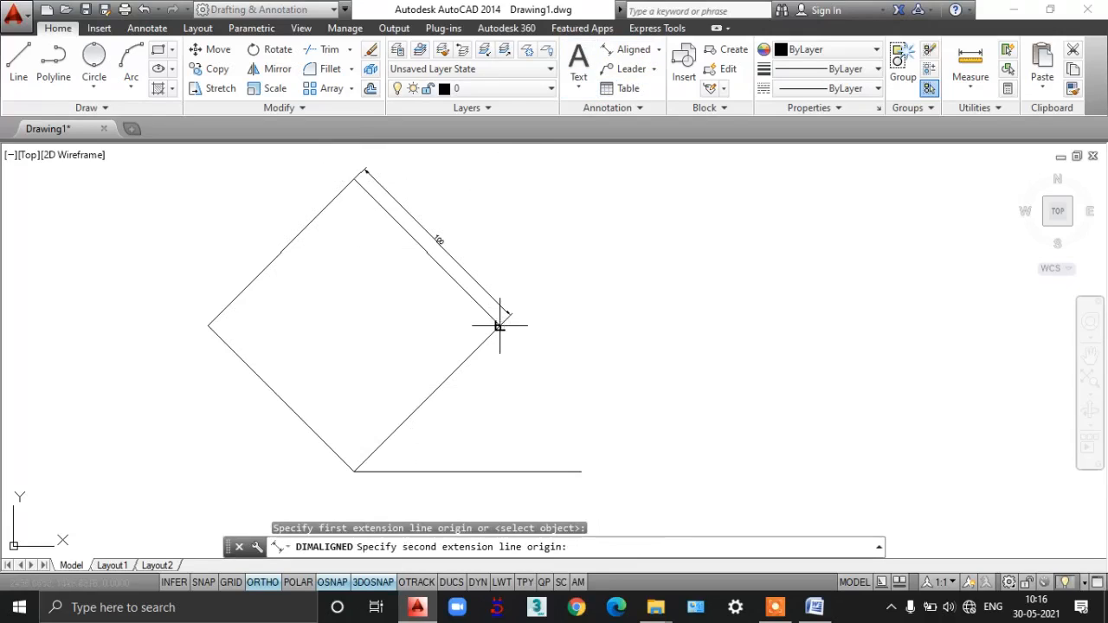
{"action": "left_click", "coordinate": [354, 471]}
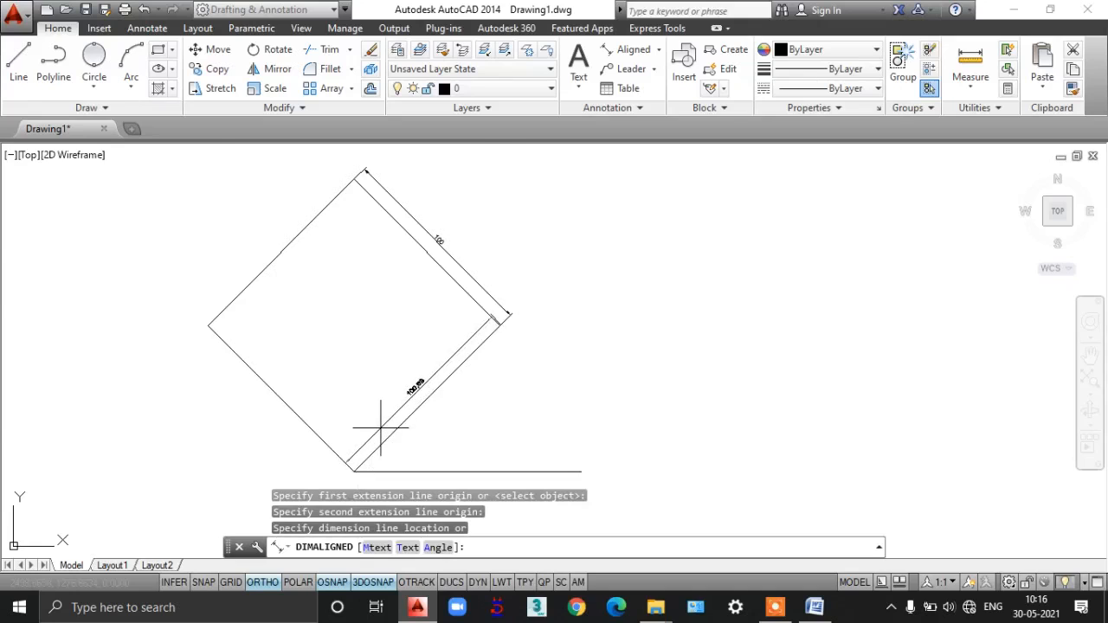
{"action": "scroll", "coordinate": [380, 424], "scroll_direction": "up", "scroll_amount": 4}
{"action": "scroll", "coordinate": [378, 422], "scroll_direction": "down", "scroll_amount": 2}
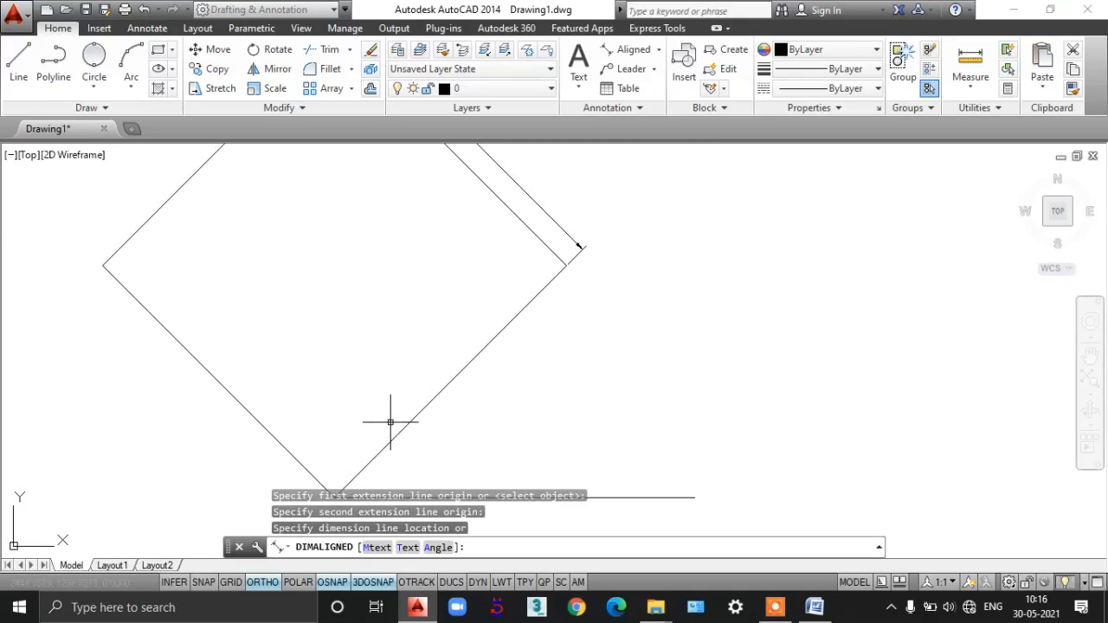
{"action": "key", "text": "Escape"}
- Add an aligned dimension from the diamond's right corner to its bottom corner, placed directly on the lower-right side
{"action": "left_click", "coordinate": [632, 49]}
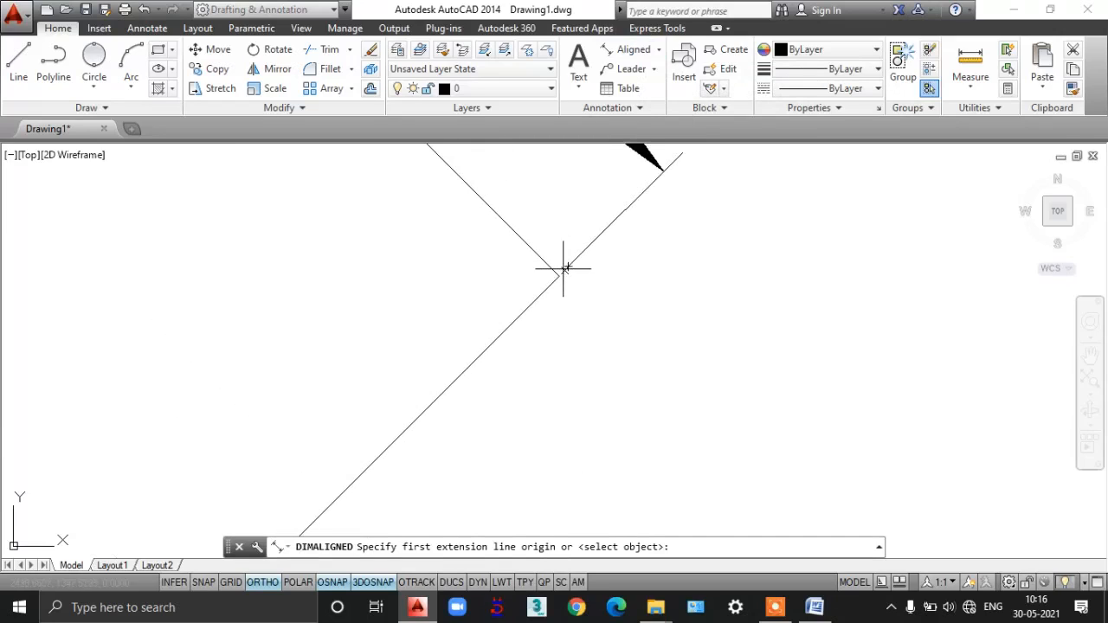
{"action": "left_click", "coordinate": [559, 274]}
{"action": "scroll", "coordinate": [510, 339], "scroll_direction": "down", "scroll_amount": 3}
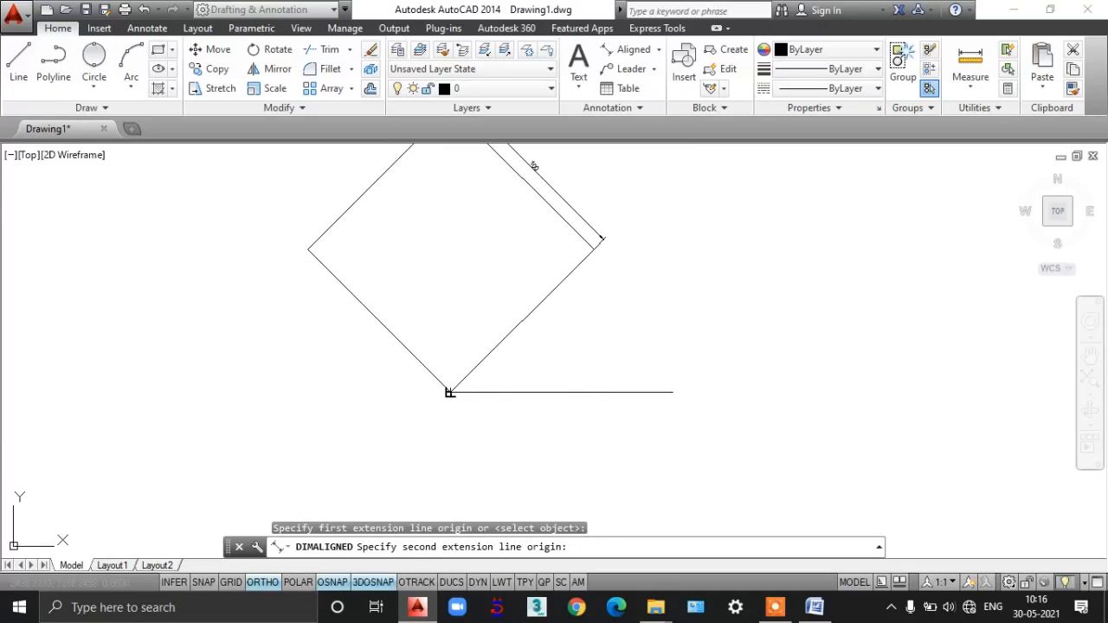
{"action": "left_click", "coordinate": [449, 392]}
{"action": "left_click", "coordinate": [465, 379]}
{"action": "scroll", "coordinate": [515, 301], "scroll_direction": "up", "scroll_amount": 4}
{"action": "scroll", "coordinate": [519, 302], "scroll_direction": "down", "scroll_amount": 3}
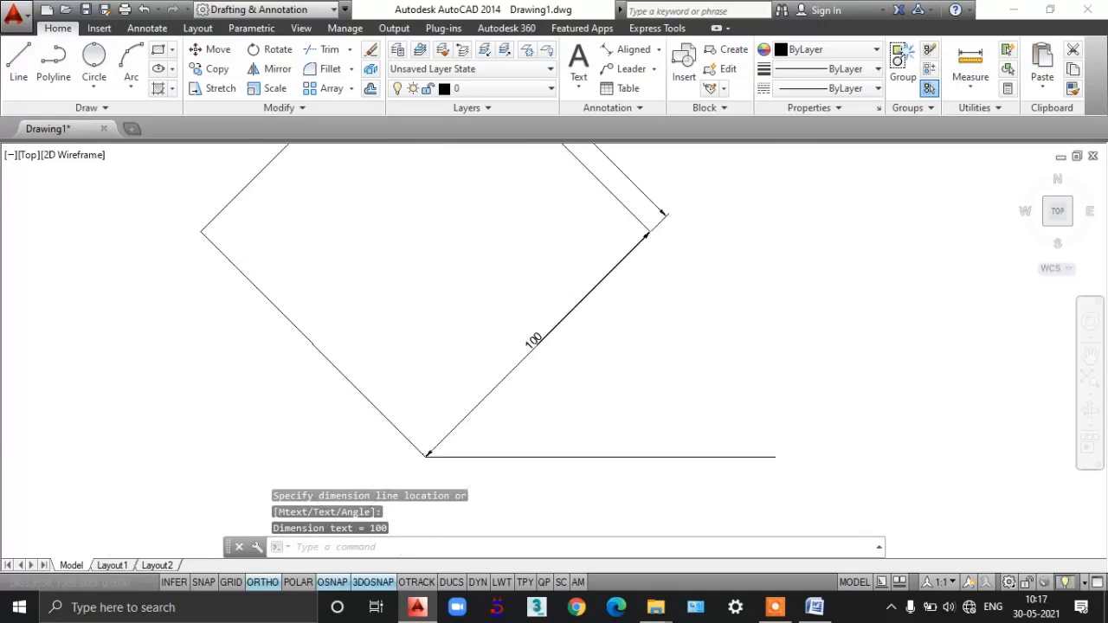
{"action": "scroll", "coordinate": [537, 298], "scroll_direction": "down", "scroll_amount": 3}
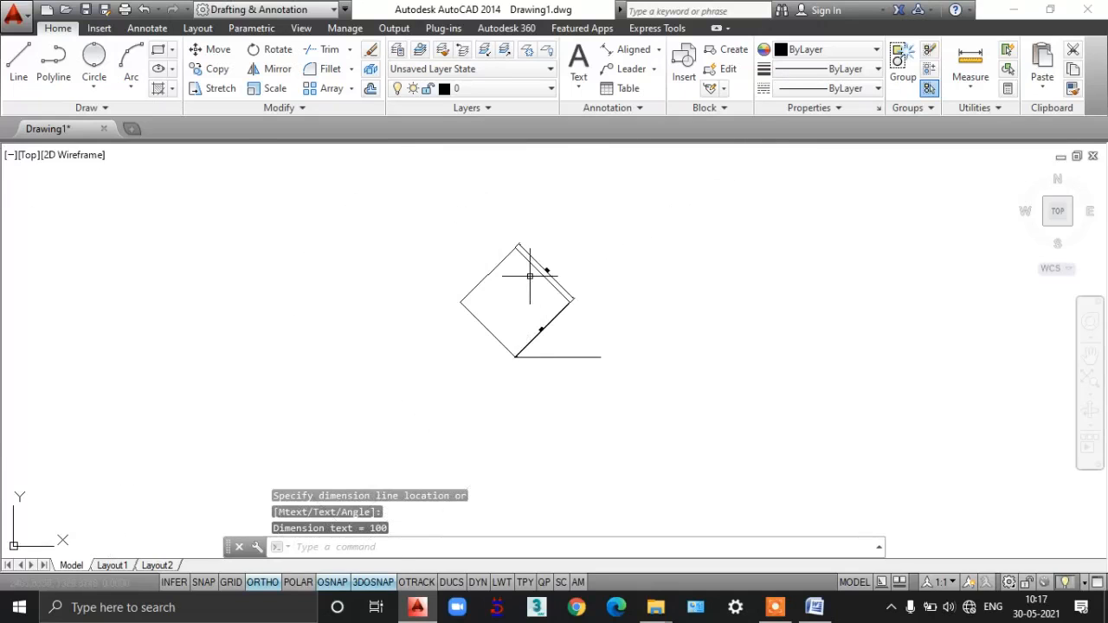
- Add an angular dimension inside the diamond's top corner, between its two upper sides
{"action": "left_click", "coordinate": [659, 50]}
{"action": "left_click", "coordinate": [647, 145]}
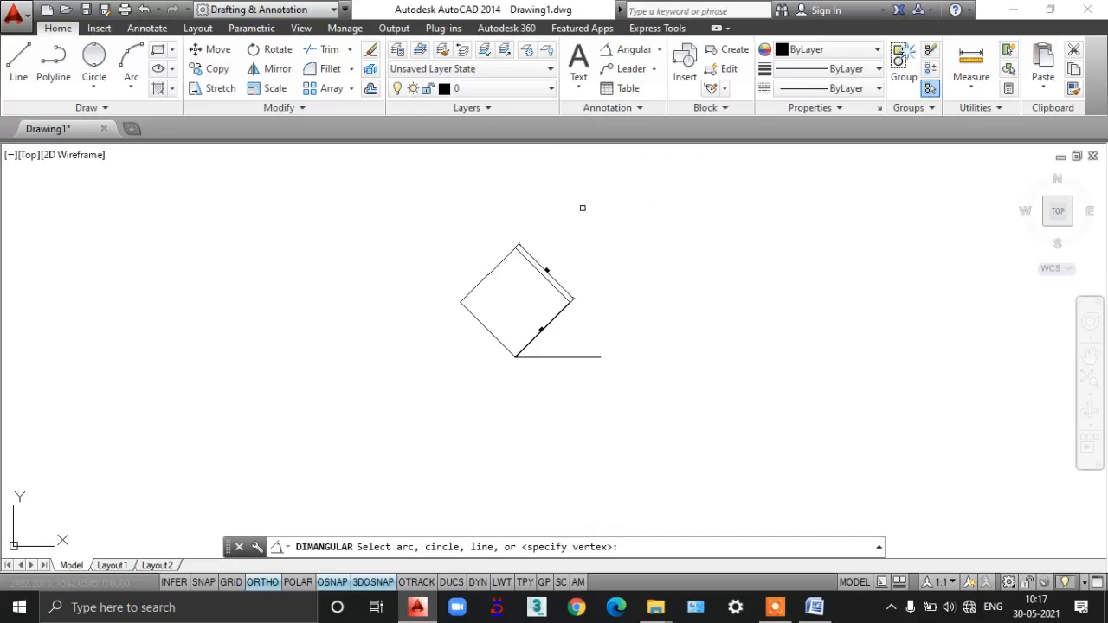
{"action": "scroll", "coordinate": [538, 260], "scroll_direction": "up", "scroll_amount": 6}
{"action": "left_click", "coordinate": [441, 228]}
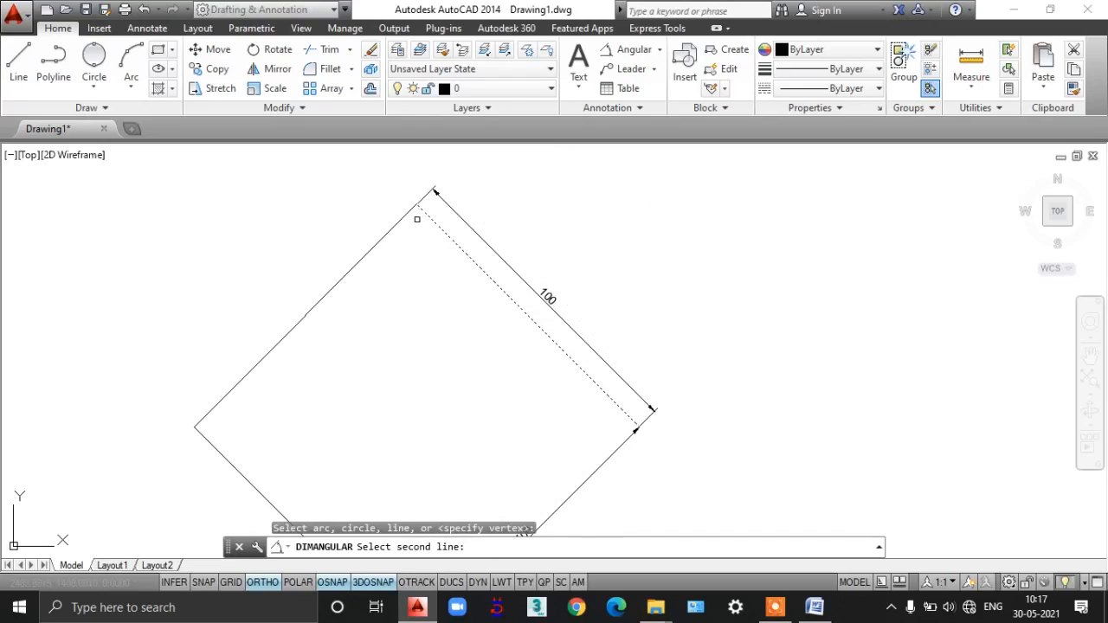
{"action": "left_click", "coordinate": [405, 217]}
{"action": "left_click", "coordinate": [409, 259]}
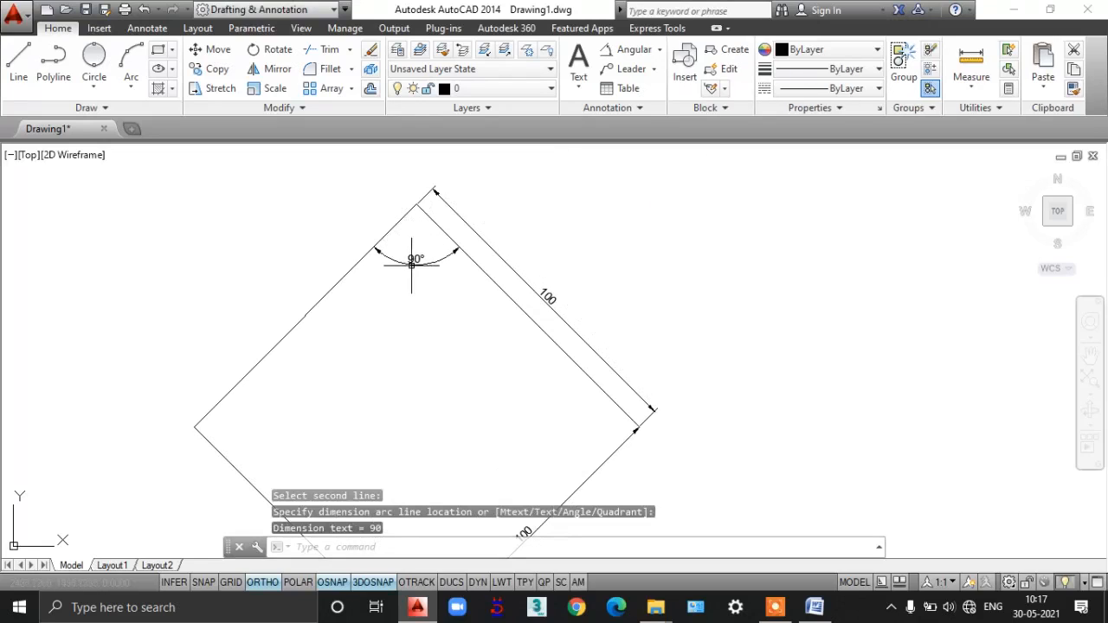
- Add an angular dimension inside the diamond's left corner, between the upper-left and lower-left sides
{"action": "left_click", "coordinate": [627, 52]}
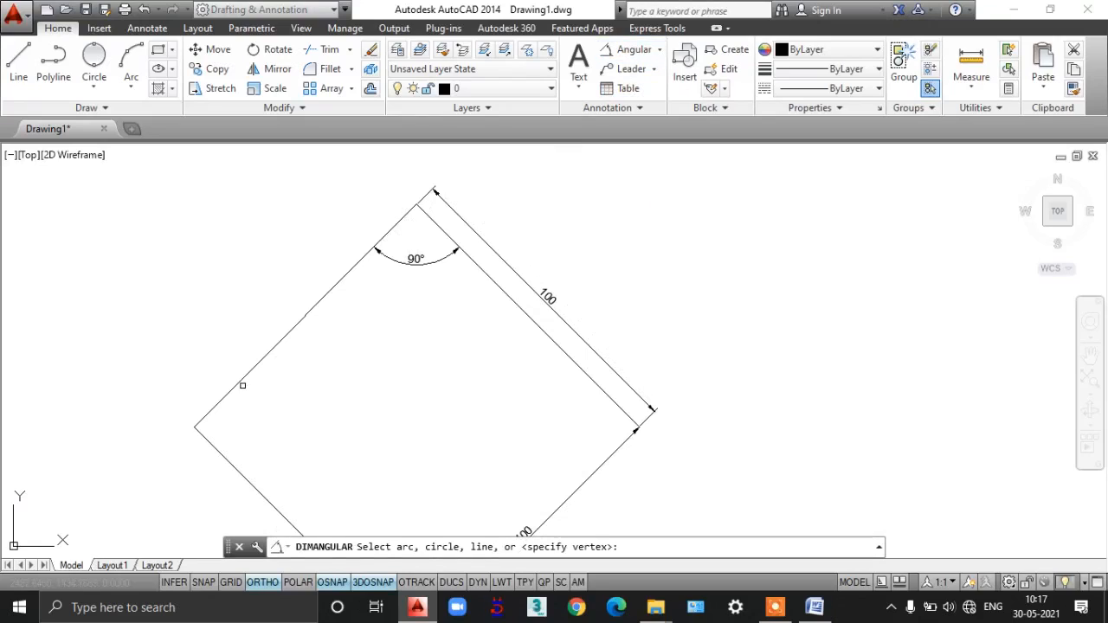
{"action": "left_click", "coordinate": [237, 381]}
{"action": "left_click", "coordinate": [217, 450]}
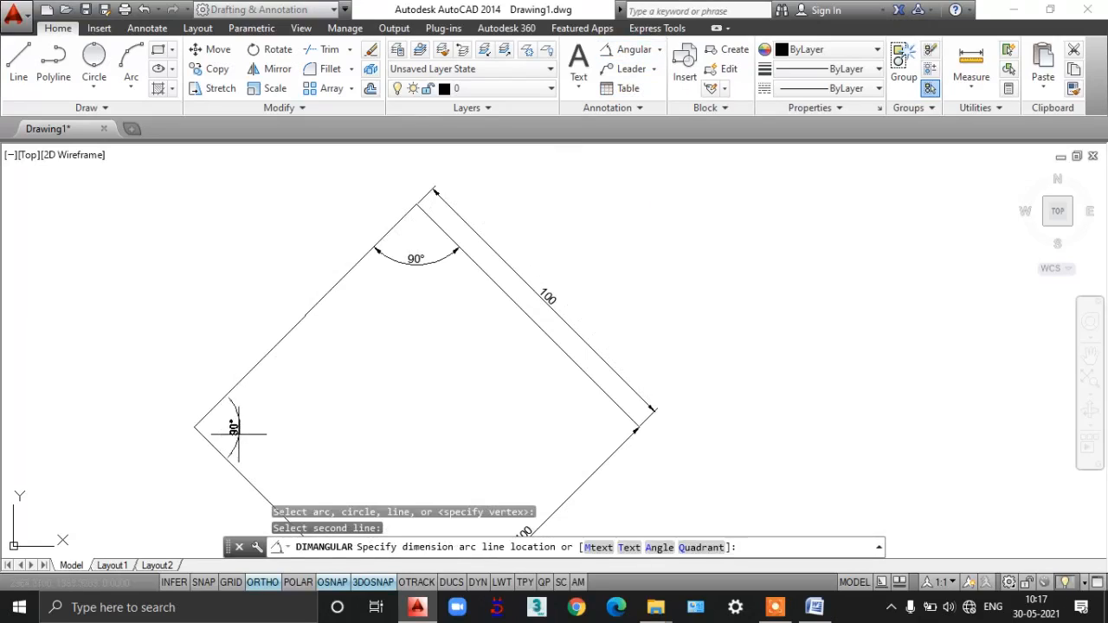
{"action": "left_click", "coordinate": [230, 425]}
{"action": "scroll", "coordinate": [231, 425], "scroll_direction": "up", "scroll_amount": 3}
{"action": "scroll", "coordinate": [578, 139], "scroll_direction": "down", "scroll_amount": 3}
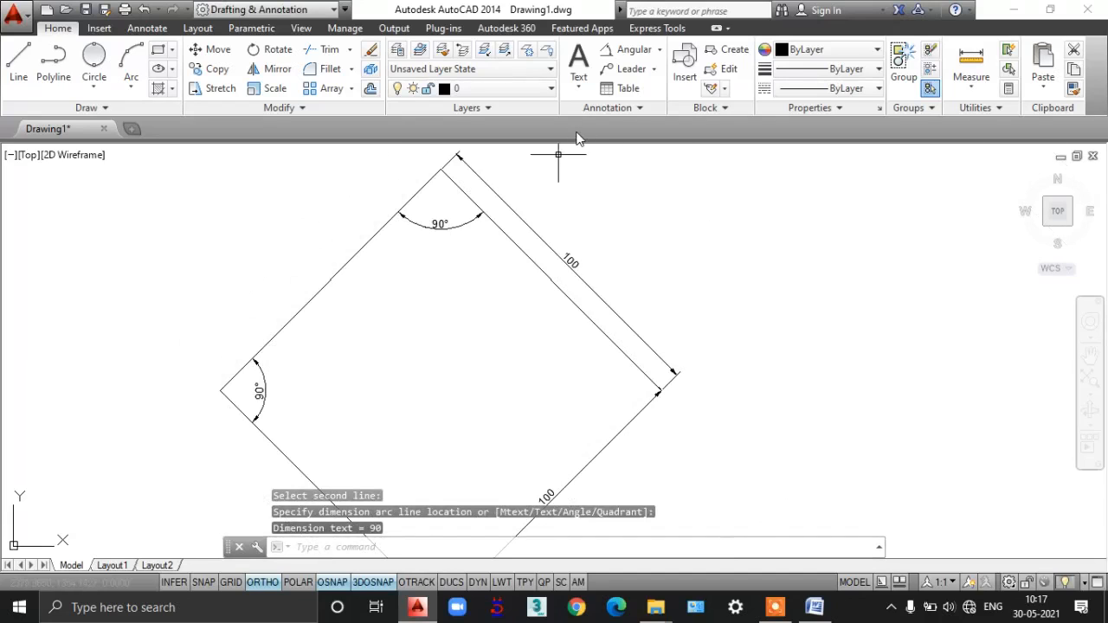
{"action": "left_click", "coordinate": [627, 50]}
{"action": "left_click", "coordinate": [614, 347]}
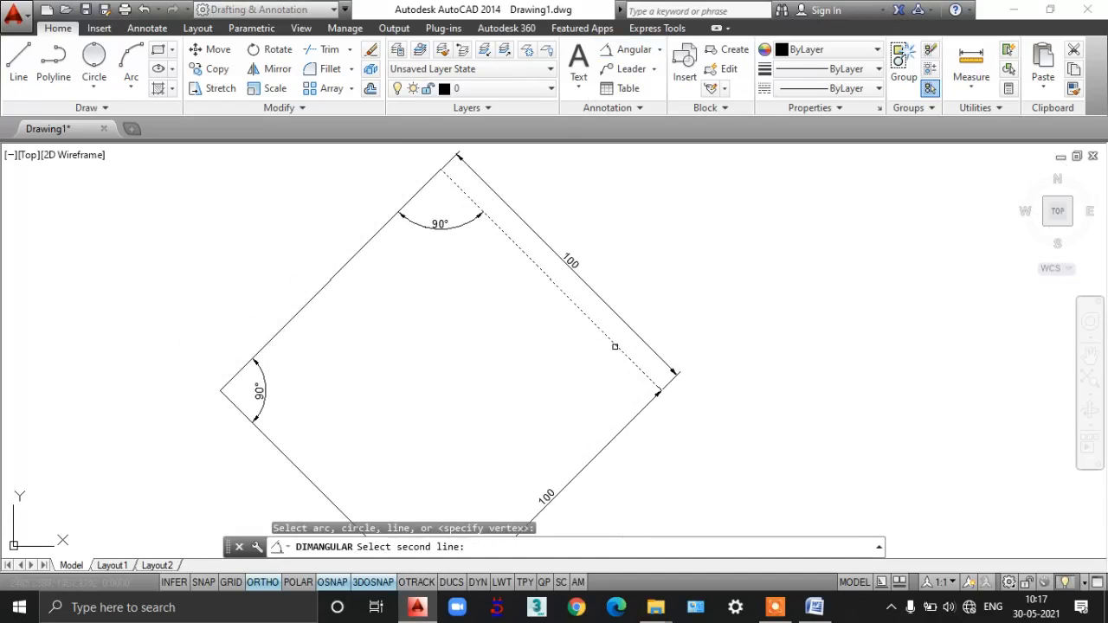
{"action": "left_click", "coordinate": [627, 424]}
{"action": "left_click", "coordinate": [628, 424]}
{"action": "left_click", "coordinate": [628, 424]}
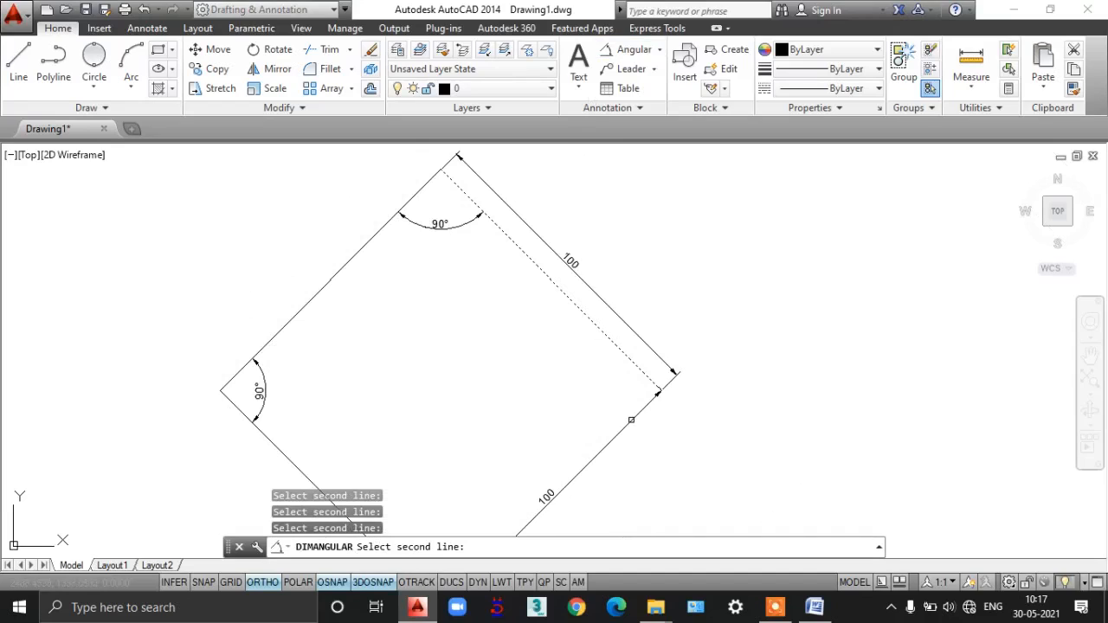
{"action": "scroll", "coordinate": [645, 407], "scroll_direction": "up", "scroll_amount": 6}
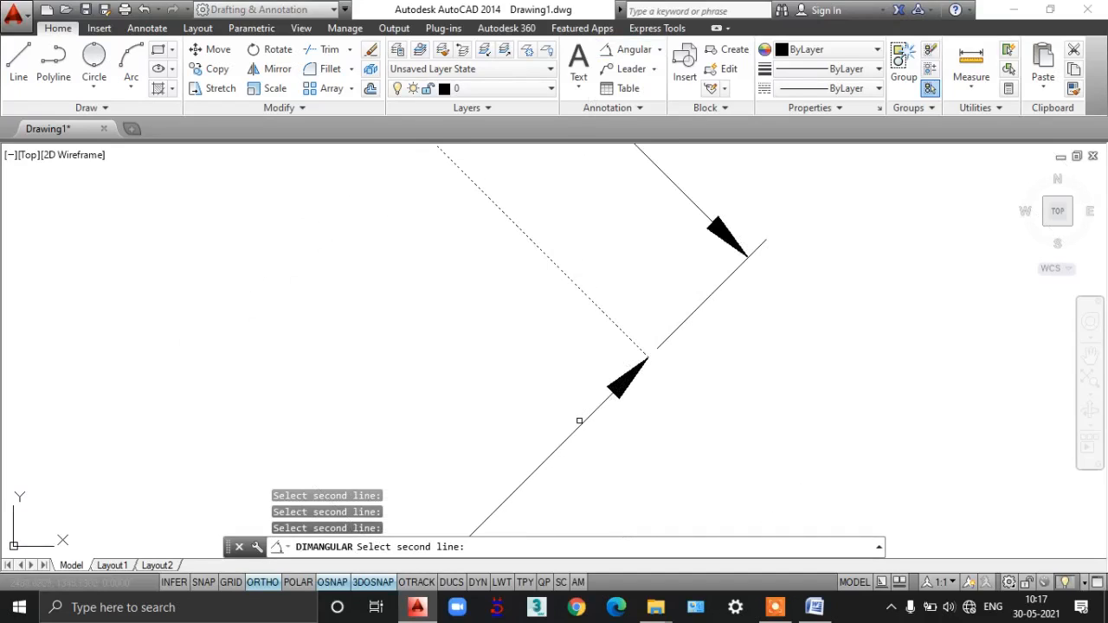
{"action": "scroll", "coordinate": [546, 353], "scroll_direction": "down", "scroll_amount": 5}
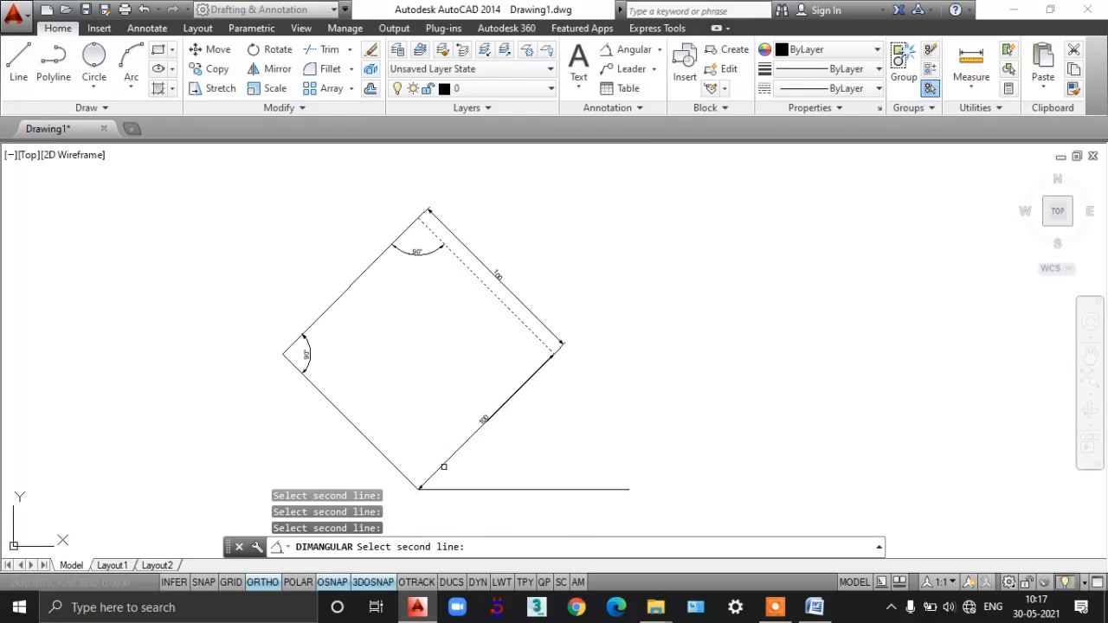
{"action": "key", "text": "Escape"}
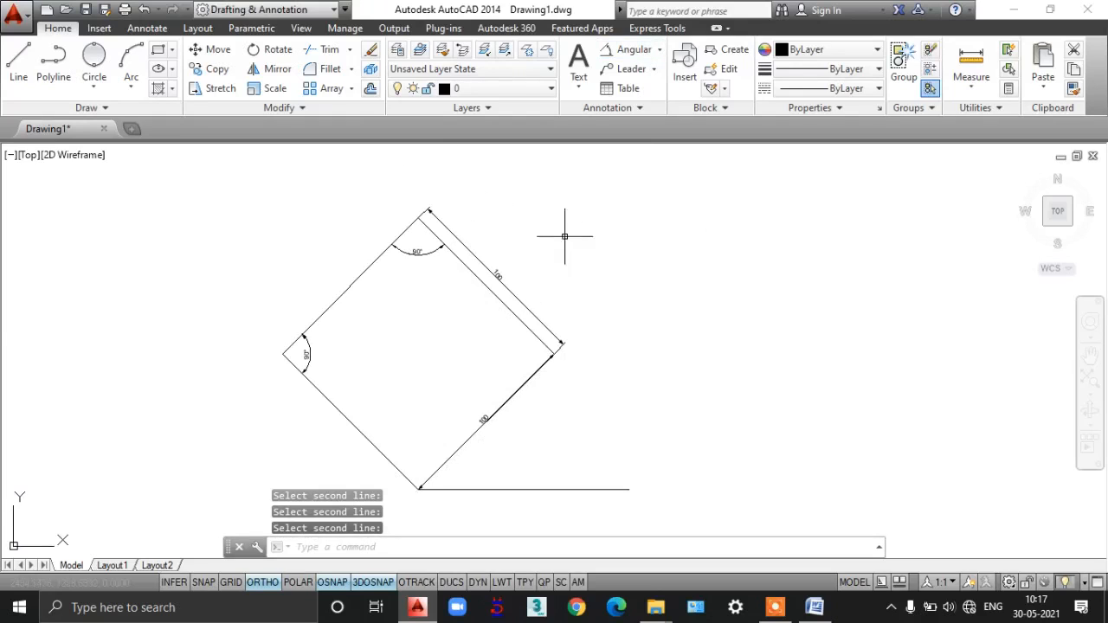
- Delete the aligned dimension that overlaps the diamond's lower-right side
{"action": "scroll", "coordinate": [449, 455], "scroll_direction": "up", "scroll_amount": 2}
{"action": "scroll", "coordinate": [473, 430], "scroll_direction": "up", "scroll_amount": 4}
{"action": "left_click", "coordinate": [564, 324]}
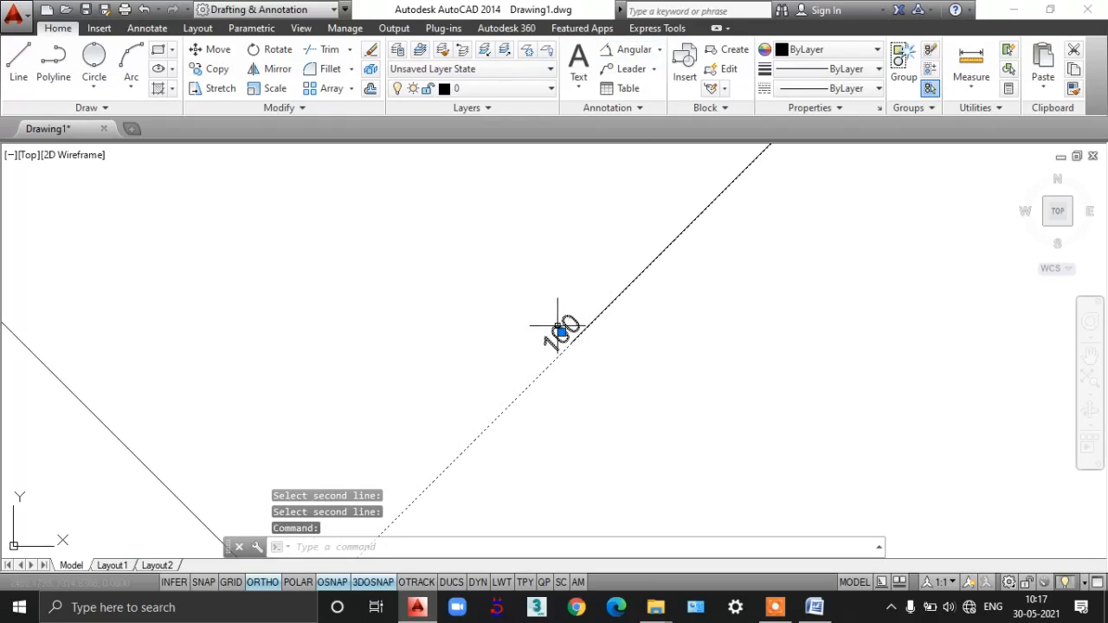
{"action": "key", "text": "Delete"}
{"action": "scroll", "coordinate": [561, 325], "scroll_direction": "down", "scroll_amount": 5}
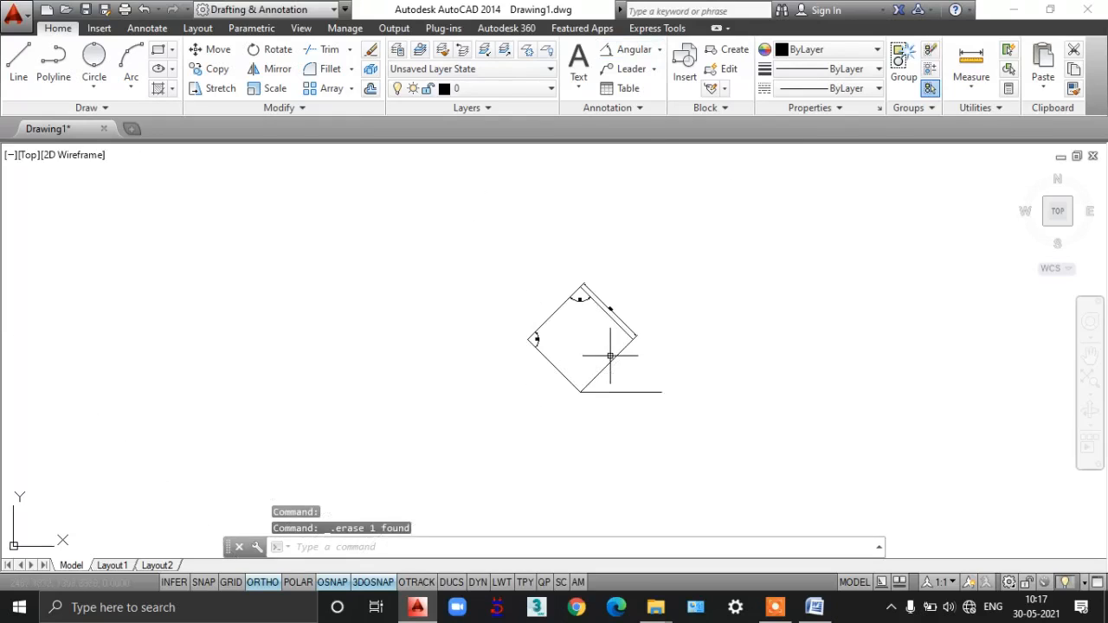
- Add an angular dimension inside the diamond's right corner, between the upper-right and lower-right sides
{"action": "left_click", "coordinate": [629, 49]}
{"action": "scroll", "coordinate": [632, 338], "scroll_direction": "up", "scroll_amount": 4}
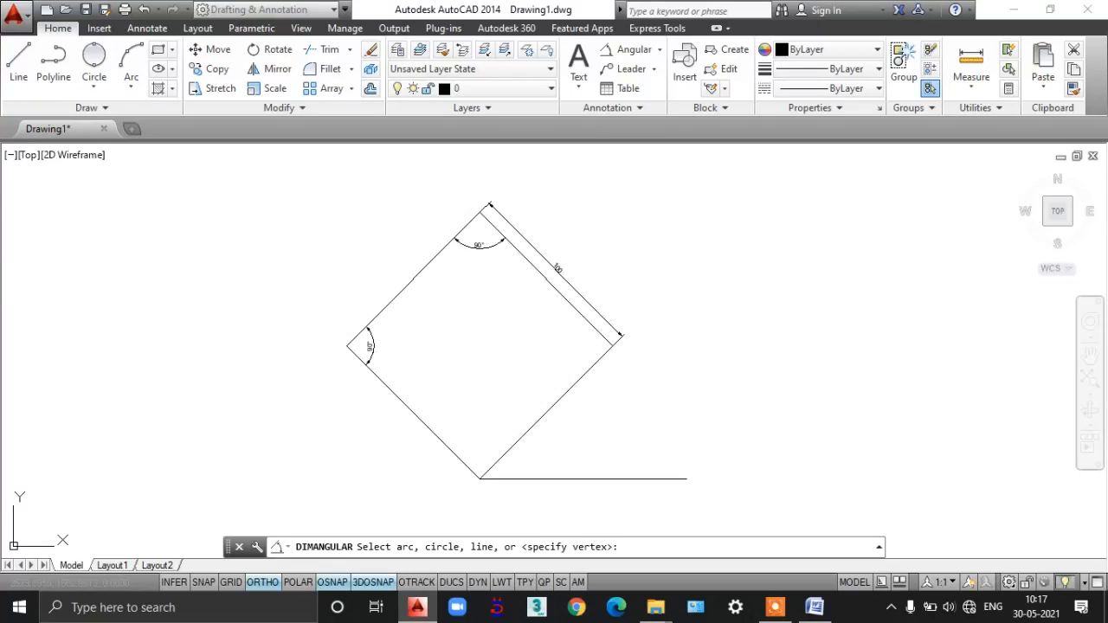
{"action": "left_click", "coordinate": [595, 326]}
{"action": "left_click", "coordinate": [586, 365]}
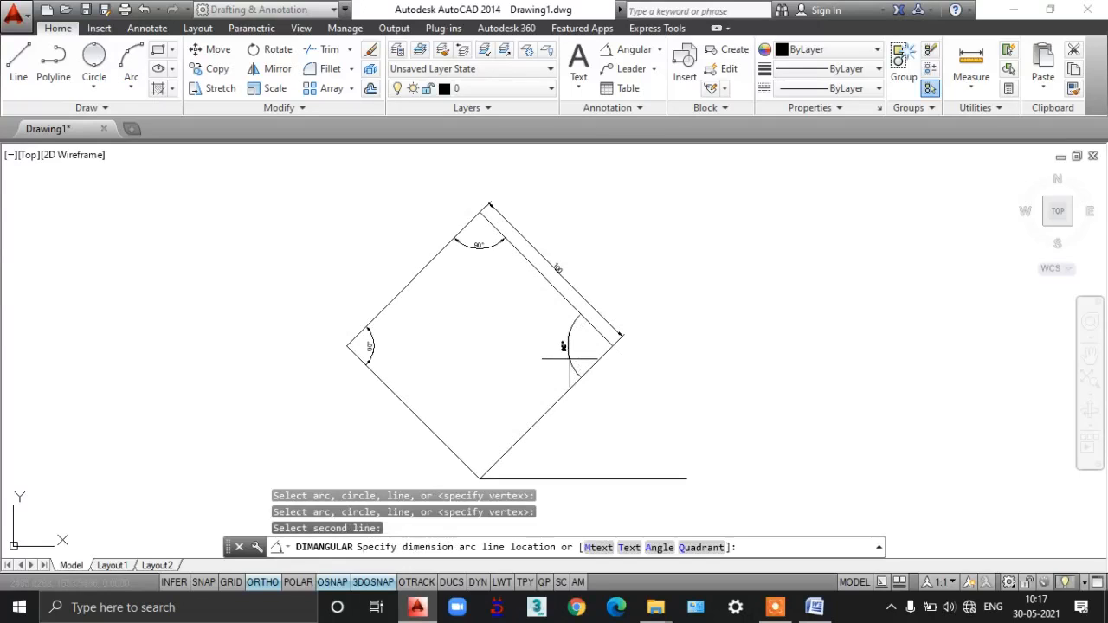
{"action": "left_click", "coordinate": [574, 346]}
- Add an angular dimension between the diamond's lower-right side and the horizontal reference line
{"action": "left_click", "coordinate": [629, 49]}
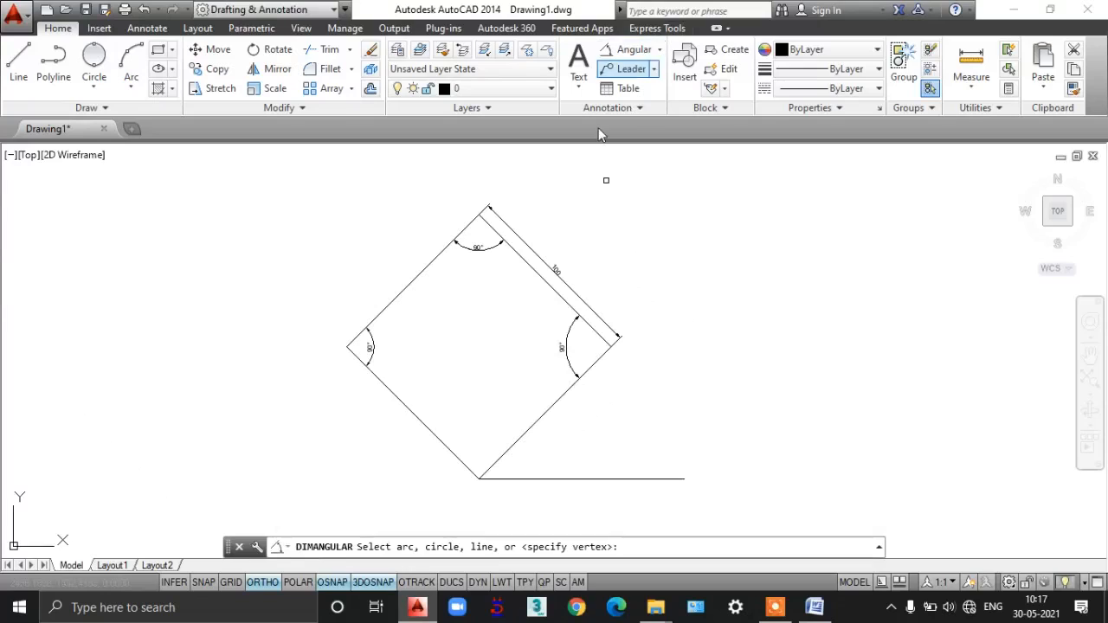
{"action": "left_click", "coordinate": [506, 451]}
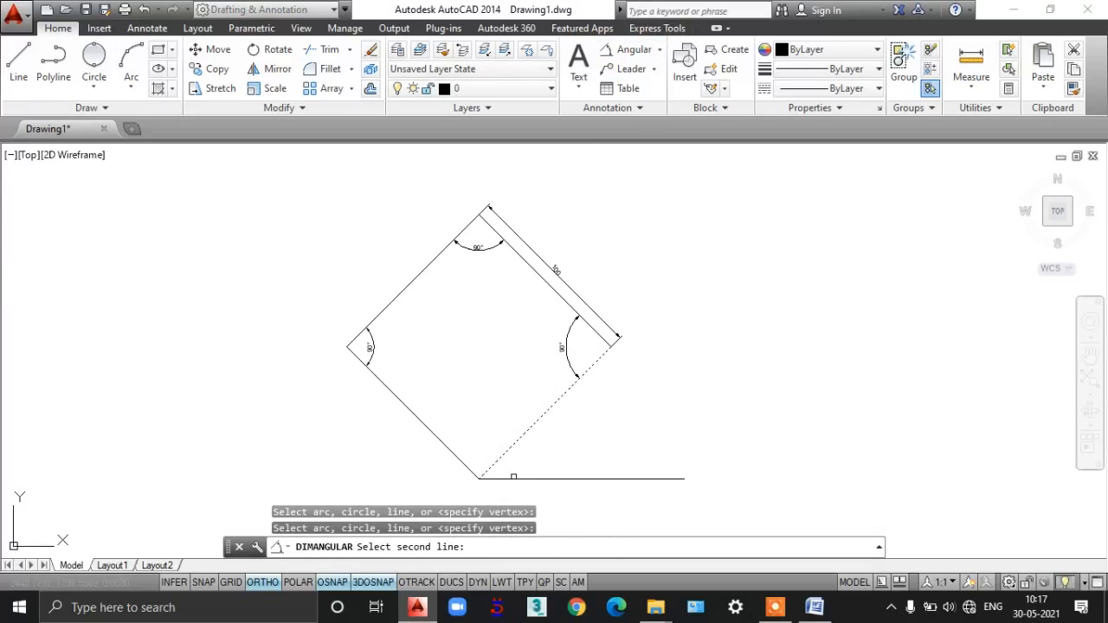
{"action": "left_click", "coordinate": [514, 478]}
{"action": "left_click", "coordinate": [526, 454]}
{"action": "scroll", "coordinate": [526, 453], "scroll_direction": "up", "scroll_amount": 3}
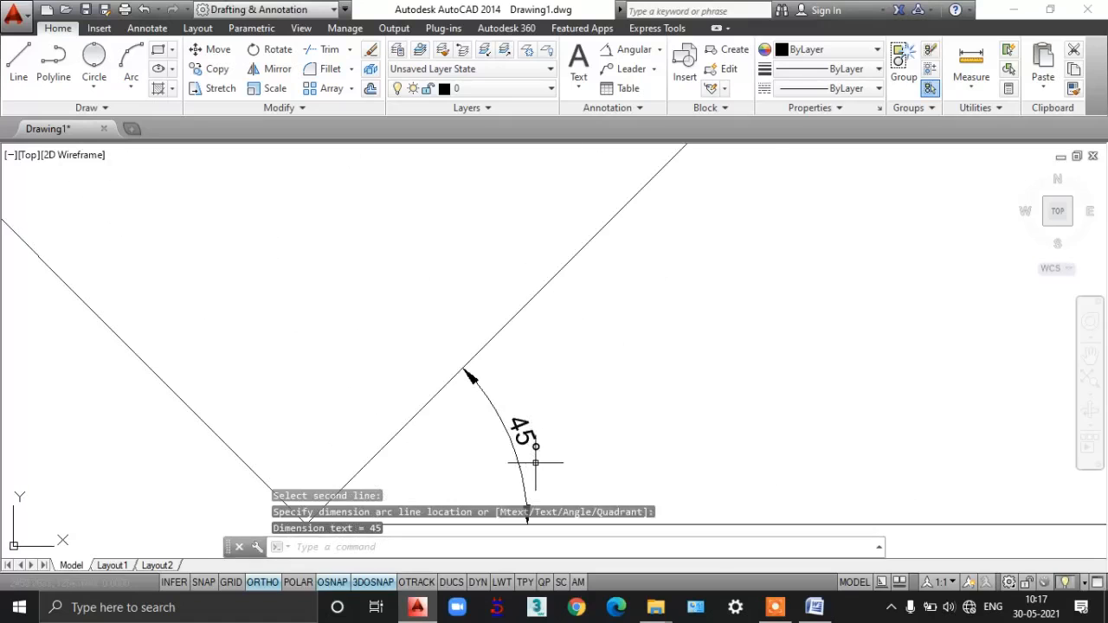
{"action": "scroll", "coordinate": [666, 423], "scroll_direction": "down", "scroll_amount": 3}
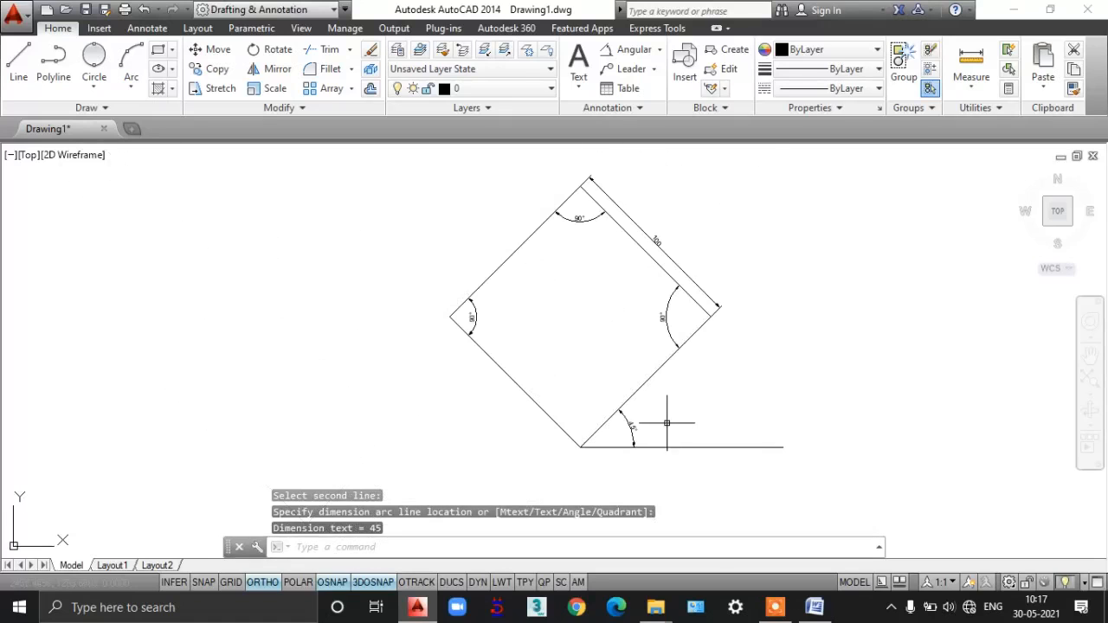
- Add an aligned dimension outside the diamond's upper-left side, from the top corner to the left corner
{"action": "left_click", "coordinate": [659, 49]}
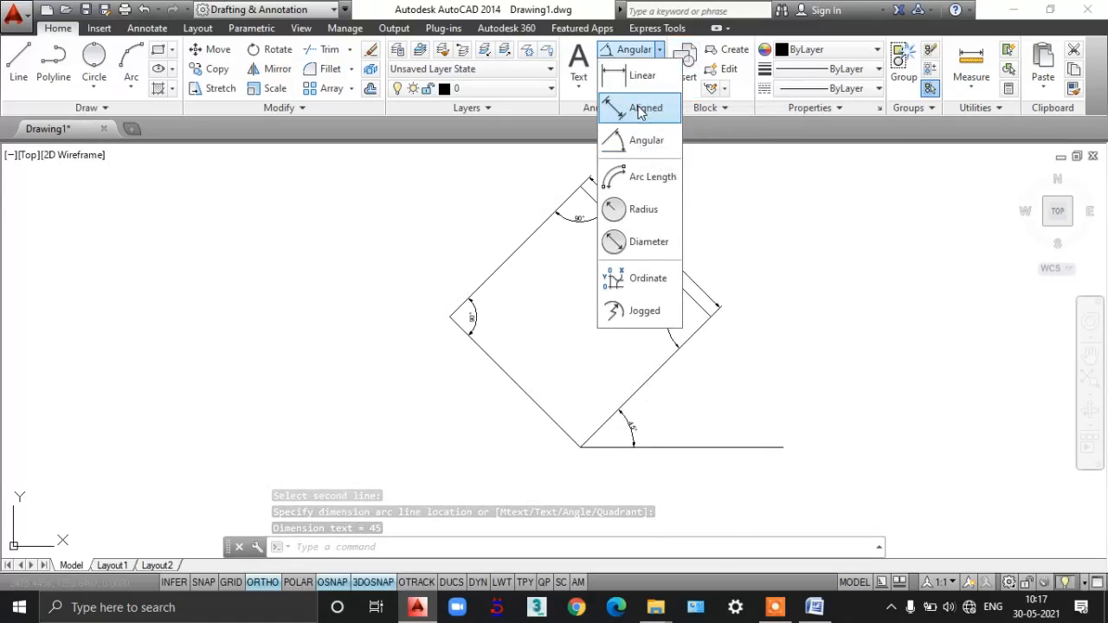
{"action": "left_click", "coordinate": [642, 116]}
{"action": "left_click", "coordinate": [580, 185]}
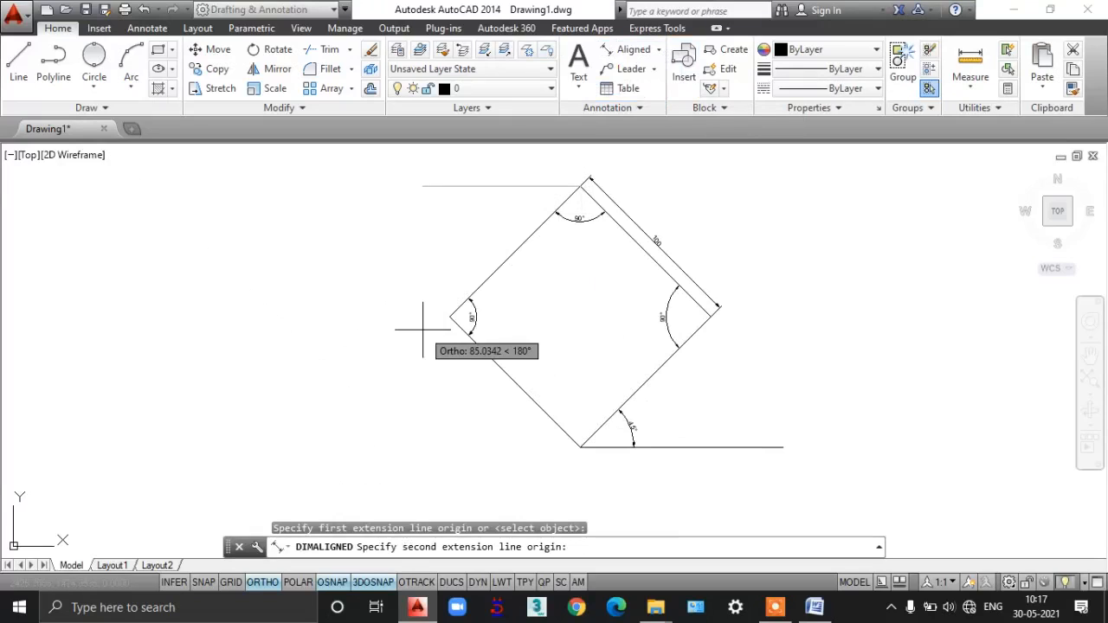
{"action": "left_click", "coordinate": [450, 317]}
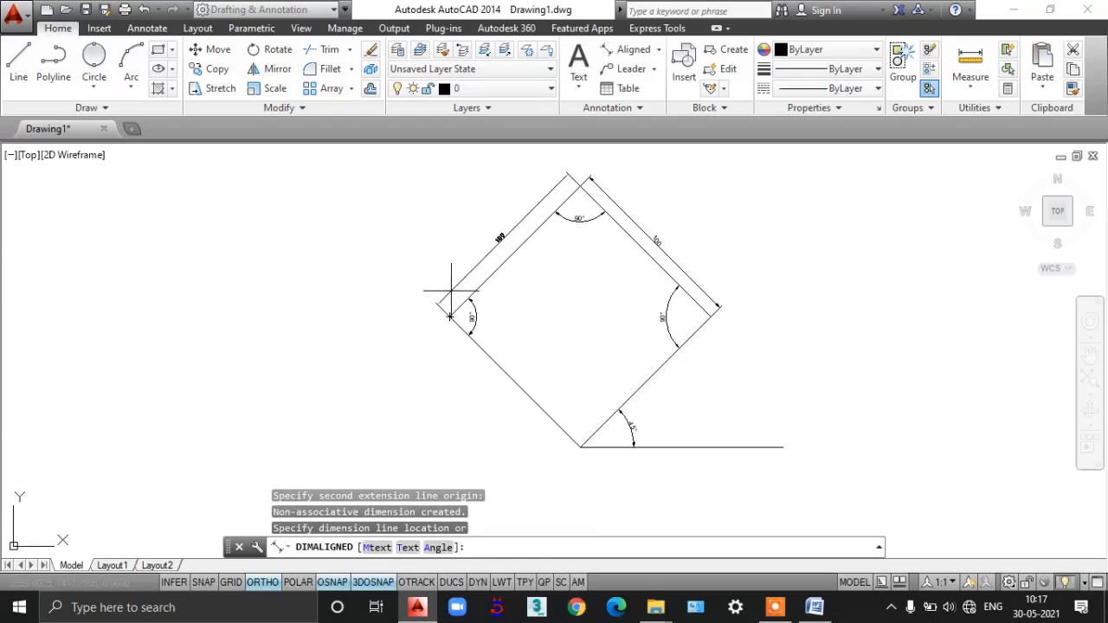
{"action": "left_click", "coordinate": [500, 242]}
{"action": "scroll", "coordinate": [502, 251], "scroll_direction": "up", "scroll_amount": 5}
{"action": "scroll", "coordinate": [502, 255], "scroll_direction": "down", "scroll_amount": 3}
{"action": "scroll", "coordinate": [539, 284], "scroll_direction": "down", "scroll_amount": 4}
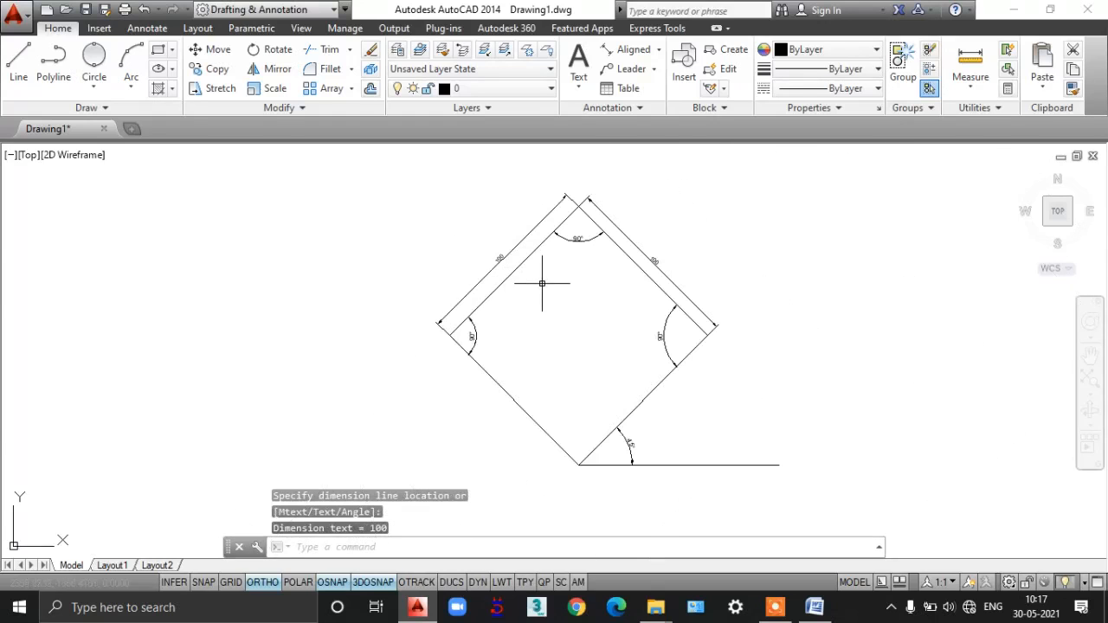
- Compare the dimensioned diamond with the Exercise 2 sheet in Word, and examine the triangle's side lengths and angles there
{"action": "left_click", "coordinate": [814, 607]}
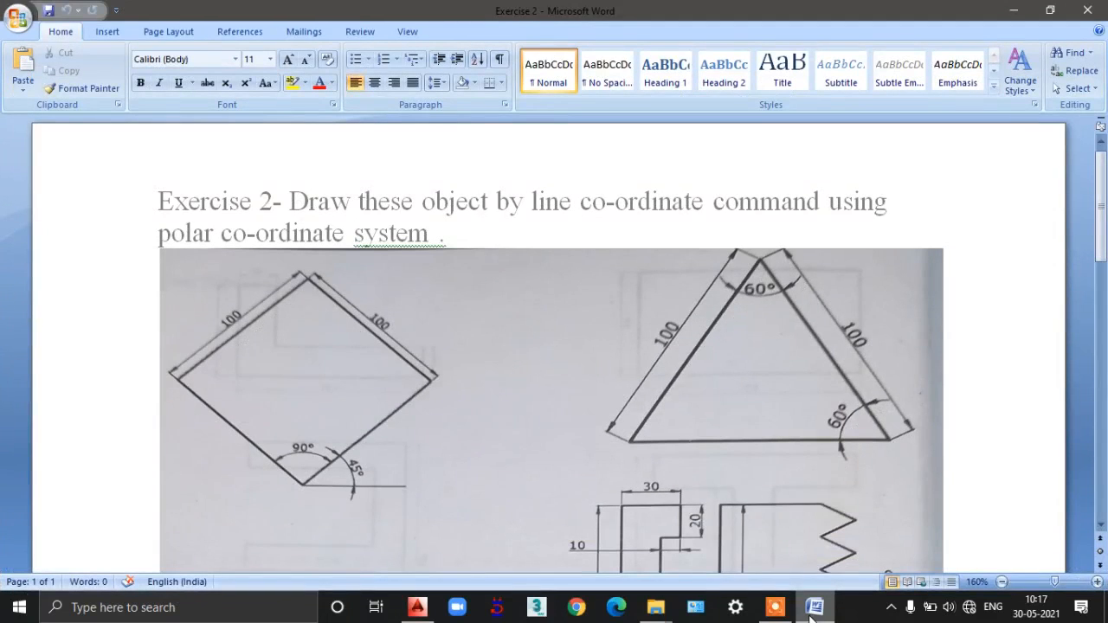
{"action": "left_click", "coordinate": [814, 607]}
{"action": "scroll", "coordinate": [562, 230], "scroll_direction": "up", "scroll_amount": 2}
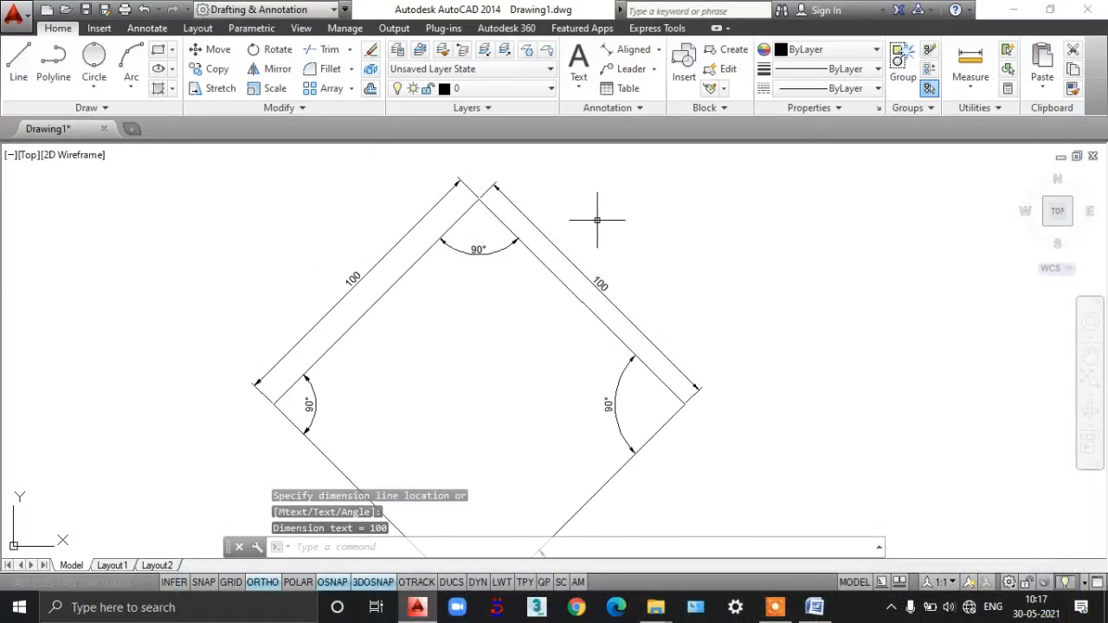
{"action": "scroll", "coordinate": [622, 275], "scroll_direction": "down", "scroll_amount": 4}
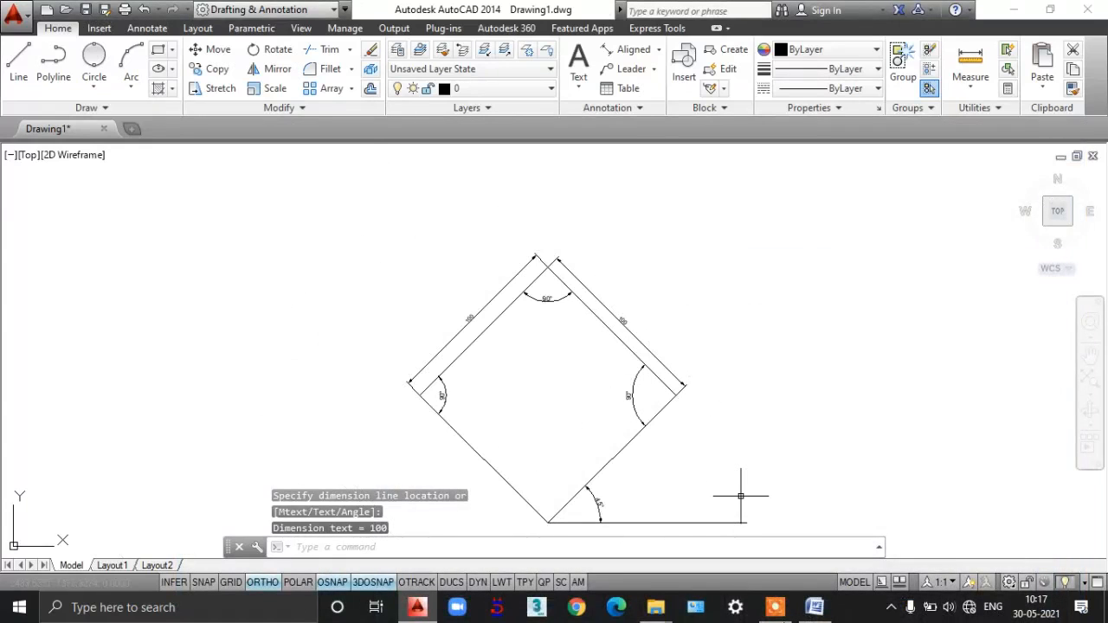
{"action": "left_click", "coordinate": [813, 607]}
{"action": "scroll", "coordinate": [684, 415], "scroll_direction": "down", "scroll_amount": 8}
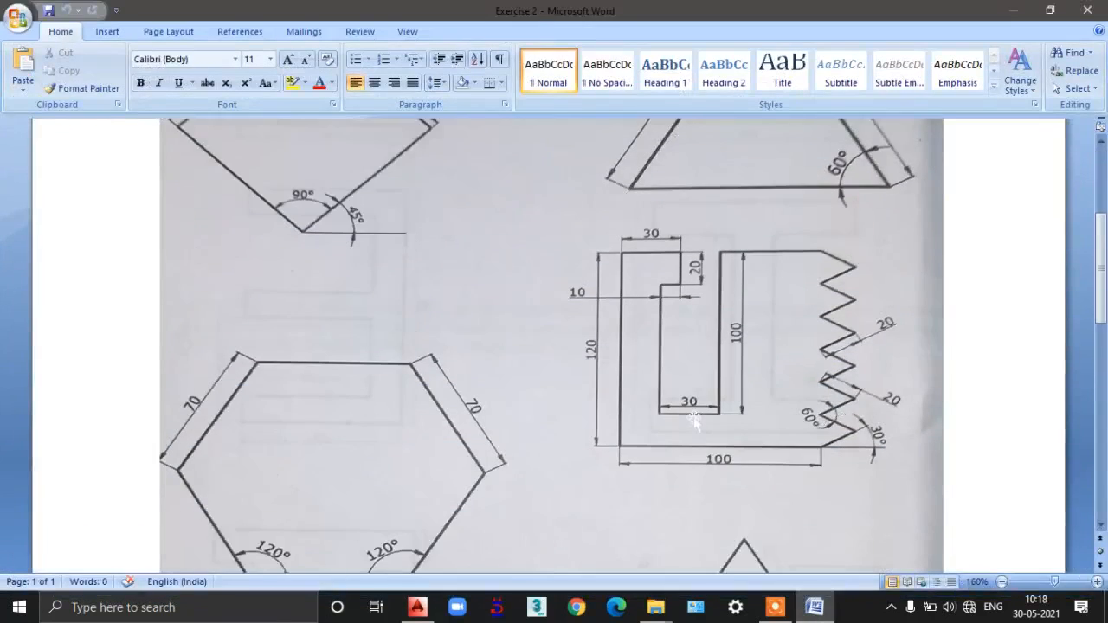
{"action": "scroll", "coordinate": [619, 381], "scroll_direction": "down", "scroll_amount": 3}
{"action": "scroll", "coordinate": [621, 380], "scroll_direction": "up", "scroll_amount": 8}
{"action": "scroll", "coordinate": [623, 379], "scroll_direction": "up", "scroll_amount": 1}
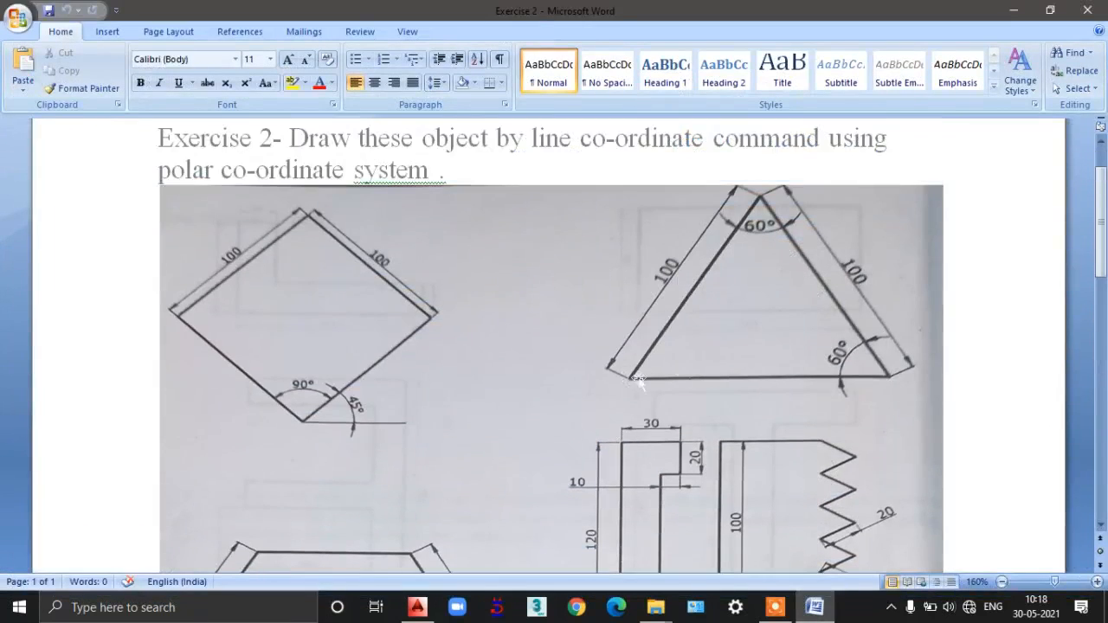
{"action": "scroll", "coordinate": [730, 352], "scroll_direction": "up", "scroll_amount": 1}
{"action": "middle_click", "coordinate": [715, 336]}
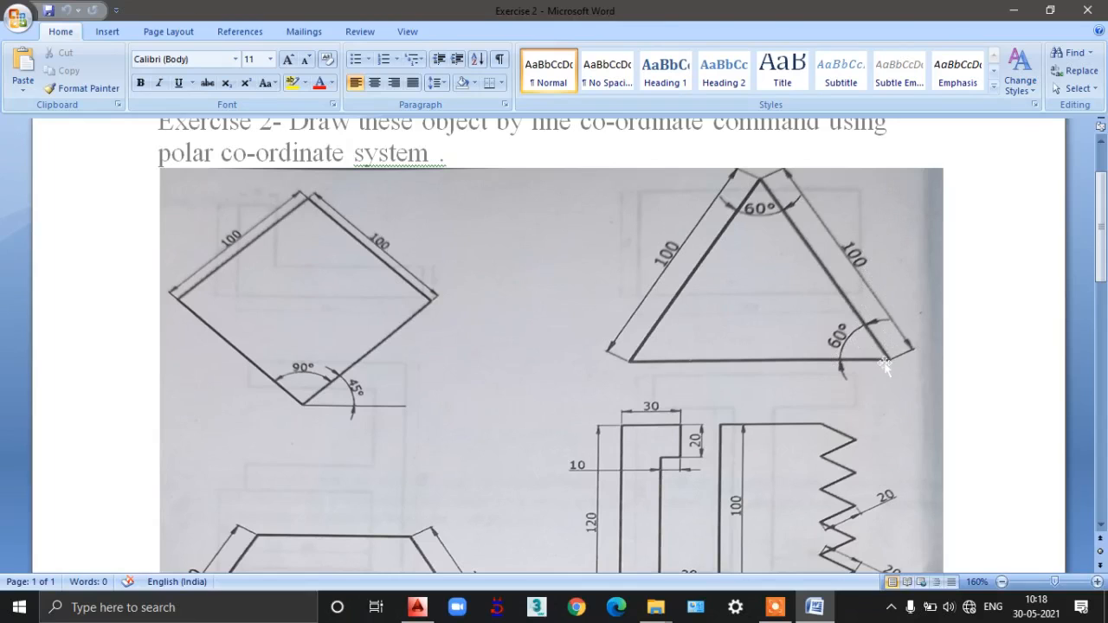
{"action": "left_click", "coordinate": [814, 607]}
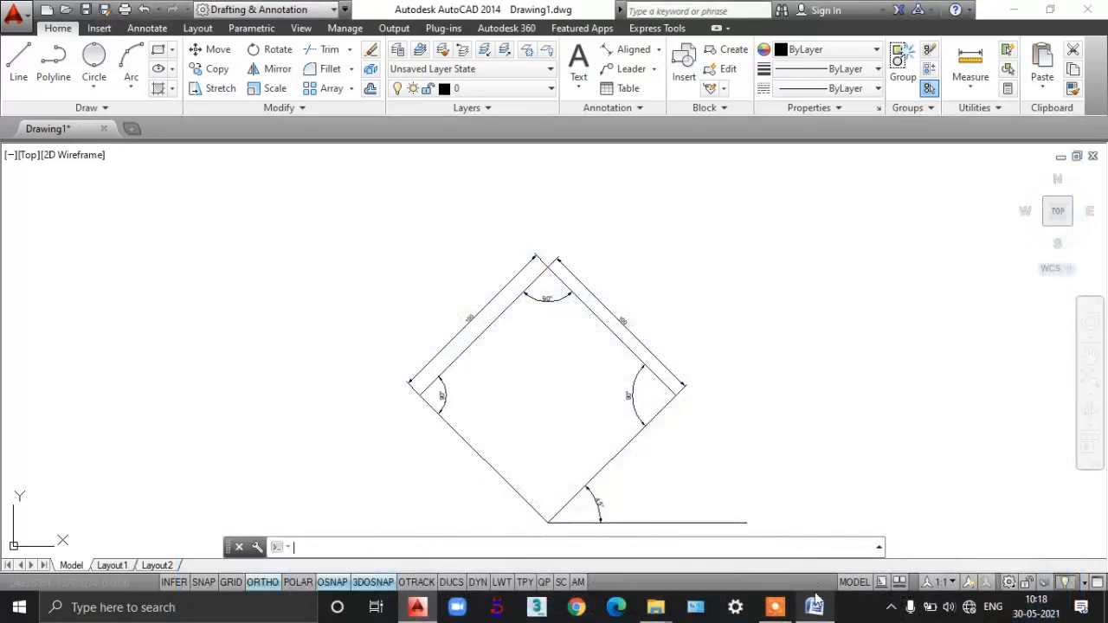
{"action": "mouse_move", "coordinate": [799, 371]}
{"action": "middle_mouse_down"}
{"action": "mouse_move", "coordinate": [727, 333]}
{"action": "mouse_move", "coordinate": [574, 350]}
{"action": "middle_mouse_up"}
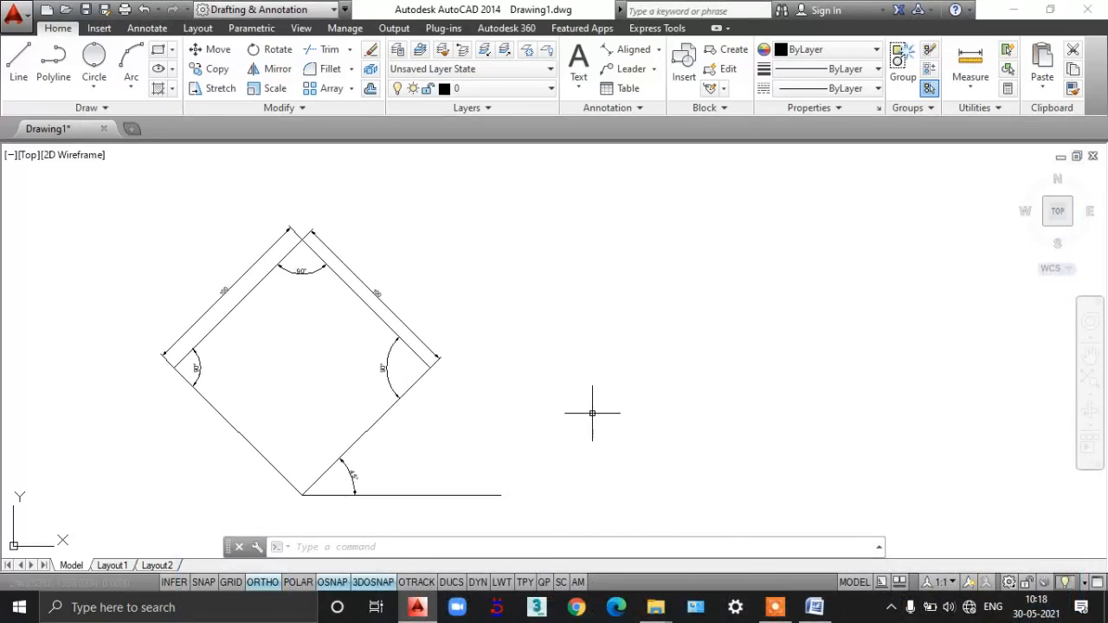
- Draw the triangle's horizontal base line, 100 units long, in the empty area to the right of the diamond
{"action": "type", "text": "L"}
{"action": "key", "text": "Return"}
{"action": "left_click", "coordinate": [665, 457]}
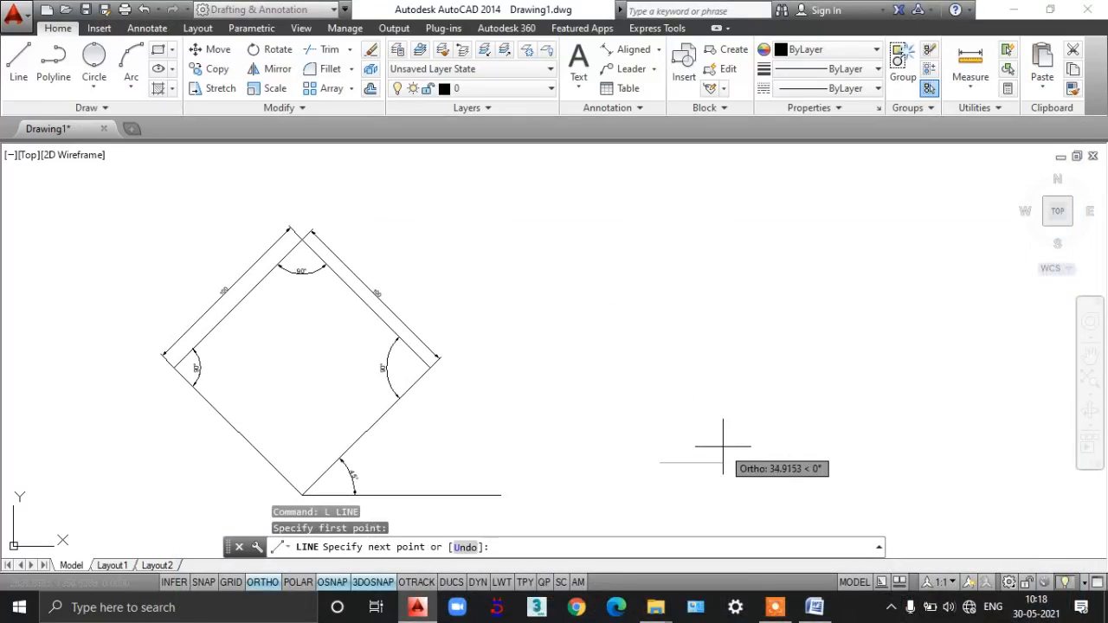
{"action": "type", "text": "100"}
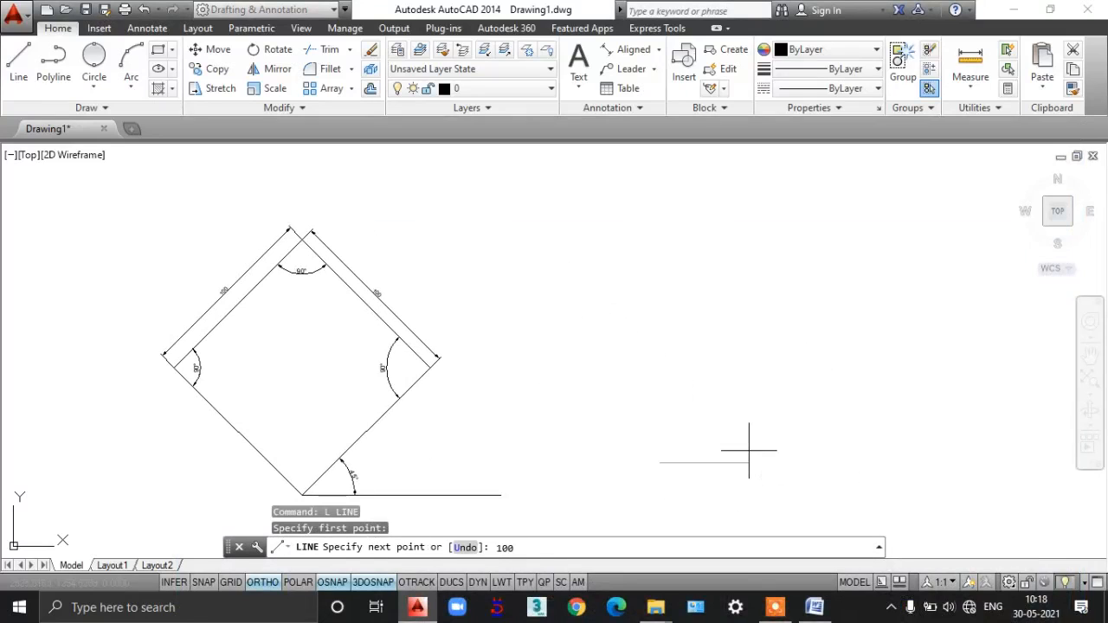
{"action": "key", "text": "Return"}
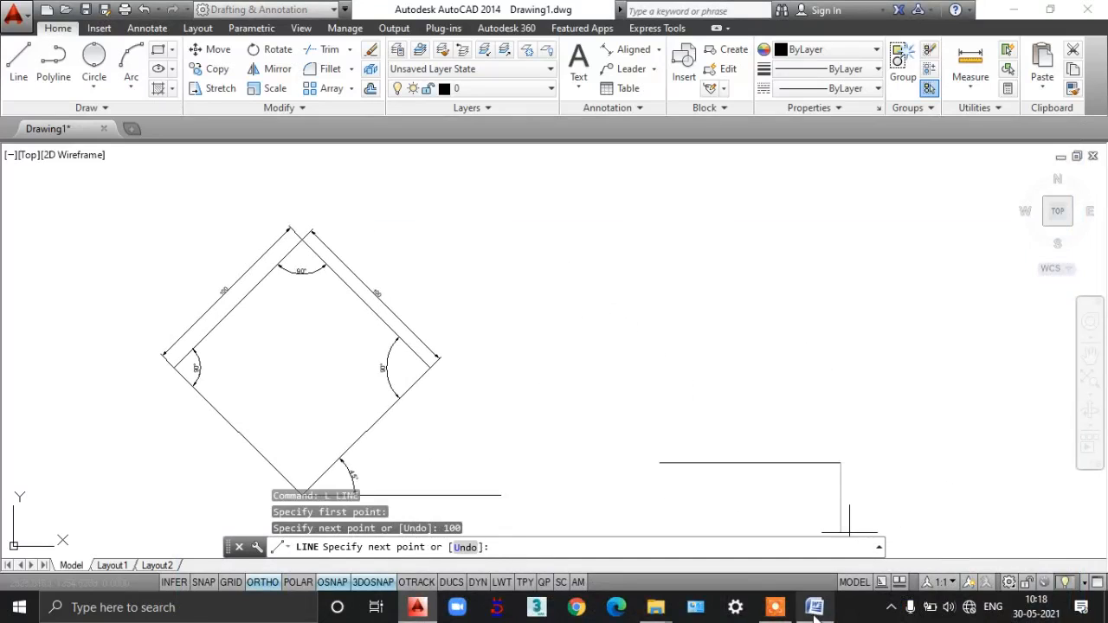
{"action": "left_click", "coordinate": [814, 608]}
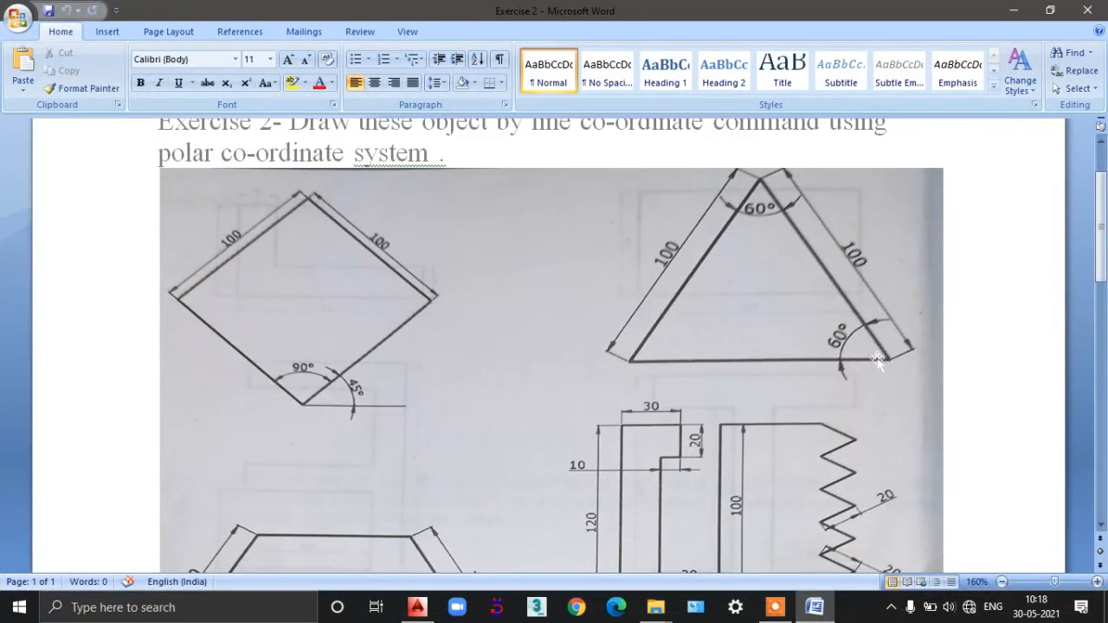
{"action": "left_click", "coordinate": [814, 608]}
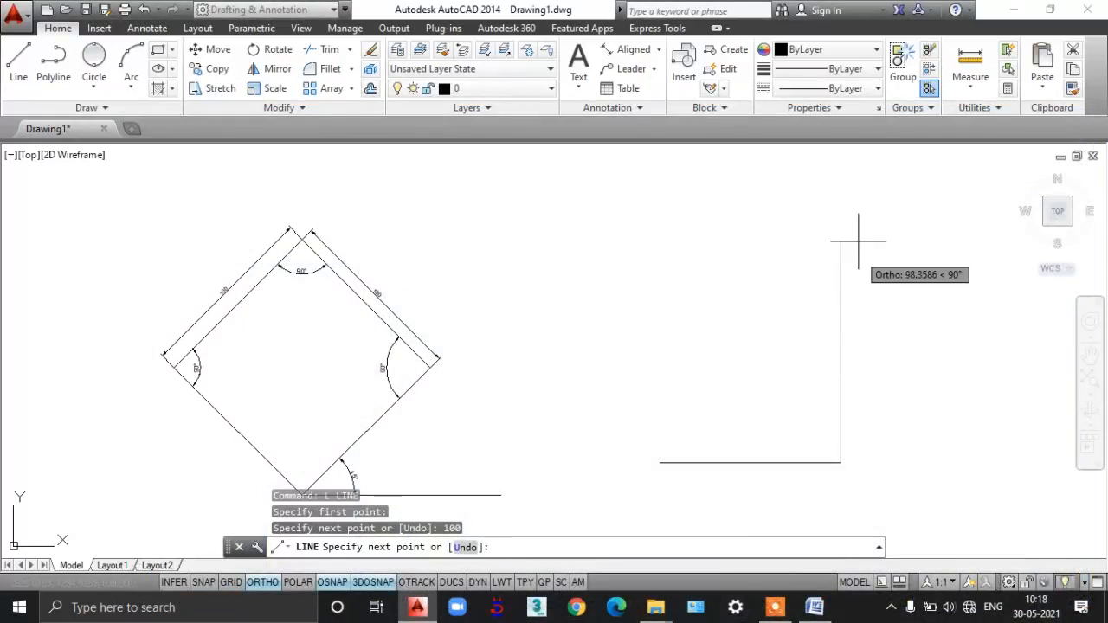
{"action": "type", "text": "@100<120"}
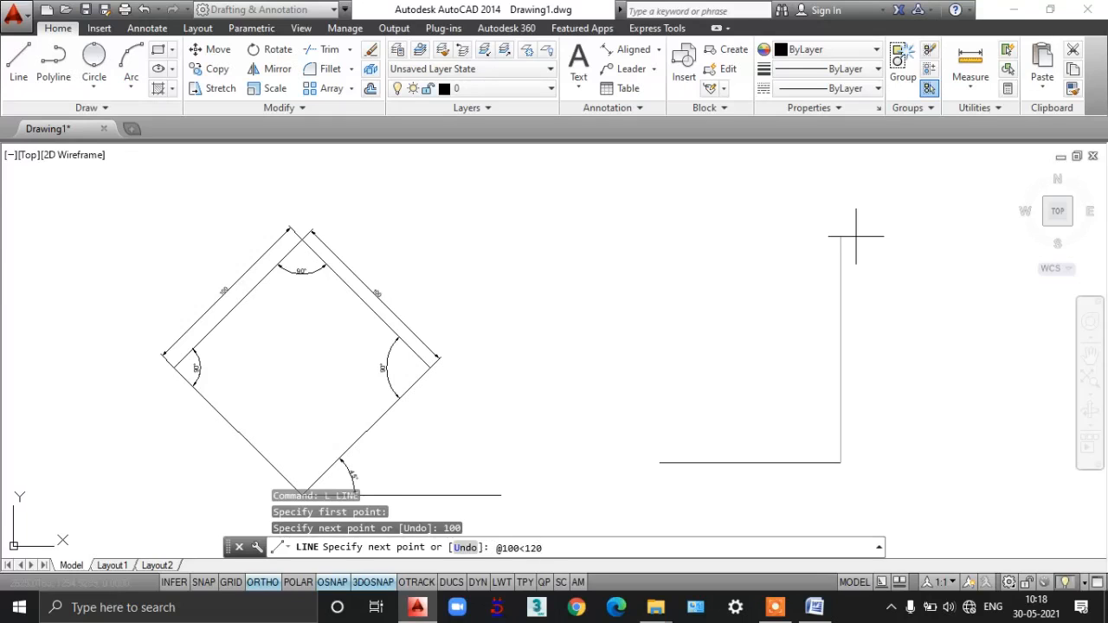
{"action": "key", "text": "Return"}
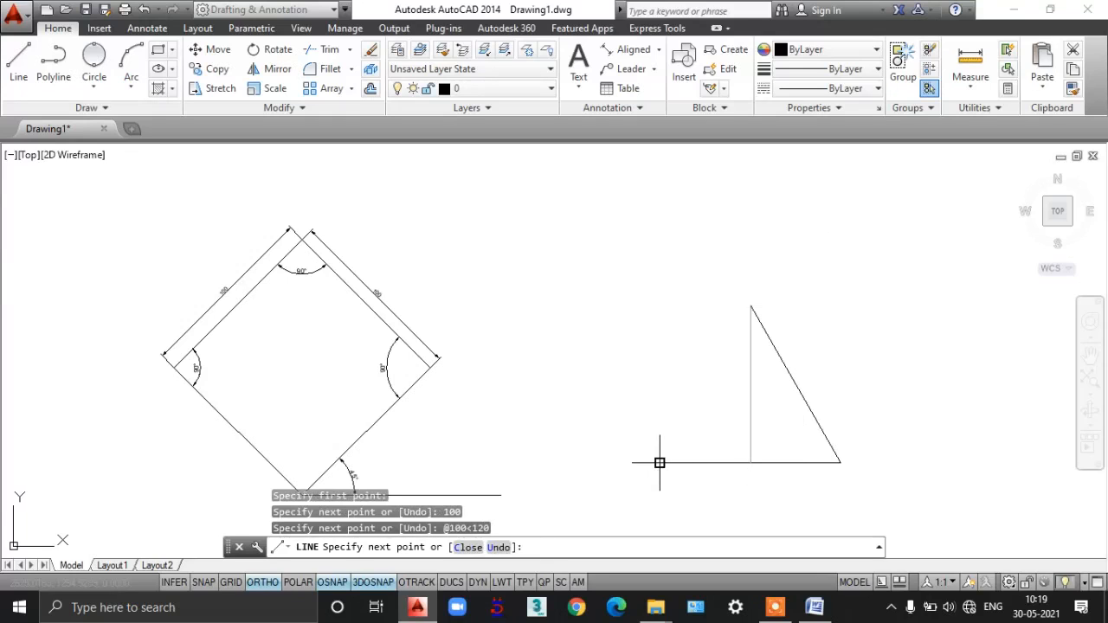
- Close the triangle with a line from the apex to the base's left end, checking it against the Word sheet, and end the Line command
{"action": "left_click", "coordinate": [813, 608]}
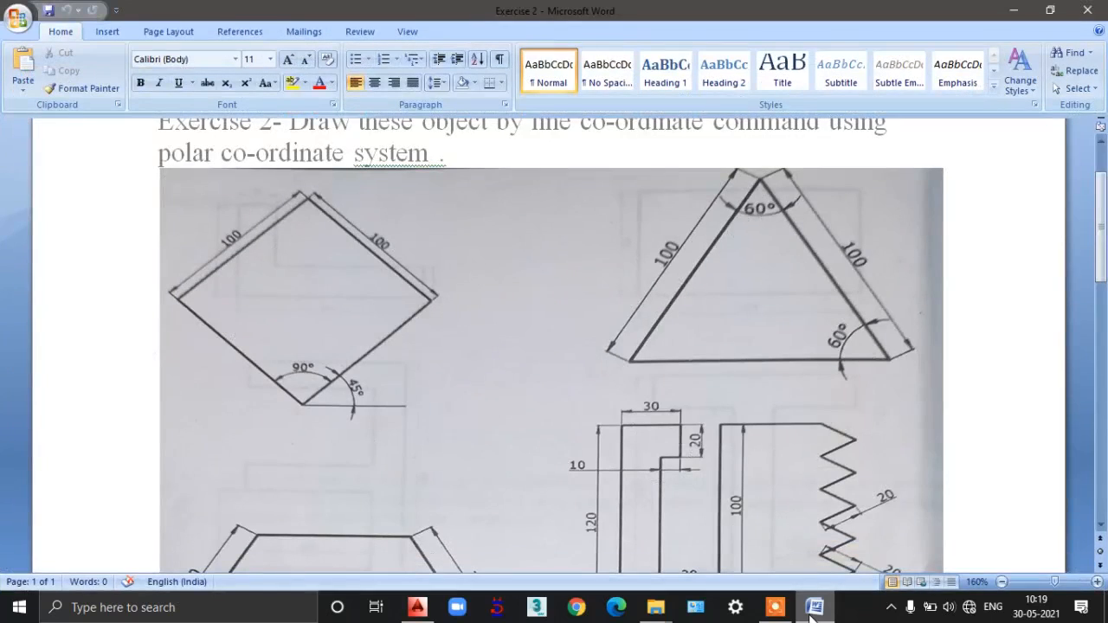
{"action": "left_click", "coordinate": [814, 608]}
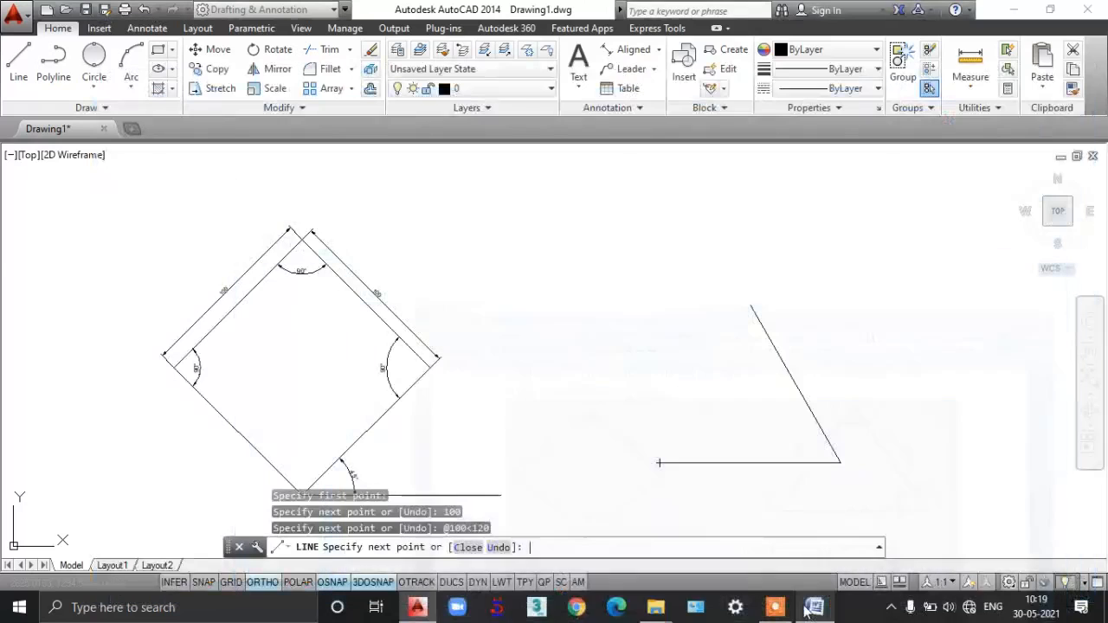
{"action": "left_click", "coordinate": [660, 463]}
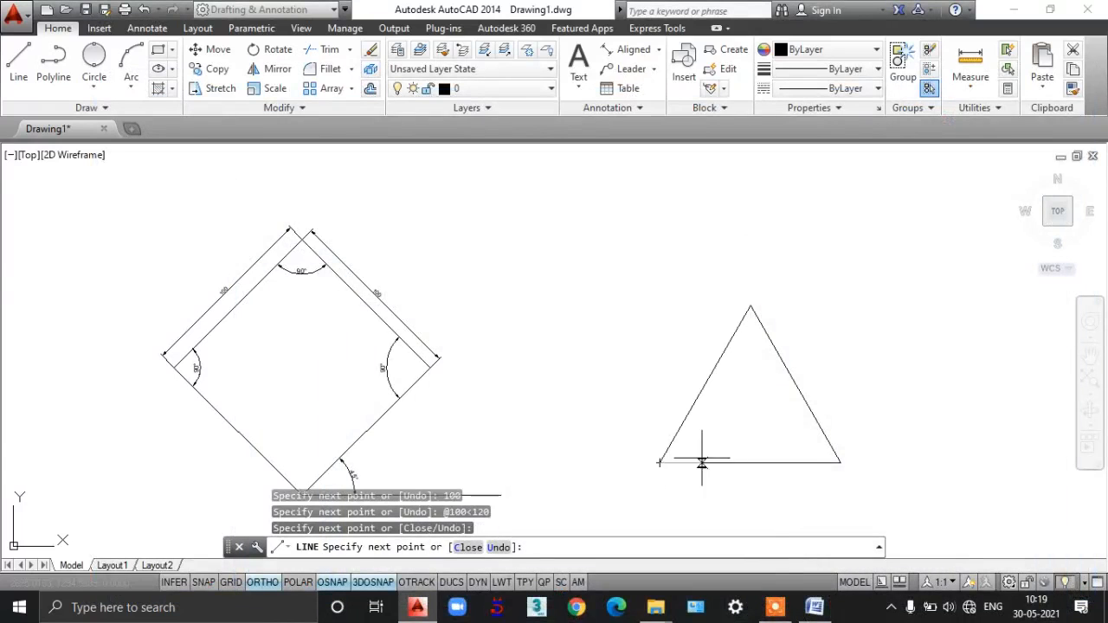
{"action": "key", "text": "Return"}
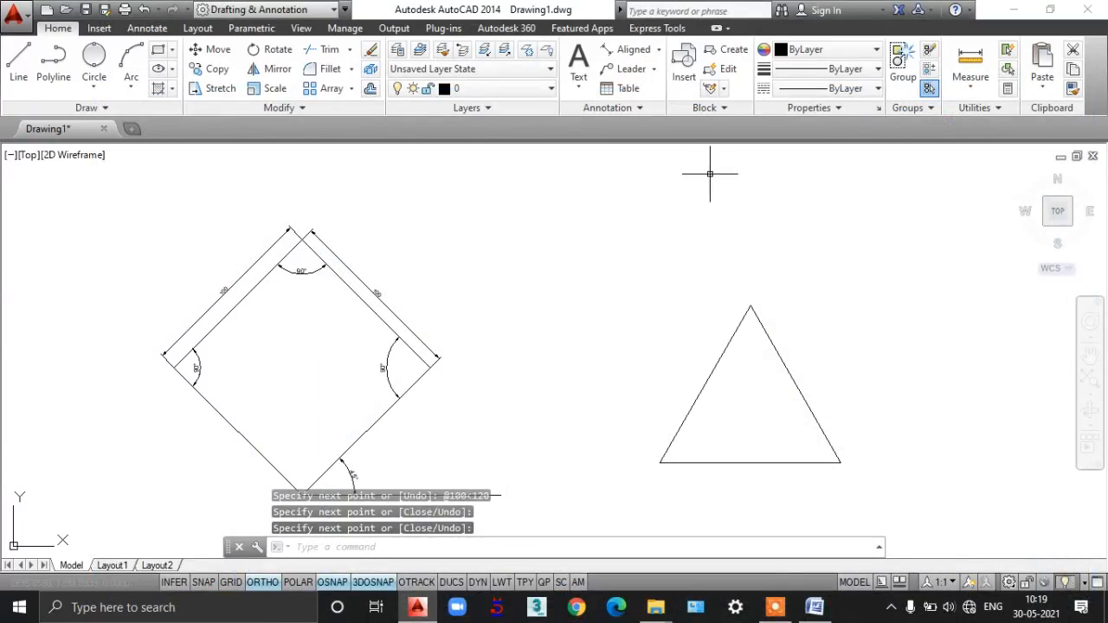
- Add an angular dimension inside the triangle's apex, between its right and left sides
{"action": "left_click", "coordinate": [658, 49]}
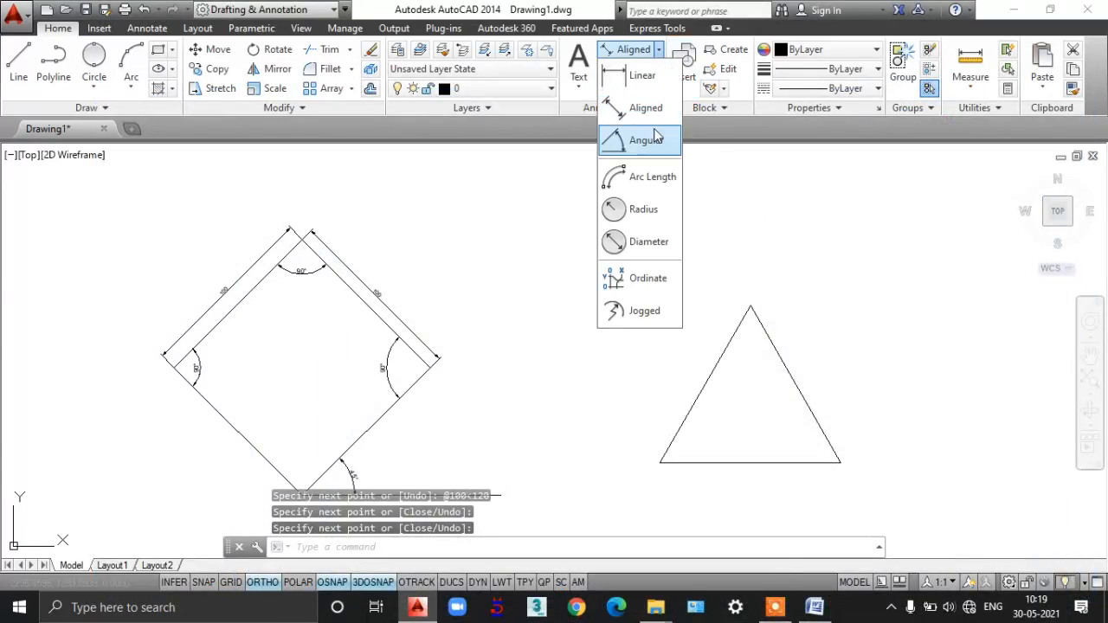
{"action": "left_click", "coordinate": [646, 140]}
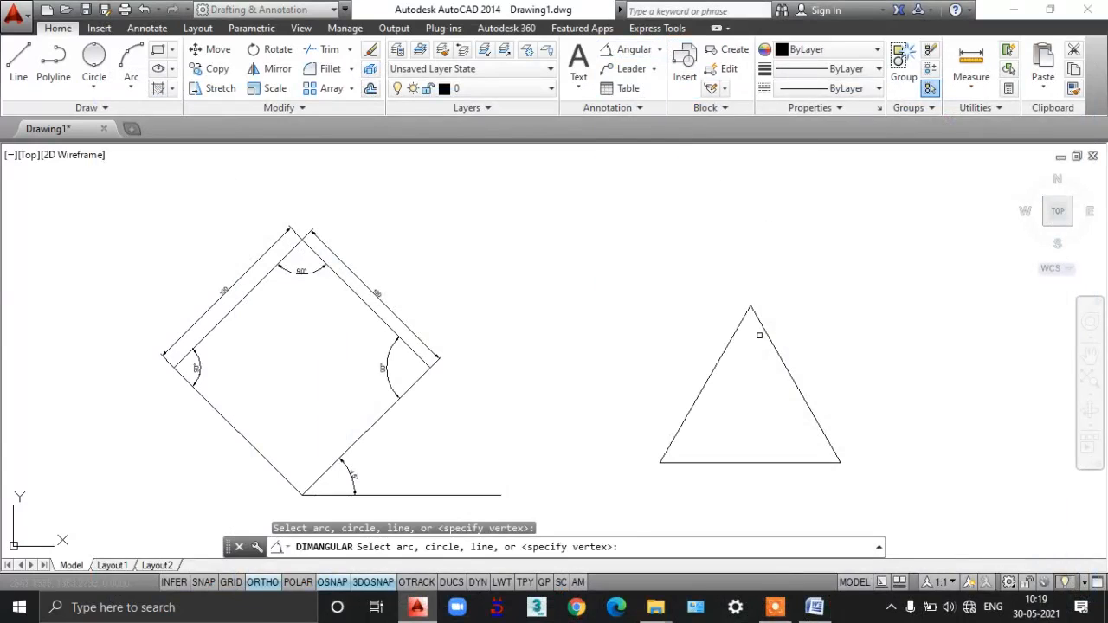
{"action": "left_click", "coordinate": [767, 331]}
{"action": "left_click", "coordinate": [737, 332]}
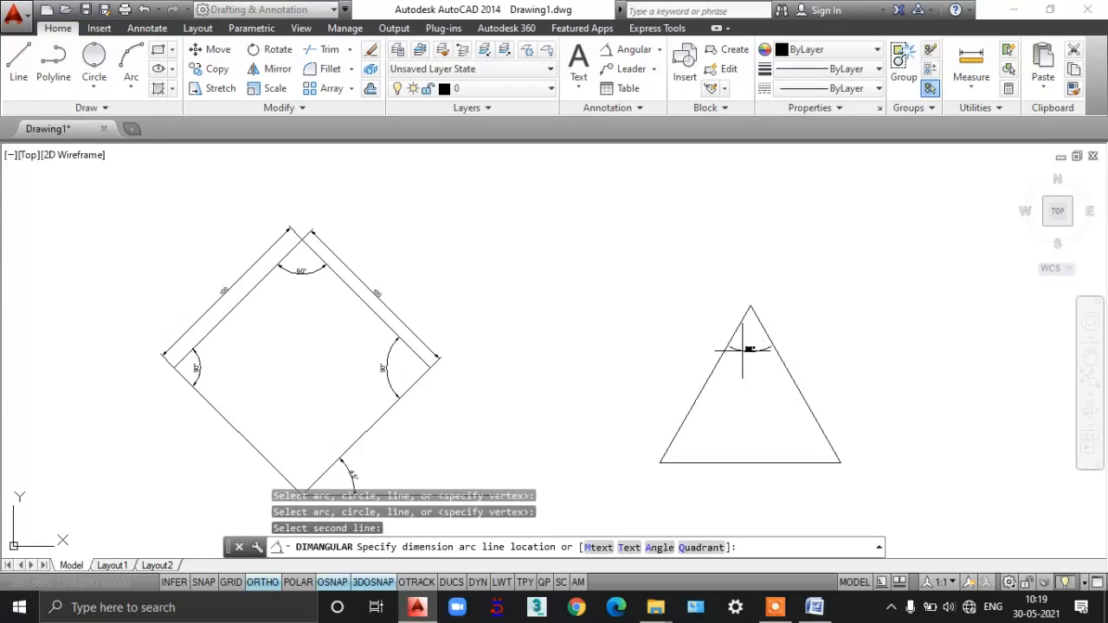
{"action": "left_click", "coordinate": [742, 364]}
{"action": "scroll", "coordinate": [742, 363], "scroll_direction": "up", "scroll_amount": 5}
{"action": "scroll", "coordinate": [614, 277], "scroll_direction": "down", "scroll_amount": 4}
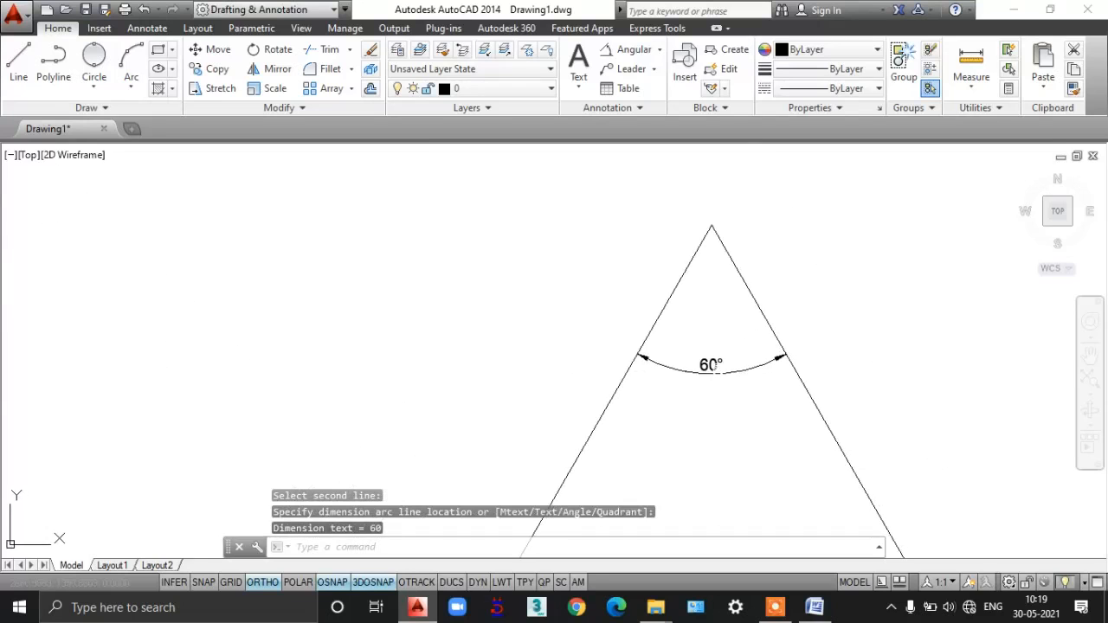
- Check the sheet in Word for the next angle, and add an angular dimension between the triangle's right side and its base
{"action": "left_click", "coordinate": [812, 612]}
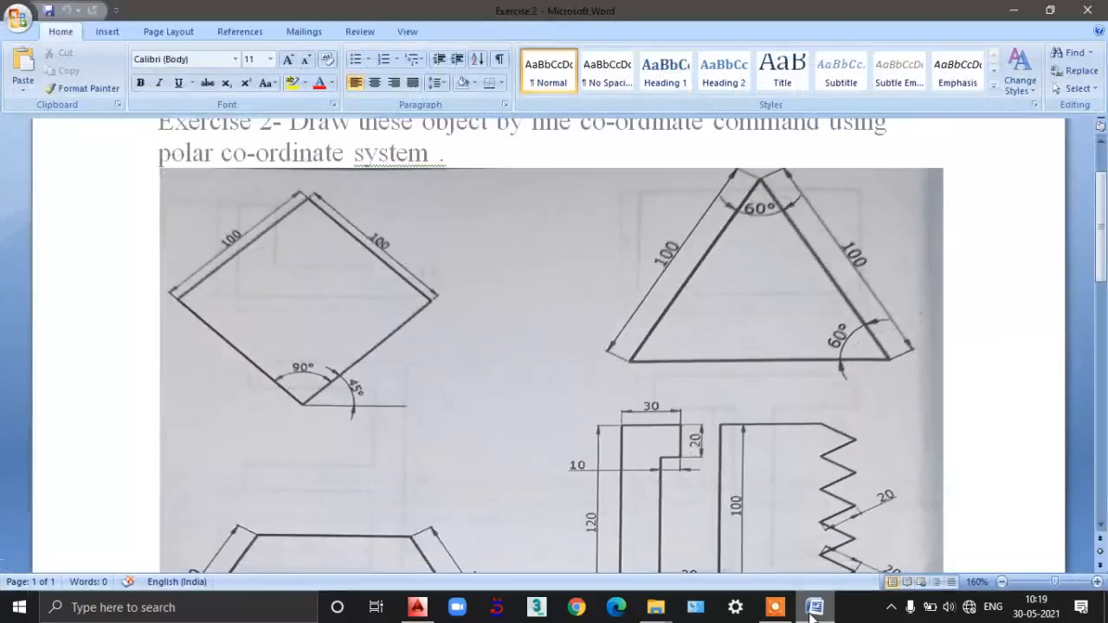
{"action": "left_click", "coordinate": [814, 612]}
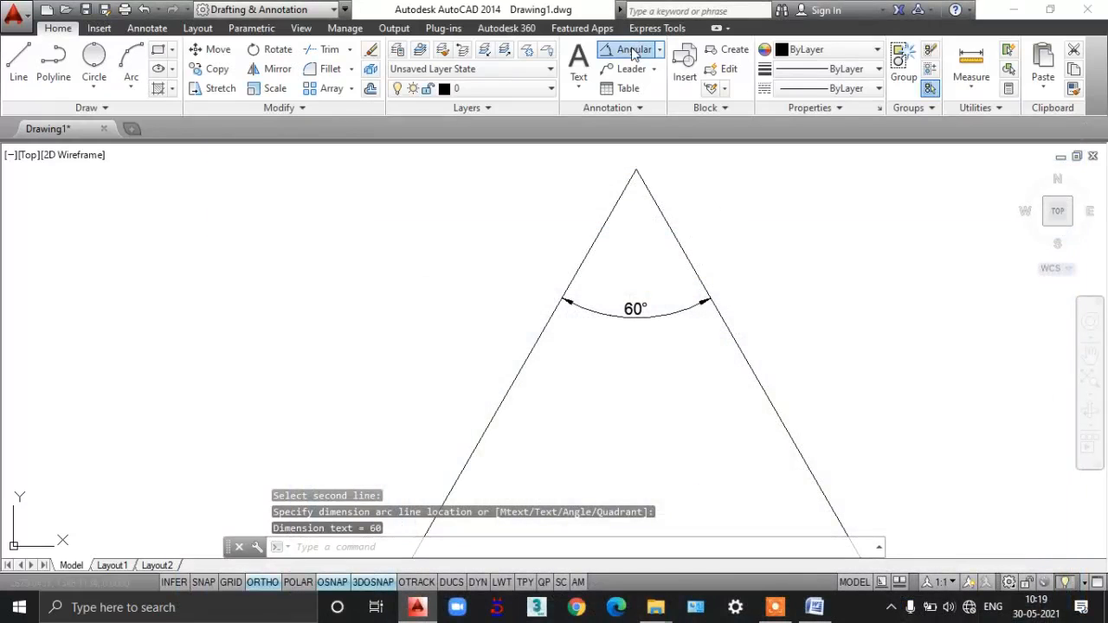
{"action": "left_click", "coordinate": [628, 49]}
{"action": "middle_click_drag", "start_coordinate": [804, 462], "coordinate": [754, 358]}
{"action": "left_click", "coordinate": [754, 358]}
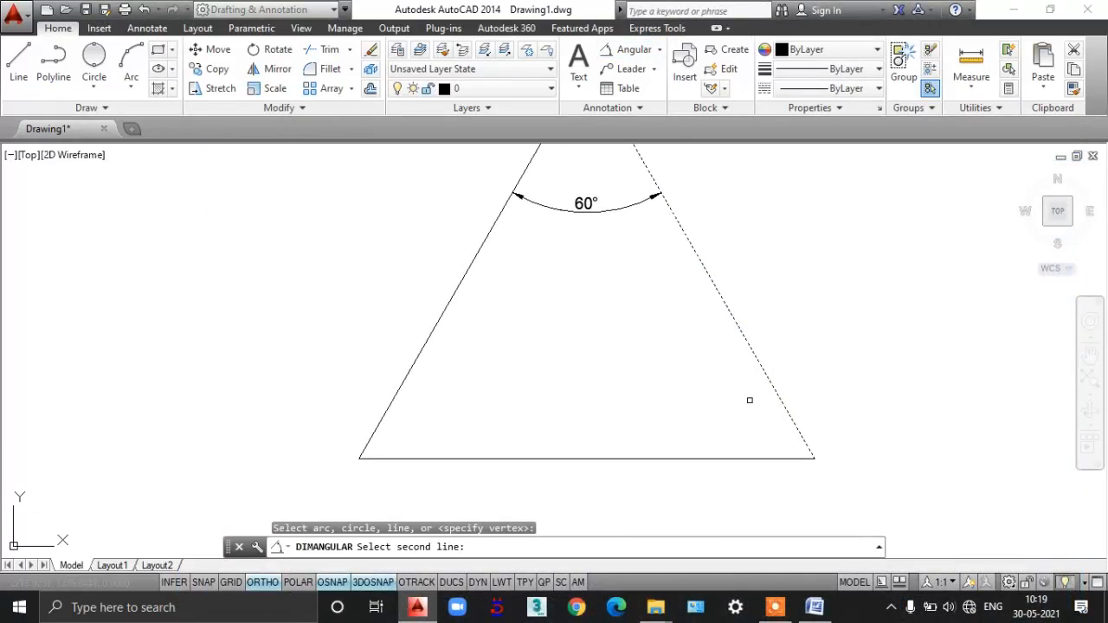
{"action": "left_click", "coordinate": [735, 459]}
{"action": "left_click", "coordinate": [732, 417]}
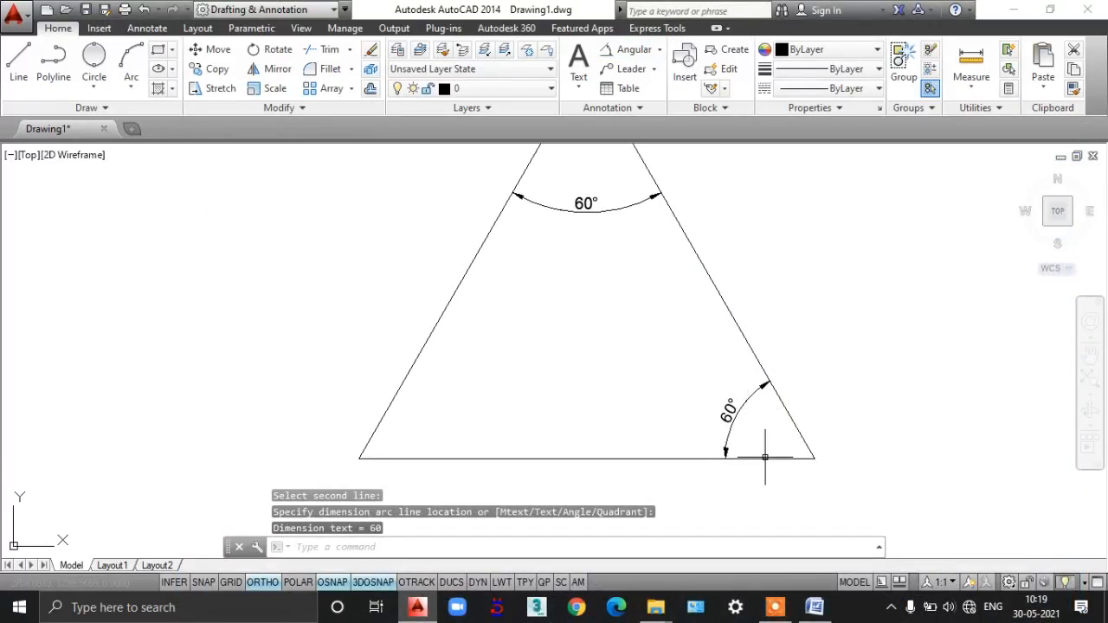
- Add an aligned dimension outside the triangle's right side, from the apex to the lower-right corner
{"action": "left_click", "coordinate": [814, 608]}
{"action": "left_click", "coordinate": [815, 609]}
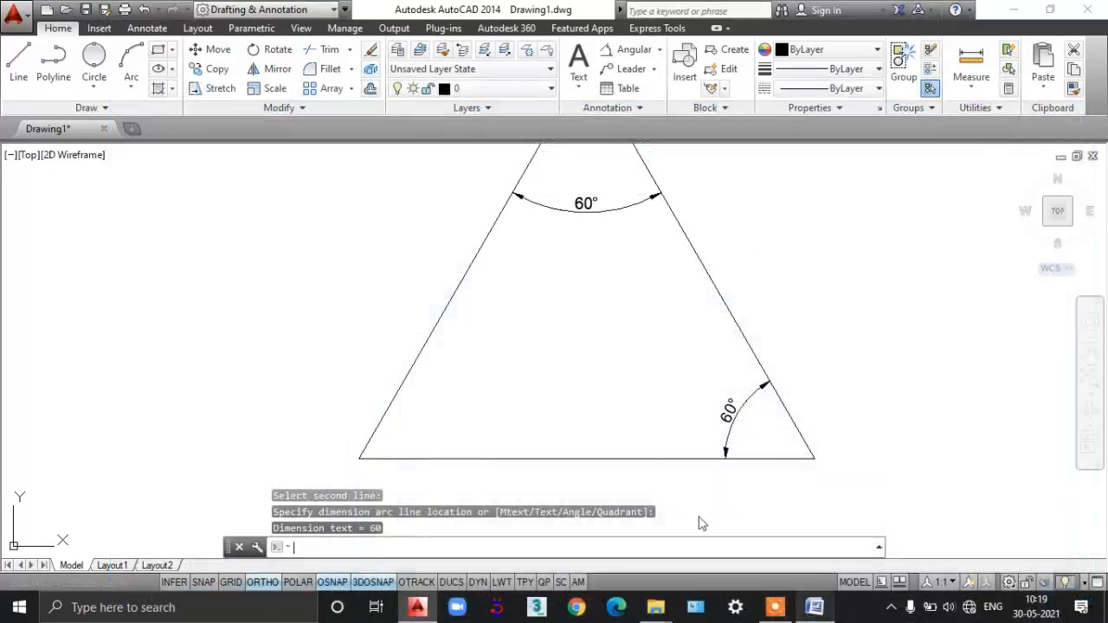
{"action": "scroll", "coordinate": [675, 397], "scroll_direction": "down", "scroll_amount": 2}
{"action": "left_click", "coordinate": [639, 50]}
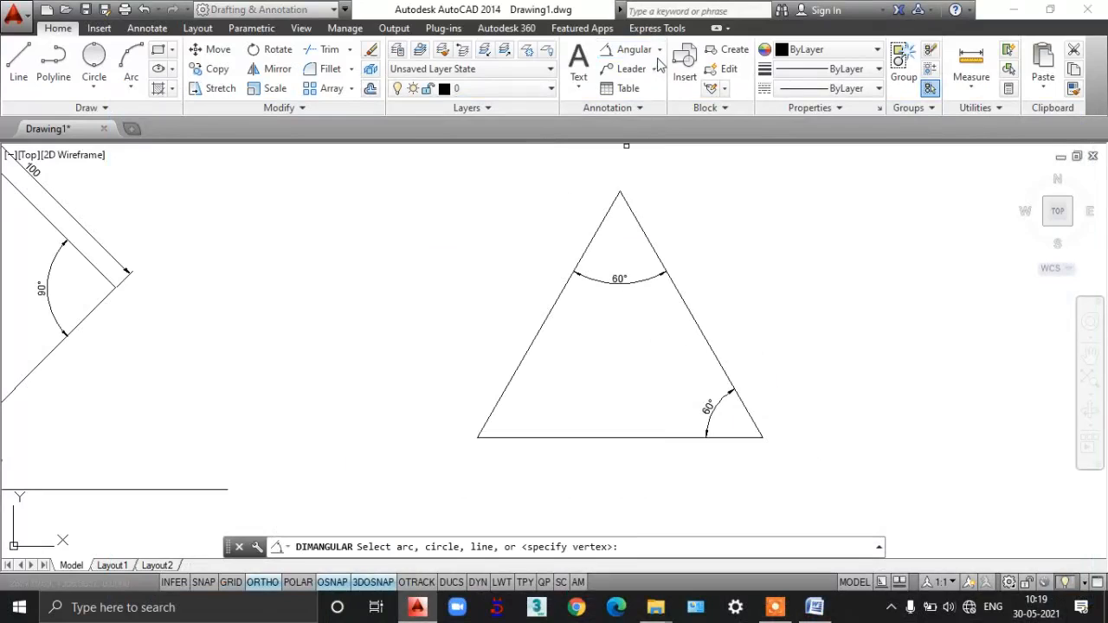
{"action": "left_click", "coordinate": [659, 50]}
{"action": "left_click", "coordinate": [651, 137]}
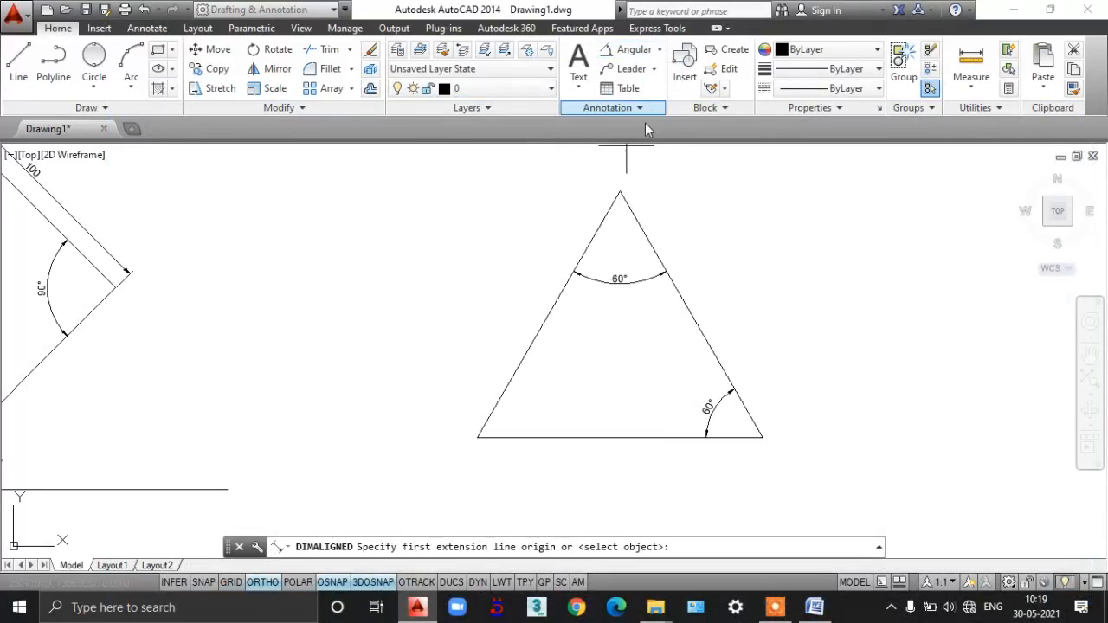
{"action": "left_click", "coordinate": [620, 190]}
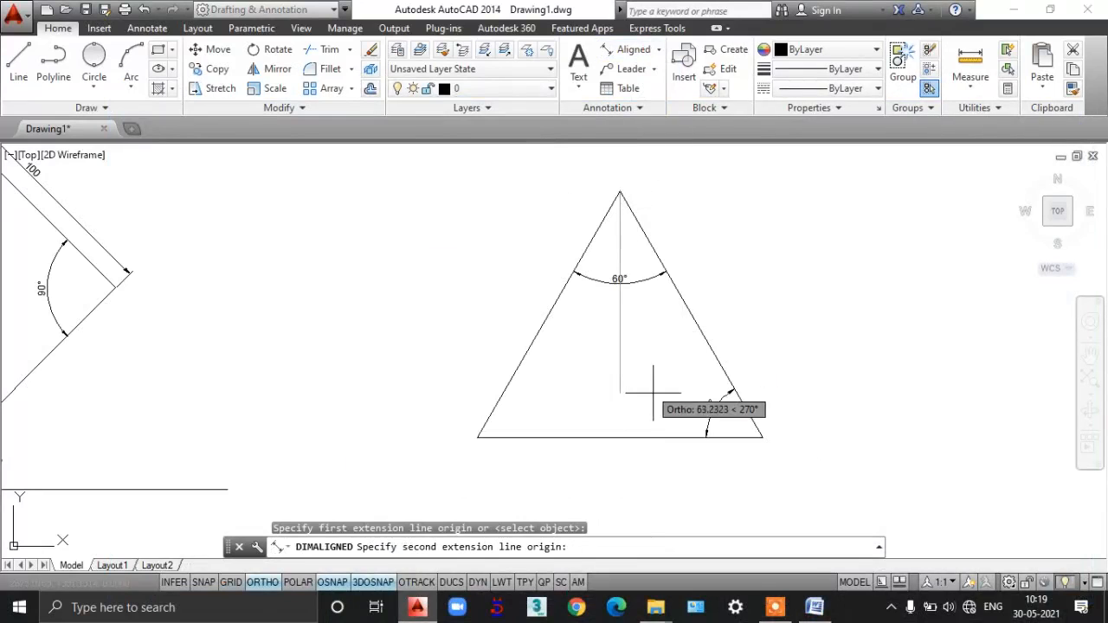
{"action": "left_click", "coordinate": [762, 437]}
{"action": "left_click", "coordinate": [767, 423]}
{"action": "scroll", "coordinate": [742, 338], "scroll_direction": "up", "scroll_amount": 3}
{"action": "scroll", "coordinate": [774, 349], "scroll_direction": "down", "scroll_amount": 3}
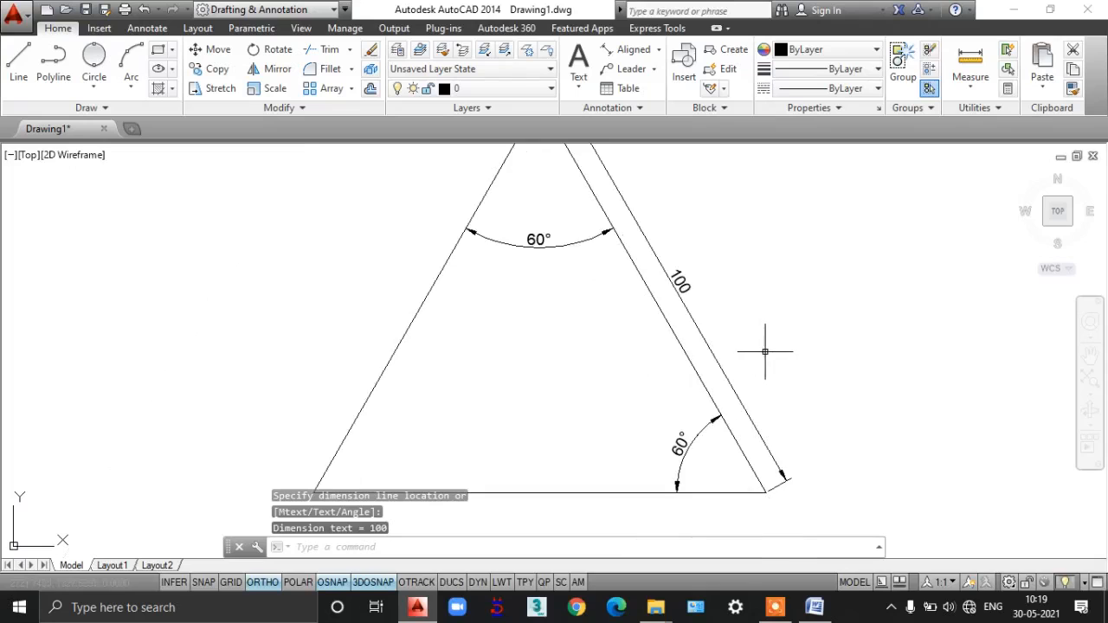
- Consult the toothed figure on the Word sheet, and draw its 100-unit horizontal base line to the right of the triangle
{"action": "scroll", "coordinate": [765, 353], "scroll_direction": "down", "scroll_amount": 3}
{"action": "middle_click_drag", "start_coordinate": [797, 347], "coordinate": [703, 335]}
{"action": "key", "text": "alt+Tab"}
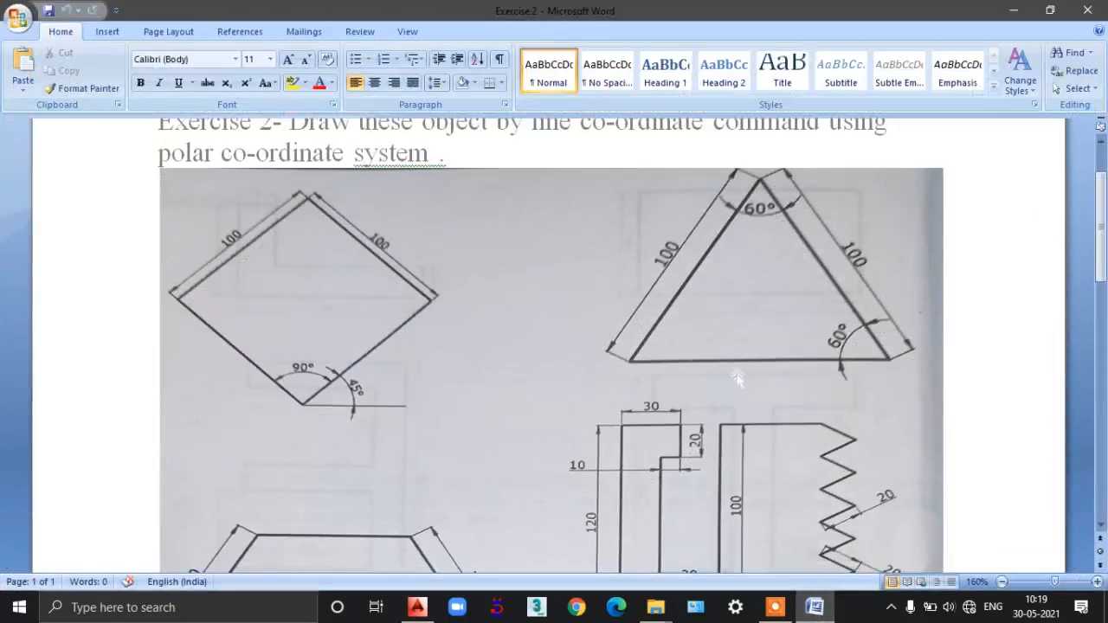
{"action": "scroll", "coordinate": [648, 316], "scroll_direction": "down", "scroll_amount": 3}
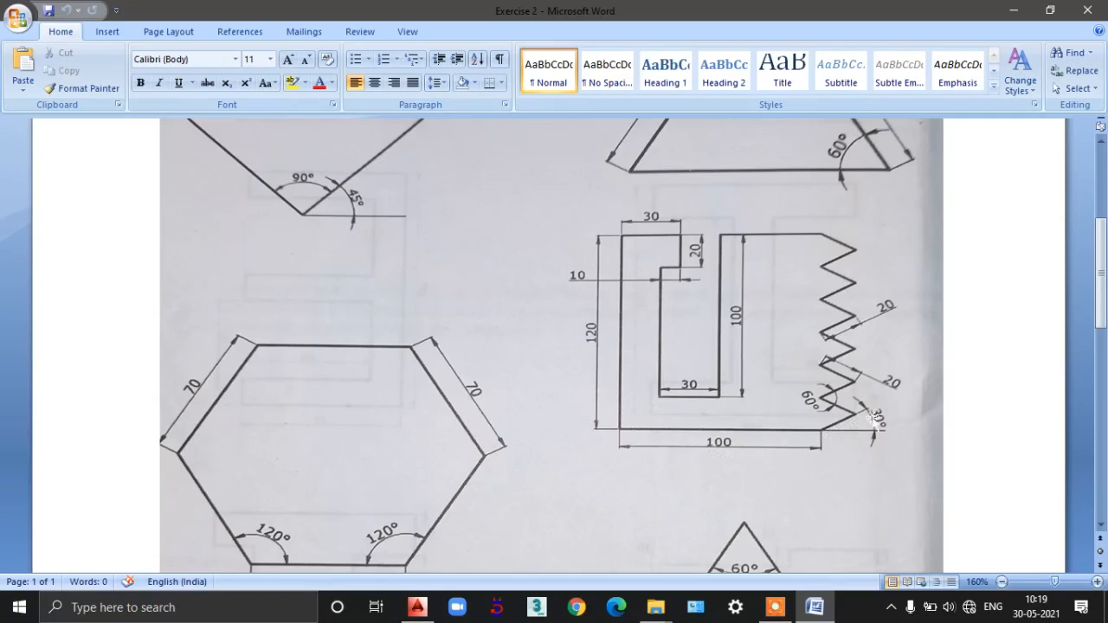
{"action": "left_click", "coordinate": [815, 607]}
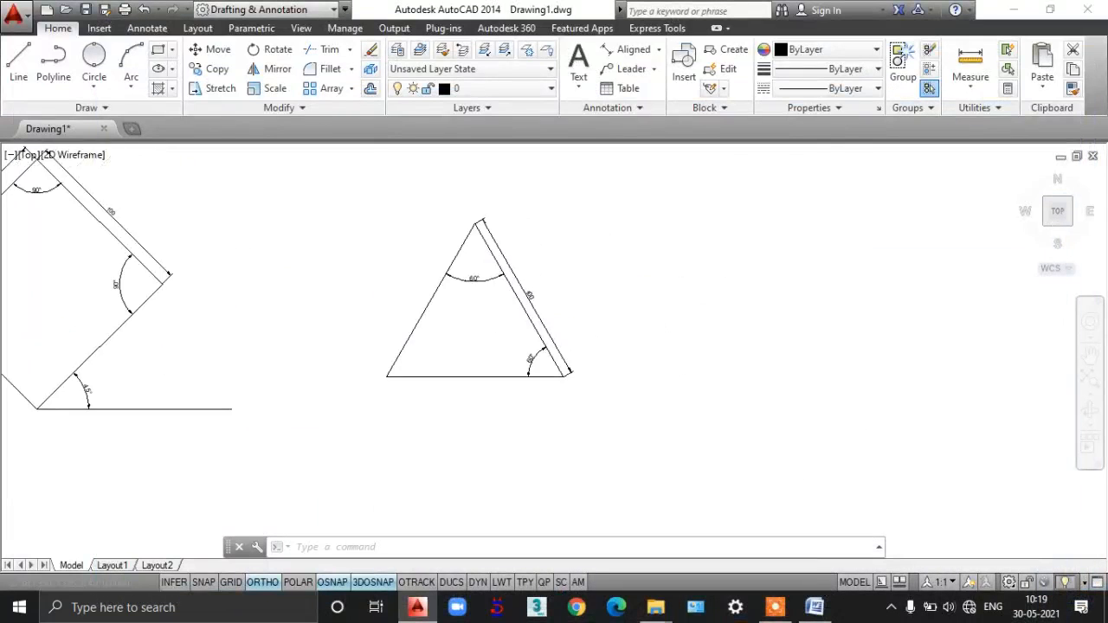
{"action": "type", "text": "l"}
{"action": "key", "text": "Return"}
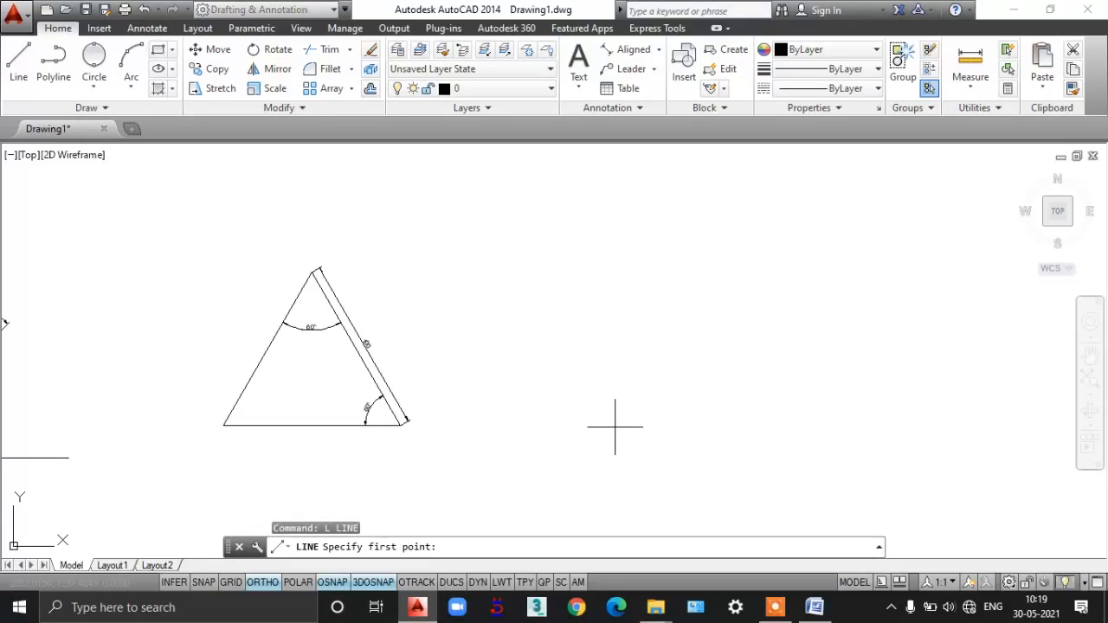
{"action": "left_click", "coordinate": [614, 419]}
{"action": "type", "text": "100"}
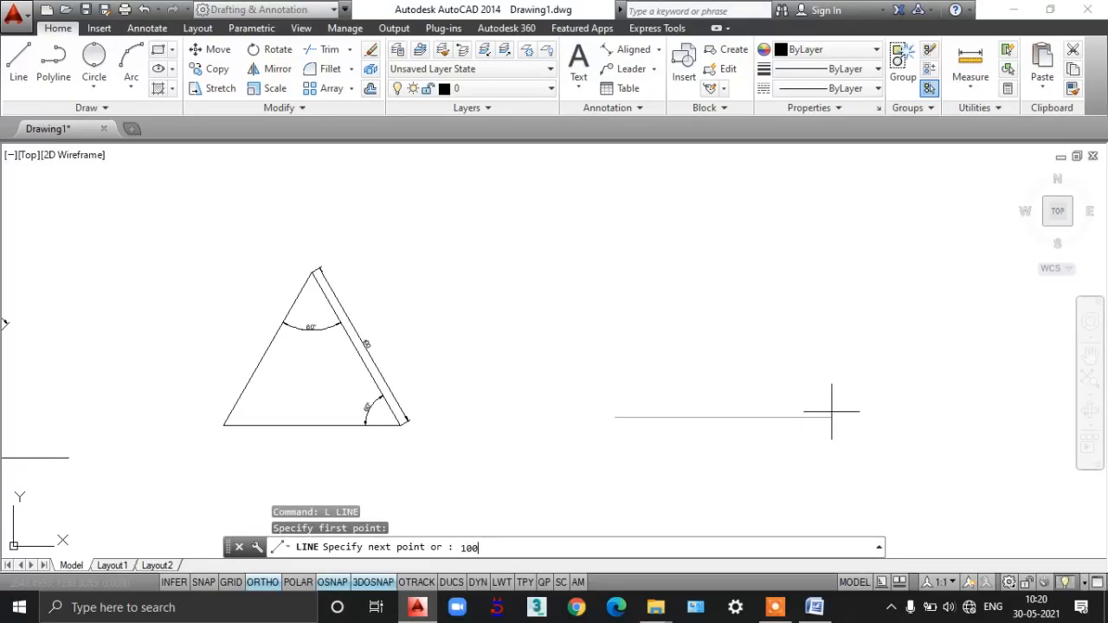
{"action": "key", "text": "Return"}
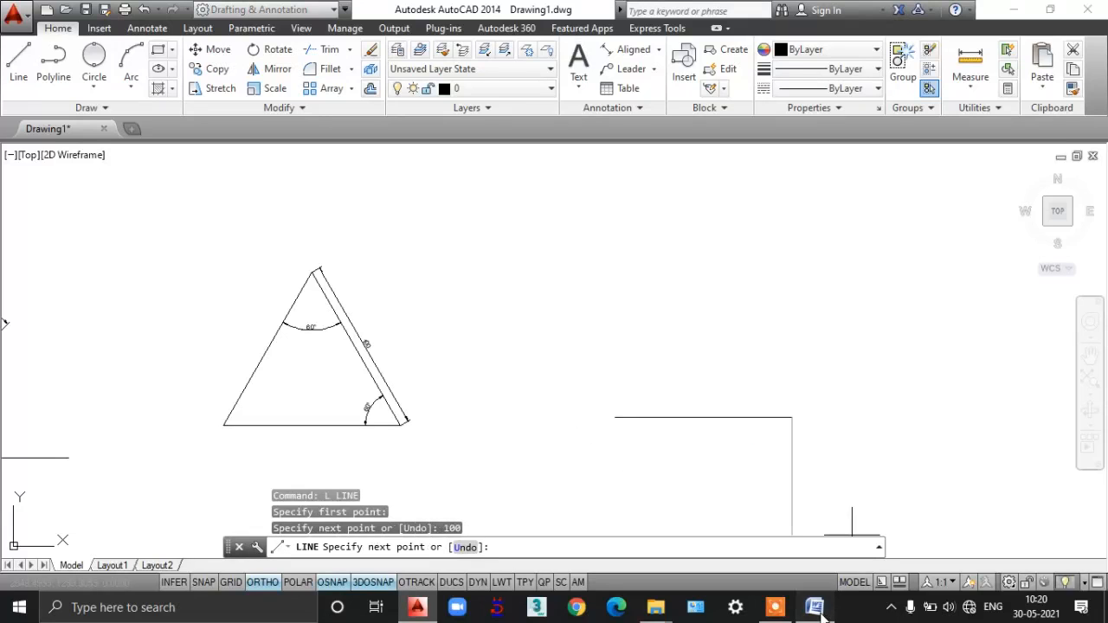
{"action": "left_click", "coordinate": [814, 608]}
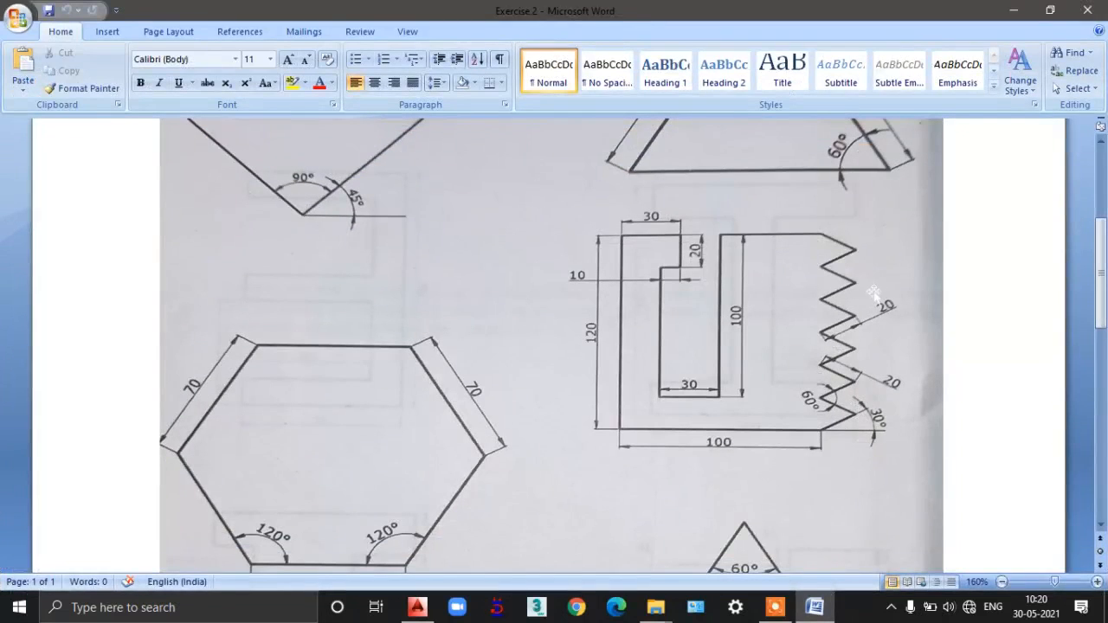
{"action": "left_click", "coordinate": [817, 608]}
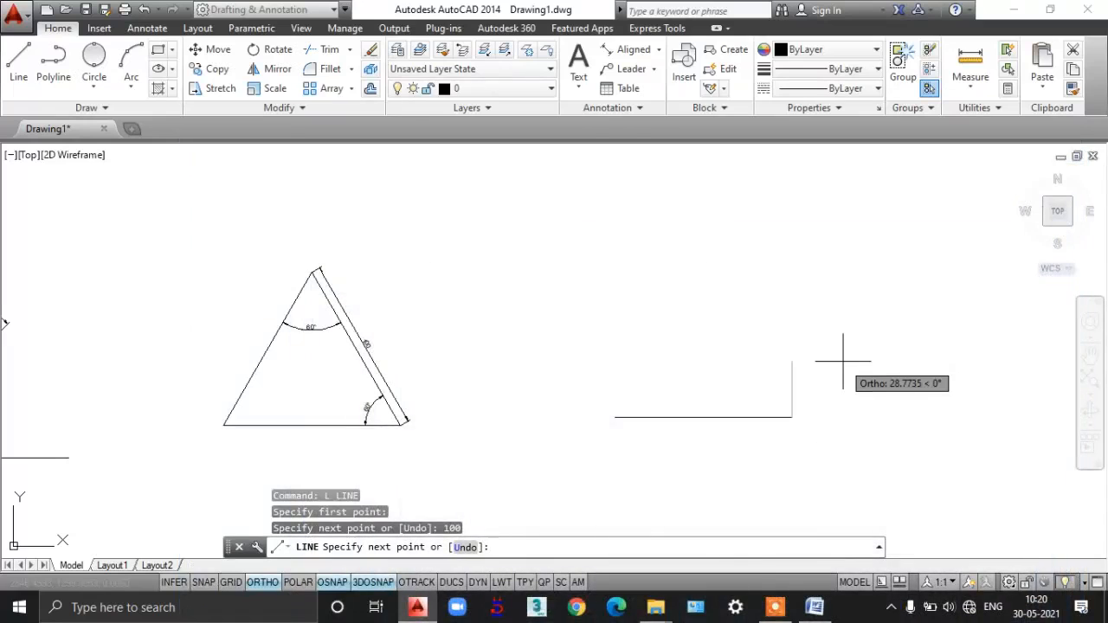
{"action": "type", "text": "@20"}
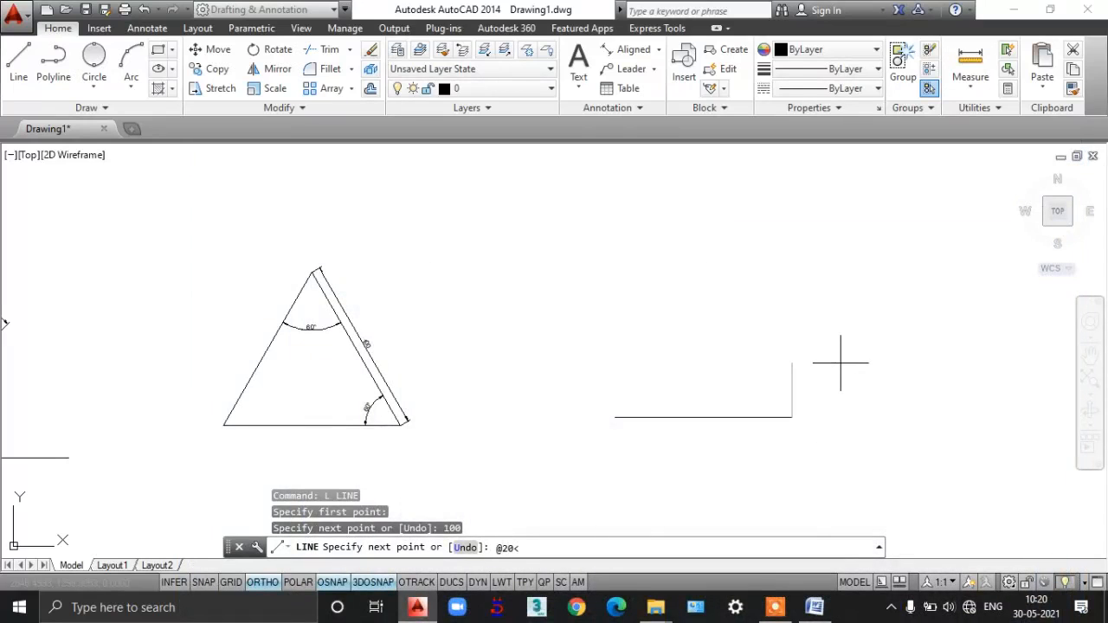
{"action": "type", "text": "<30"}
{"action": "key", "text": "Return"}
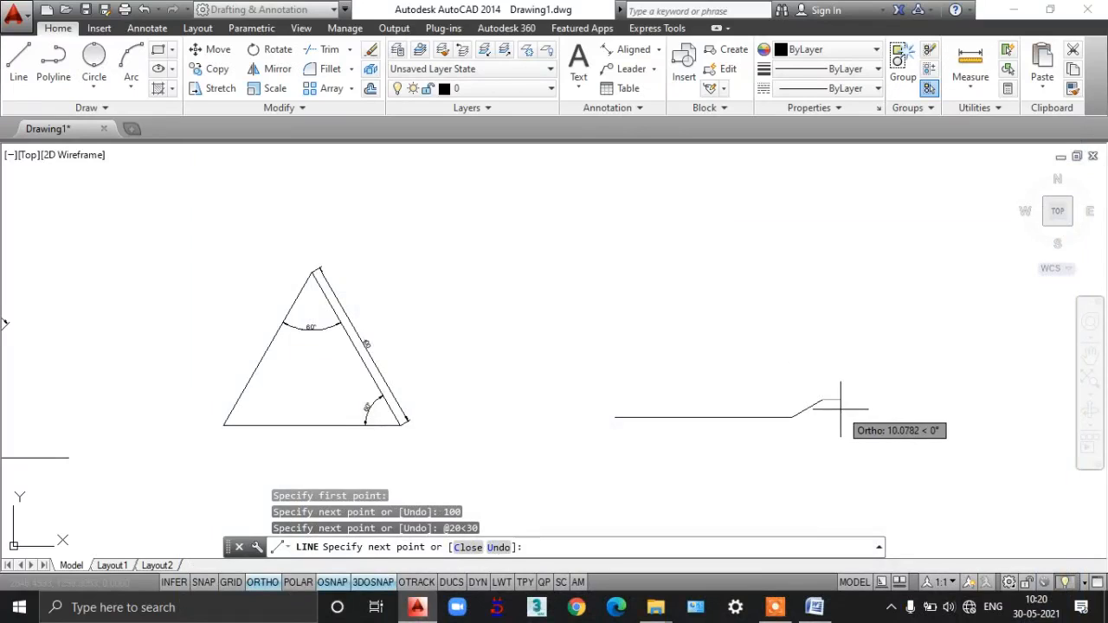
{"action": "left_click", "coordinate": [814, 607]}
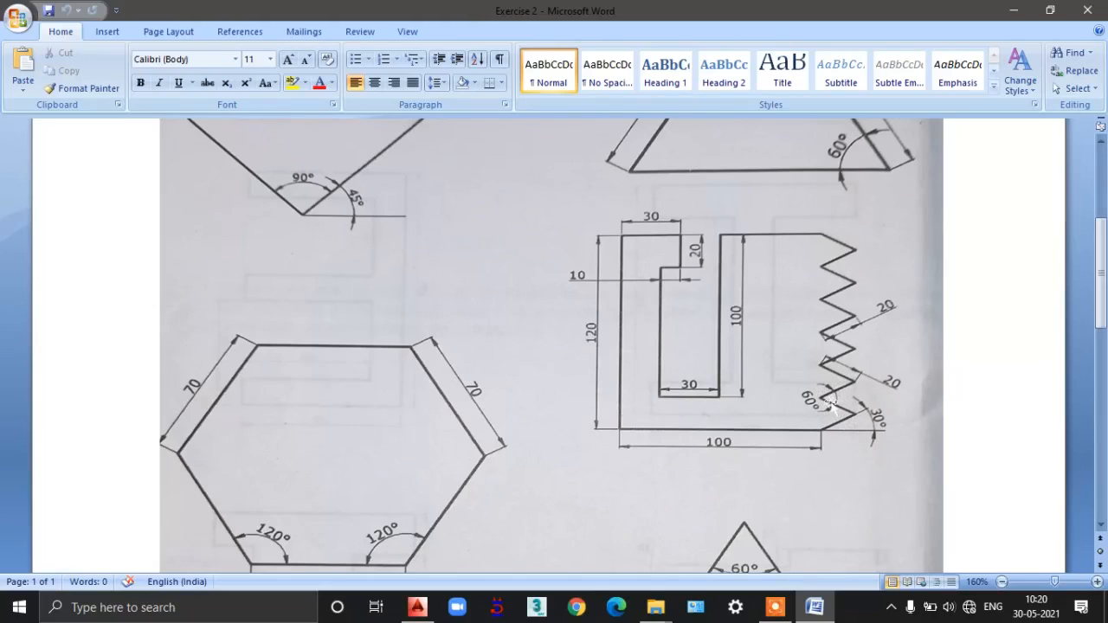
{"action": "key", "text": "alt+Tab"}
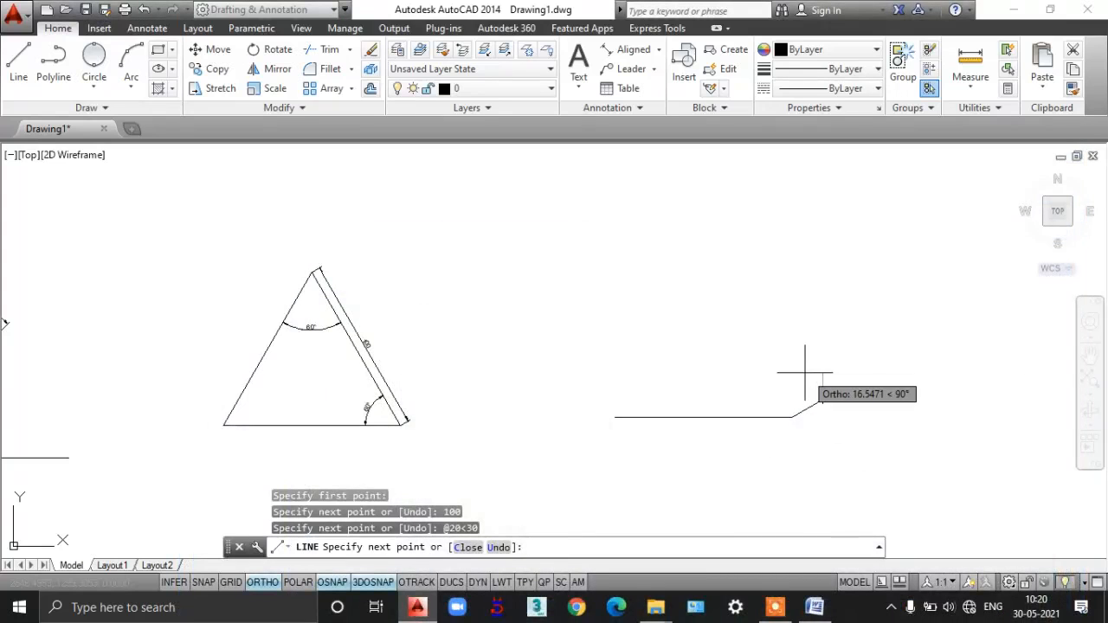
{"action": "type", "text": "@"}
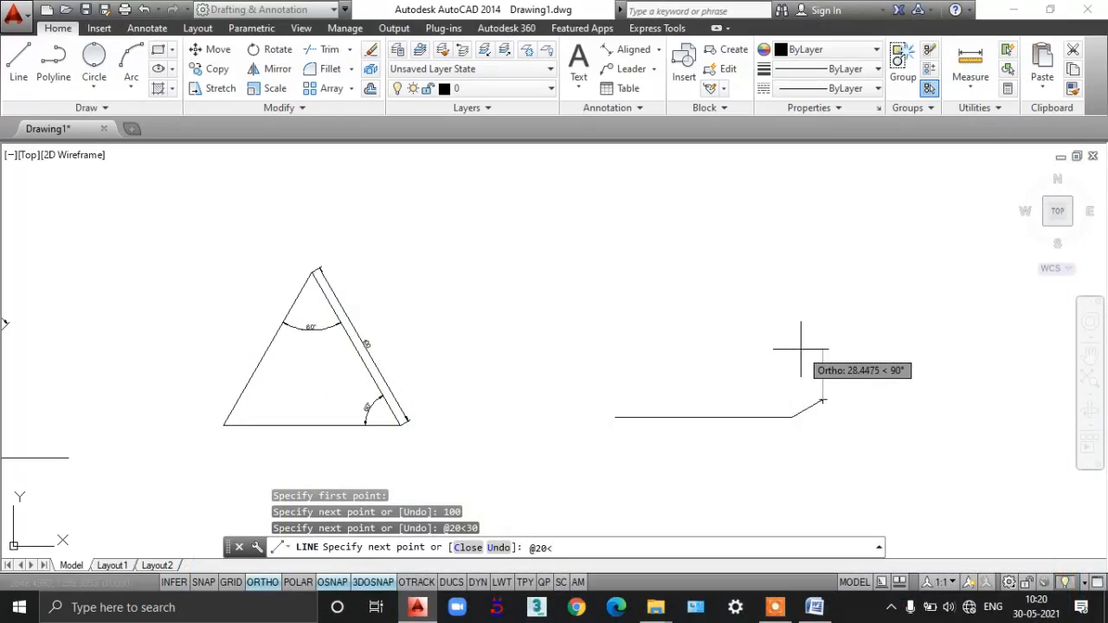
{"action": "type", "text": "20<"}
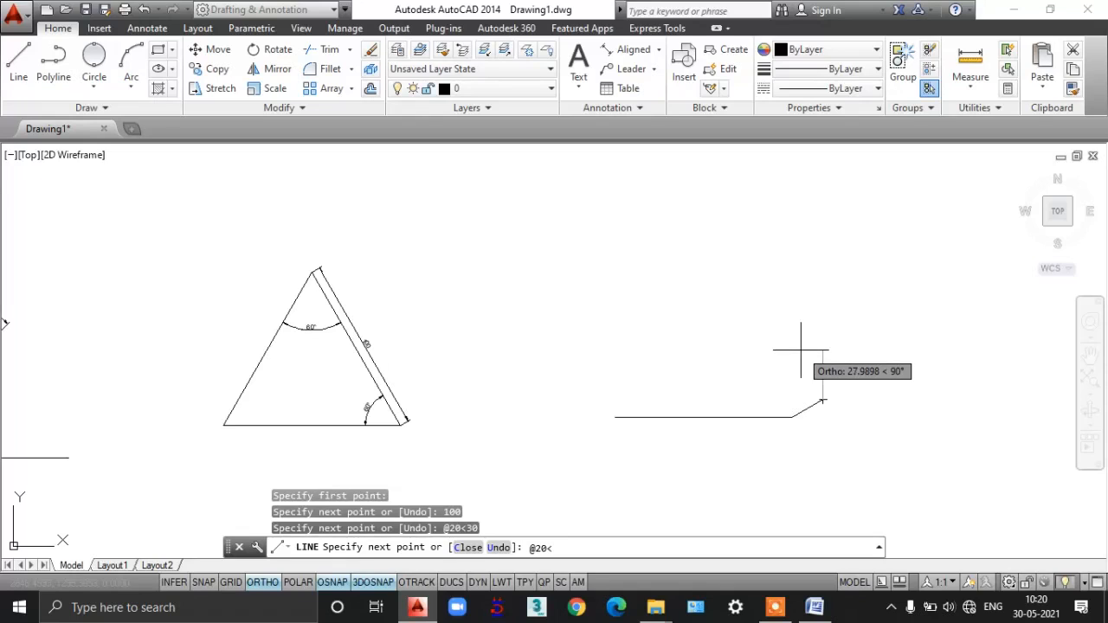
{"action": "type", "text": "150"}
{"action": "key", "text": "Return"}
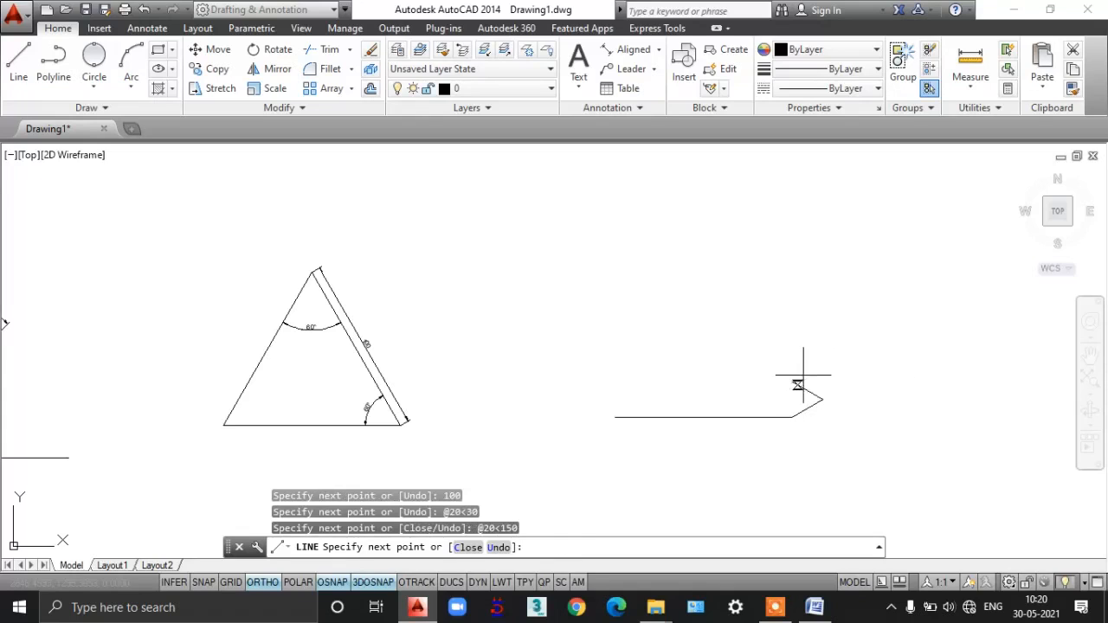
{"action": "type", "text": "@20"}
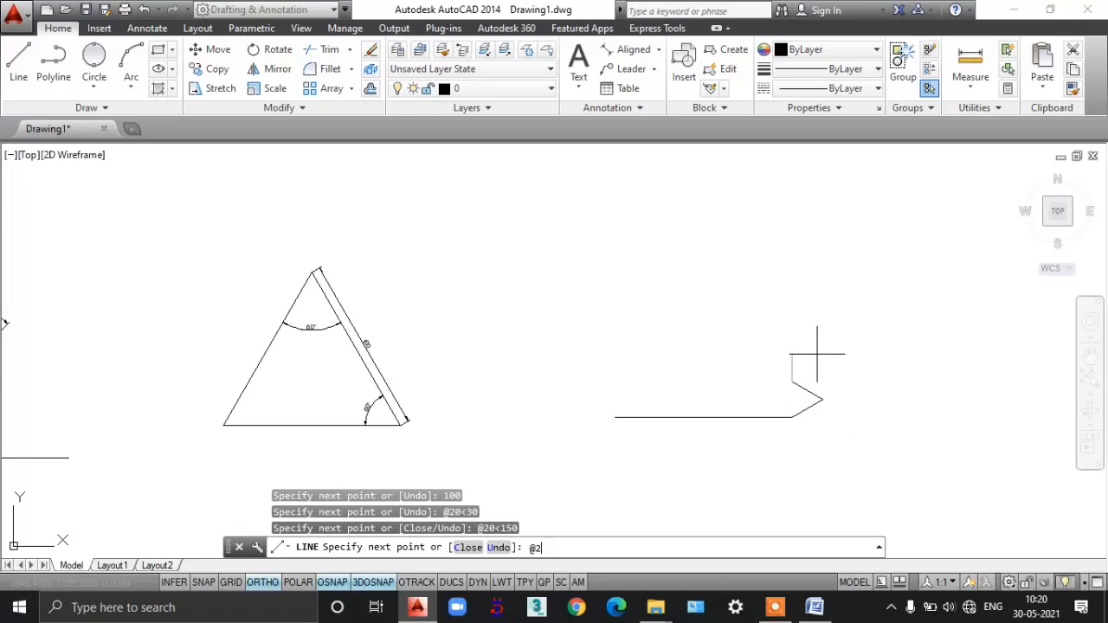
{"action": "type", "text": "<"}
{"action": "key", "text": "BackSpace"}
{"action": "type", "text": "<30"}
{"action": "key", "text": "Return"}
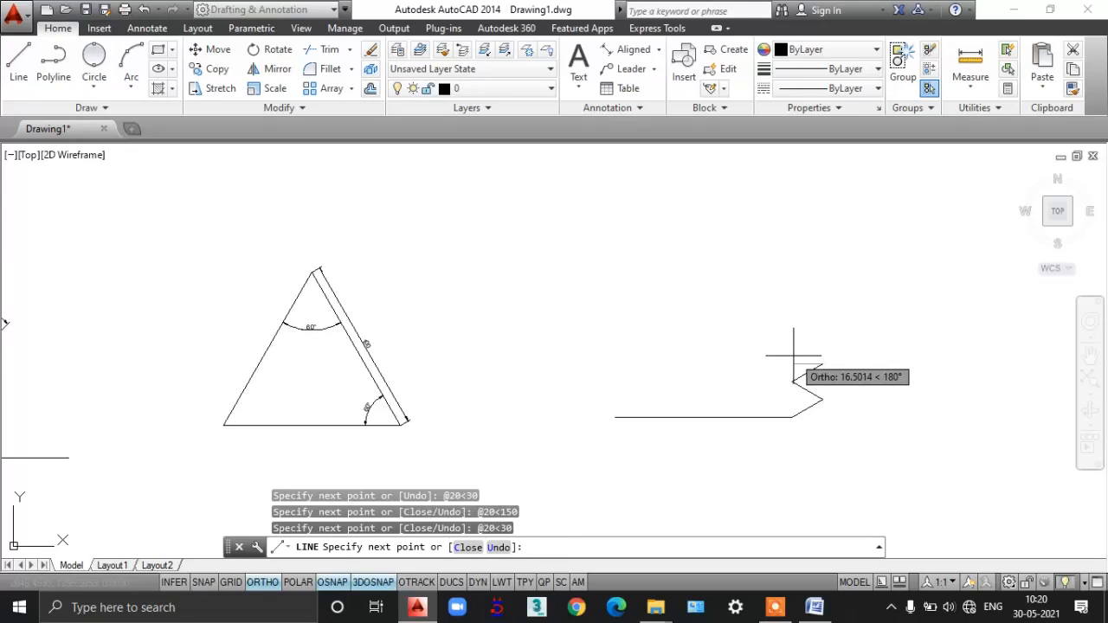
{"action": "type", "text": "@20"}
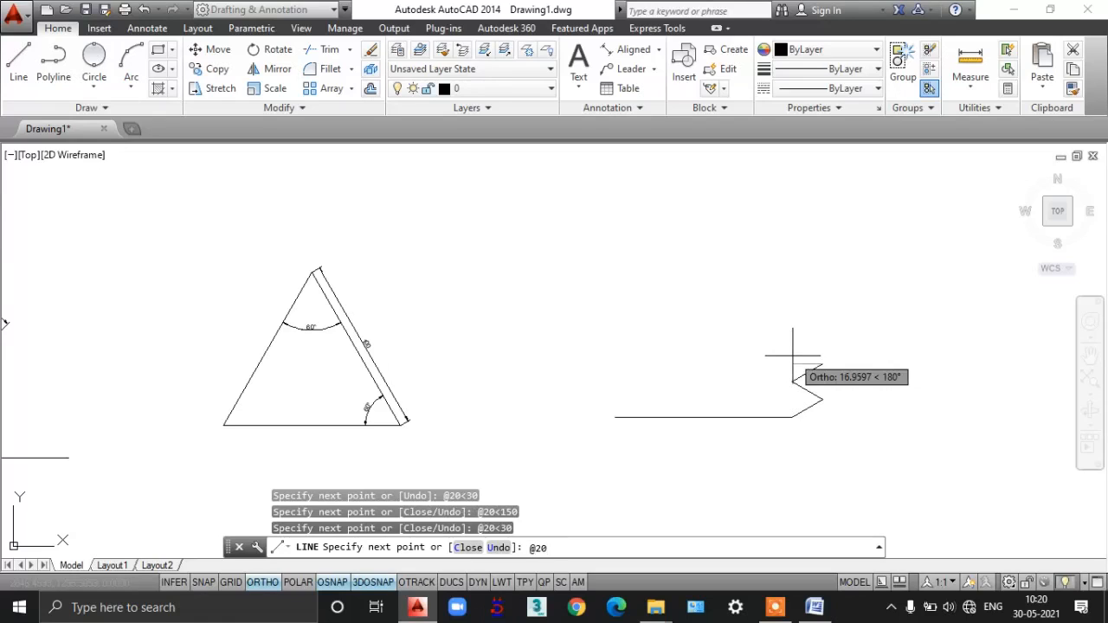
{"action": "type", "text": "<150"}
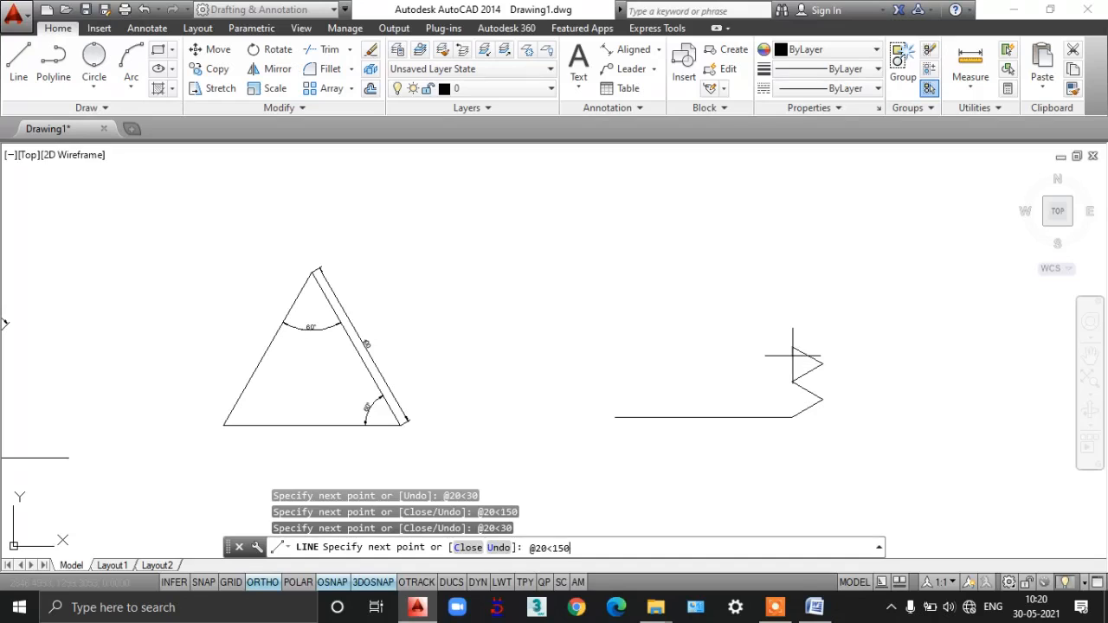
{"action": "key", "text": "Return"}
{"action": "type", "text": "@"}
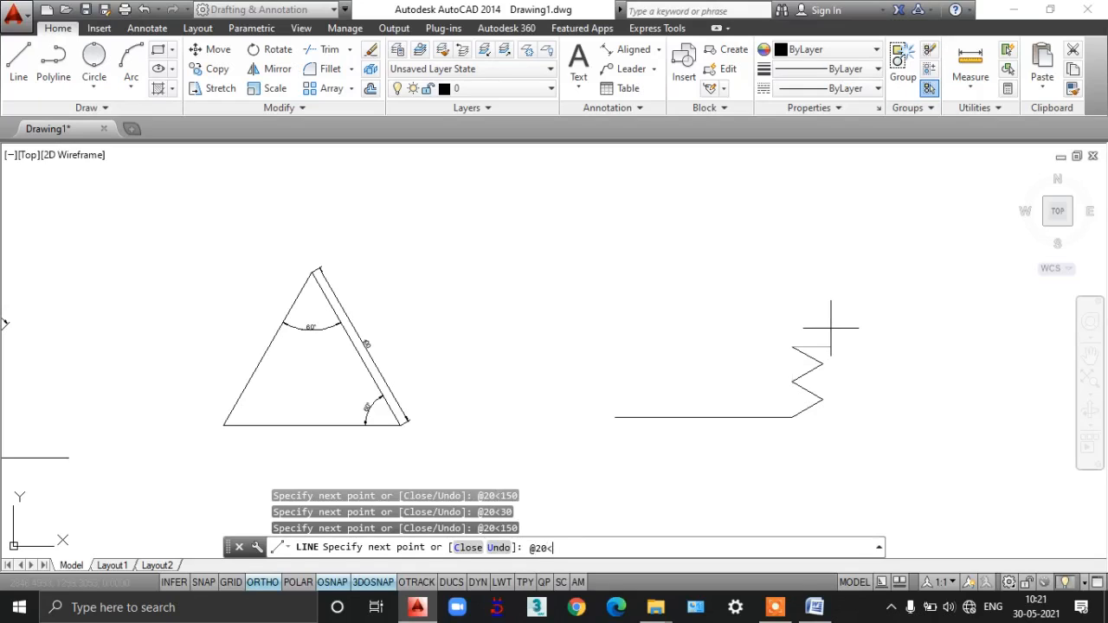
{"action": "type", "text": "20<"}
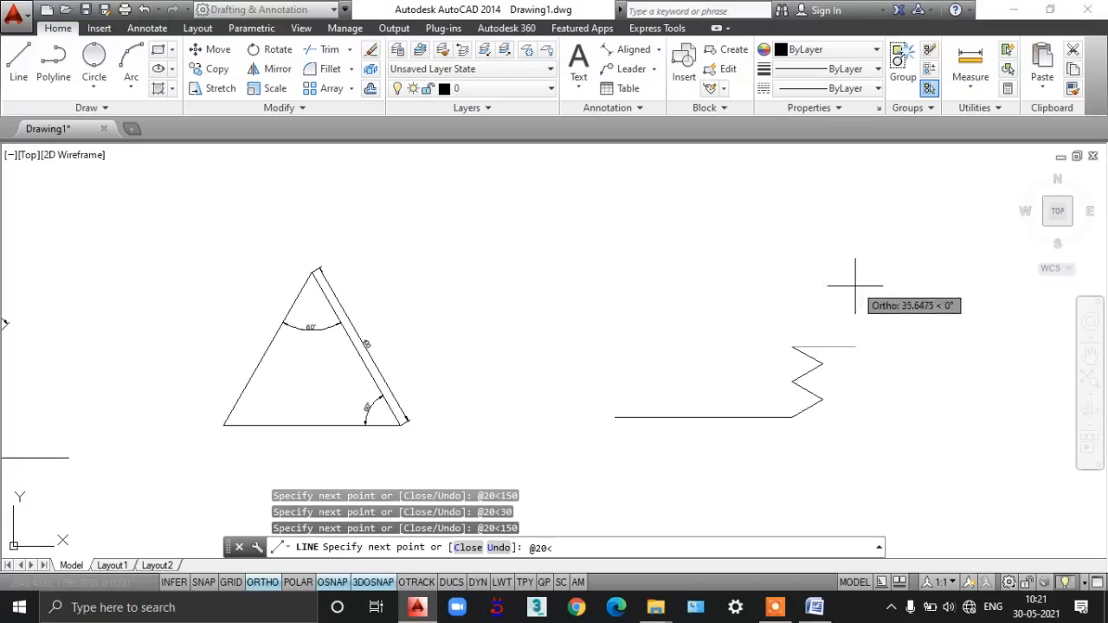
{"action": "type", "text": "30"}
{"action": "key", "text": "Return"}
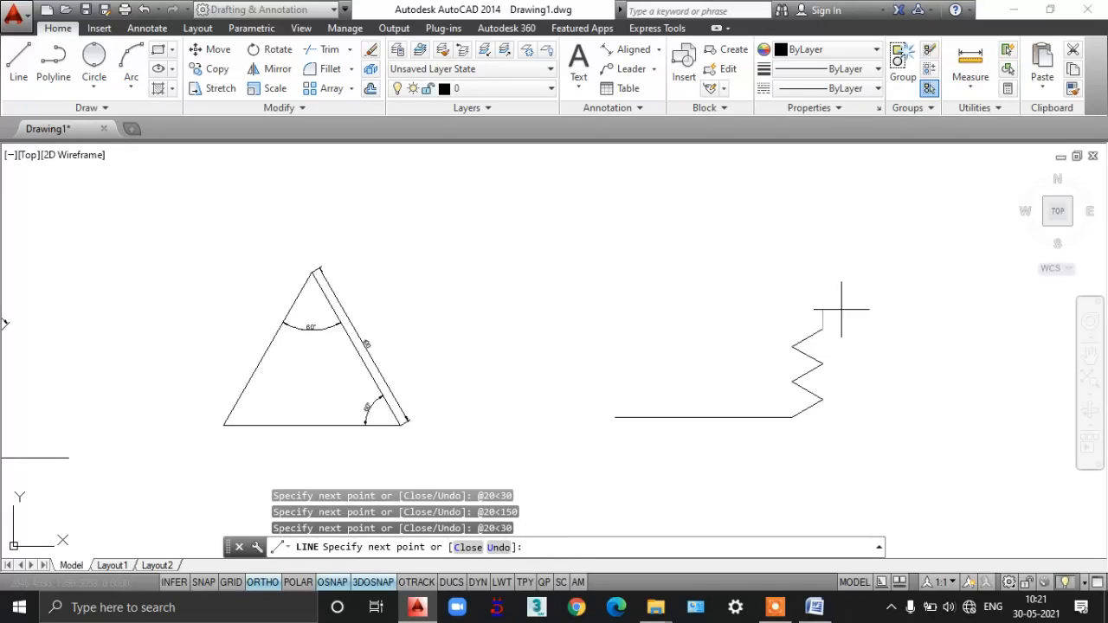
{"action": "left_click", "coordinate": [813, 607]}
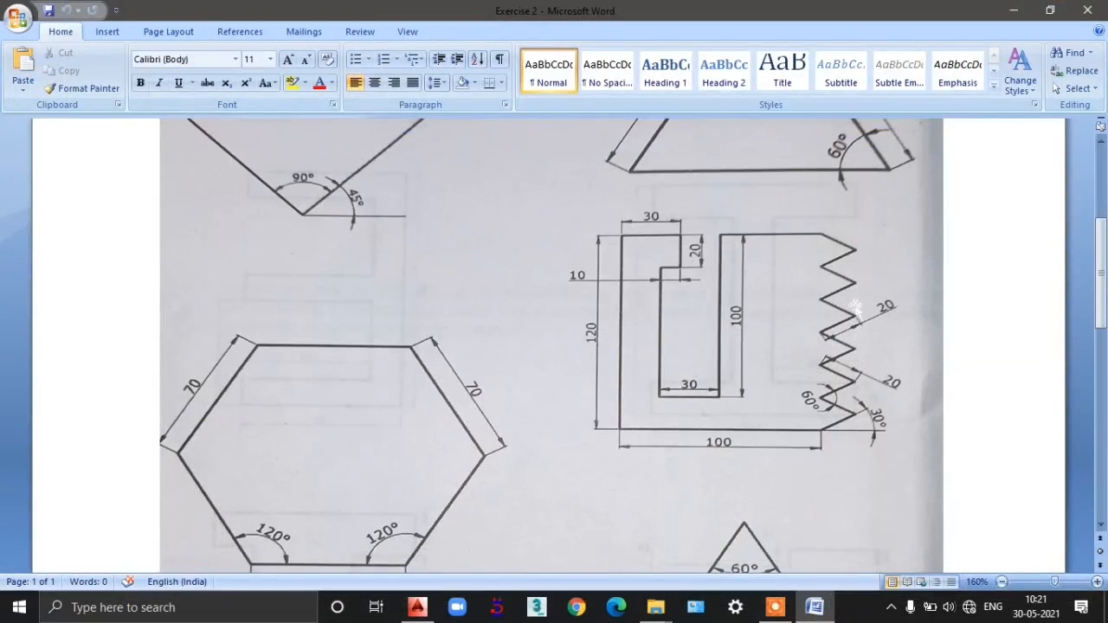
{"action": "left_click", "coordinate": [814, 607]}
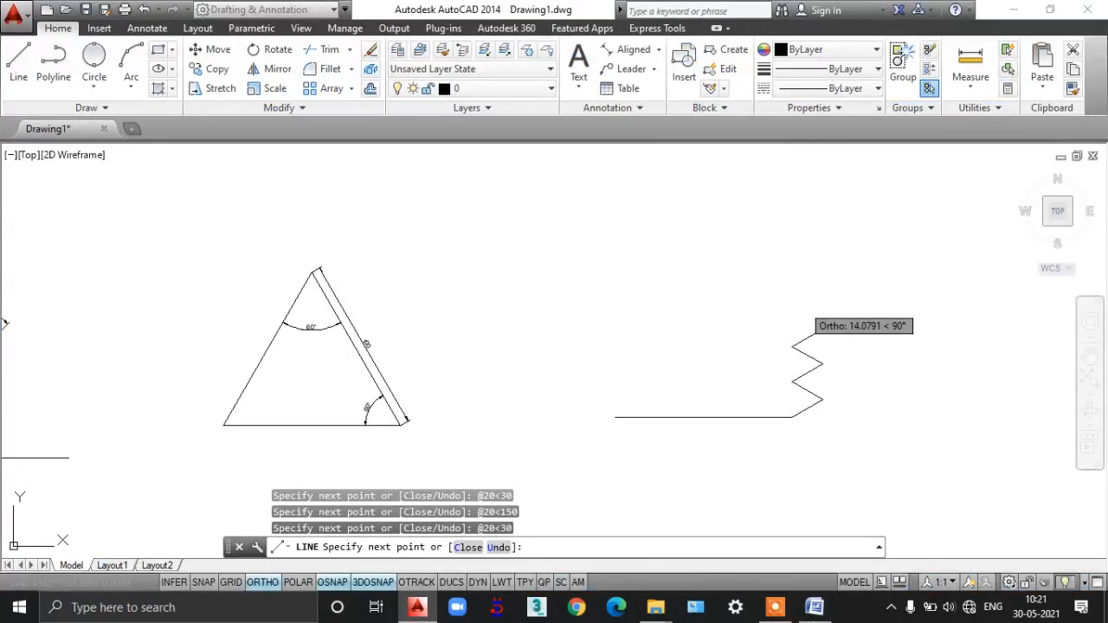
{"action": "middle_click_drag", "start_coordinate": [807, 305], "coordinate": [745, 339]}
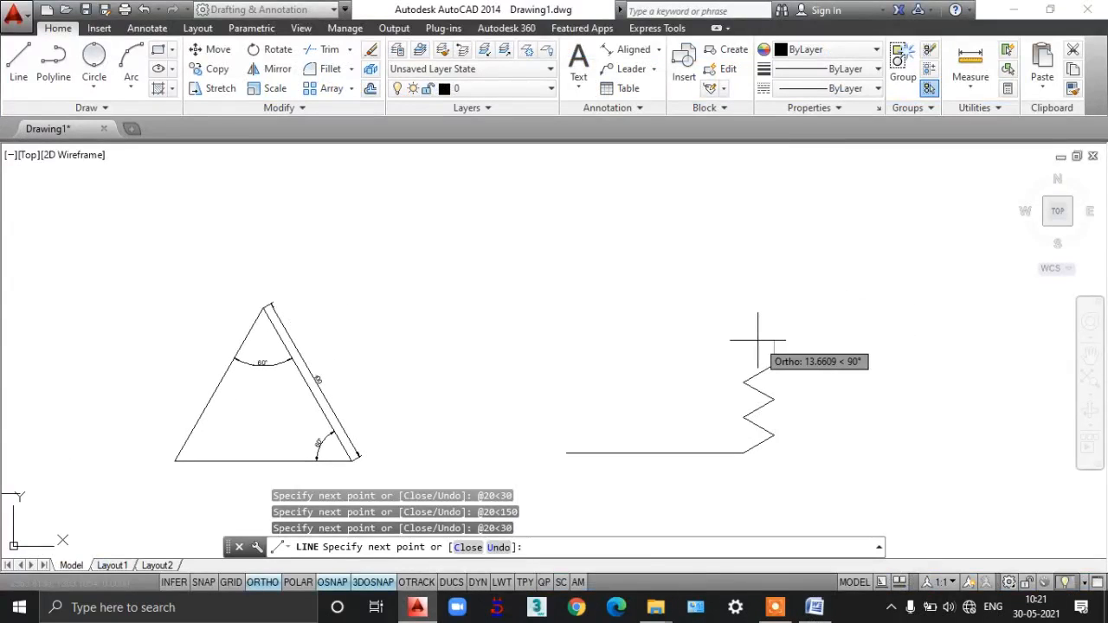
{"action": "type", "text": "@20<"}
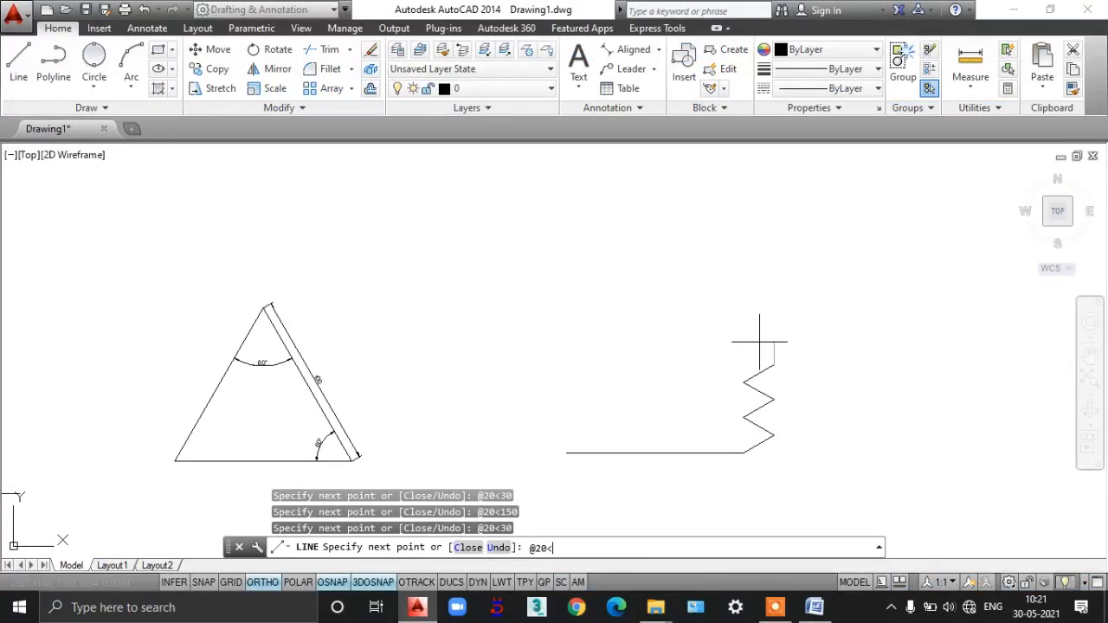
{"action": "type", "text": "150"}
{"action": "key", "text": "Return"}
{"action": "type", "text": "@20<30"}
{"action": "key", "text": "Return"}
{"action": "type", "text": "@20<150"}
{"action": "key", "text": "Return"}
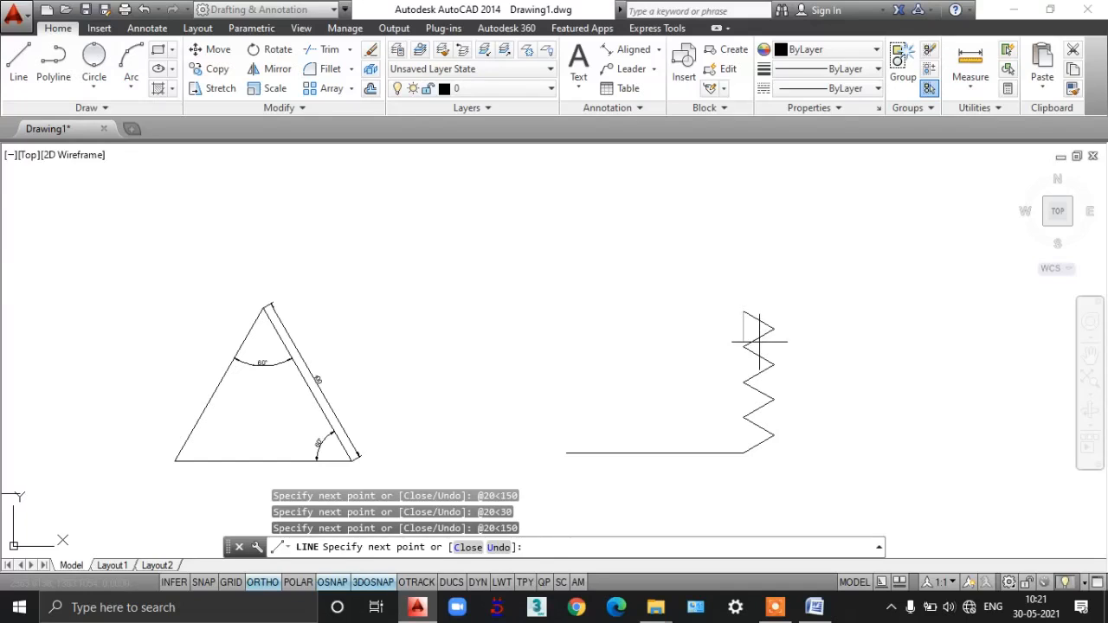
{"action": "type", "text": "@20<30"}
{"action": "key", "text": "Return"}
{"action": "type", "text": "@20<"}
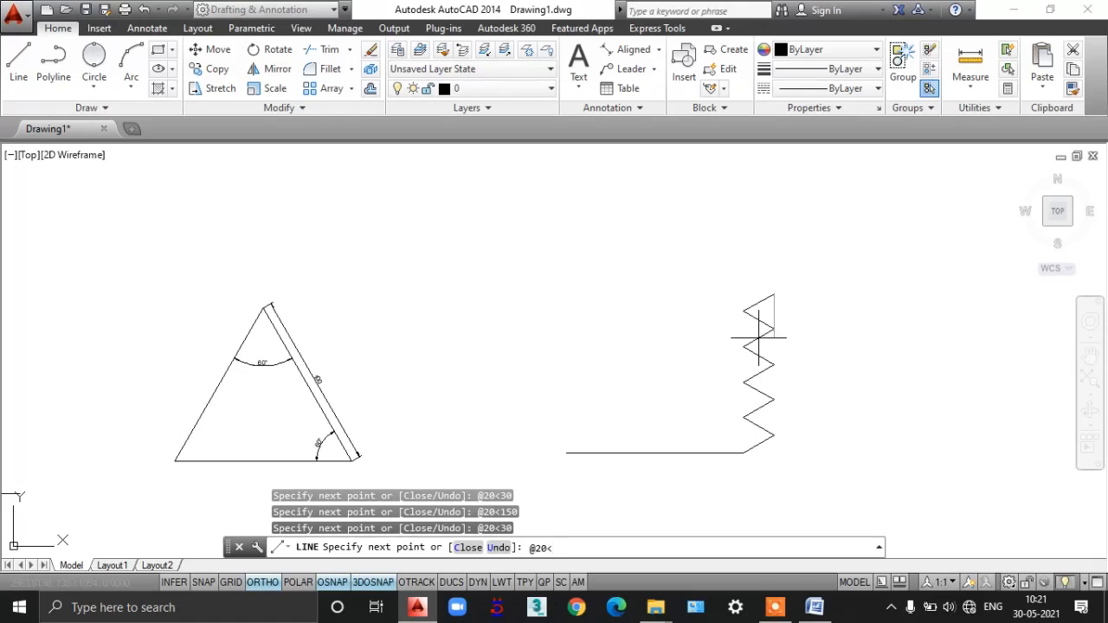
{"action": "type", "text": "150"}
{"action": "key", "text": "Return"}
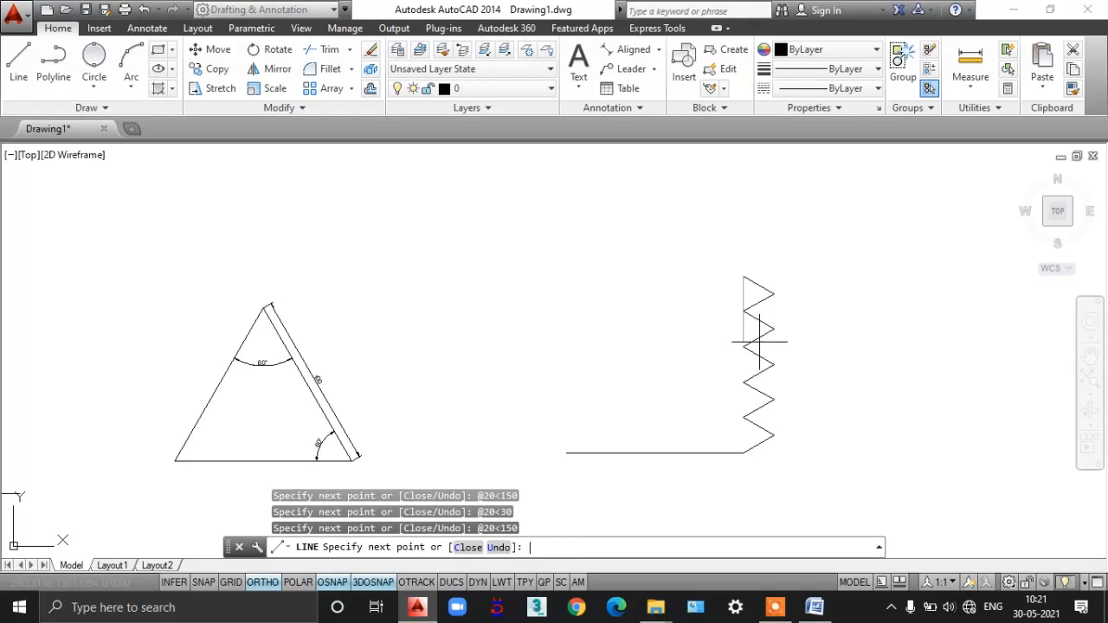
{"action": "type", "text": "@20<30"}
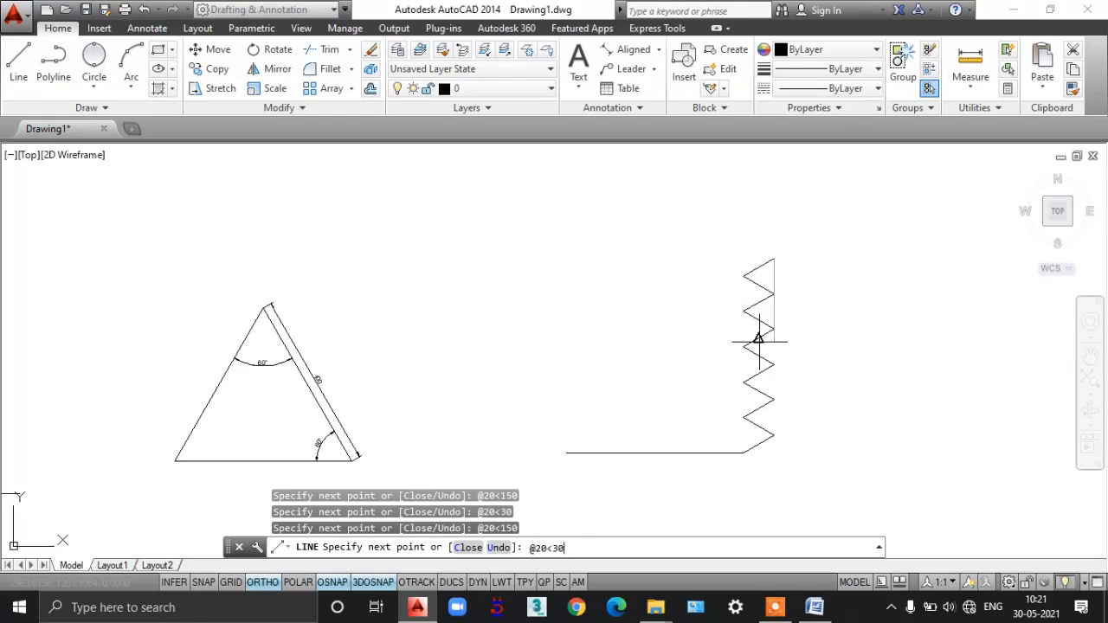
{"action": "key", "text": "Return"}
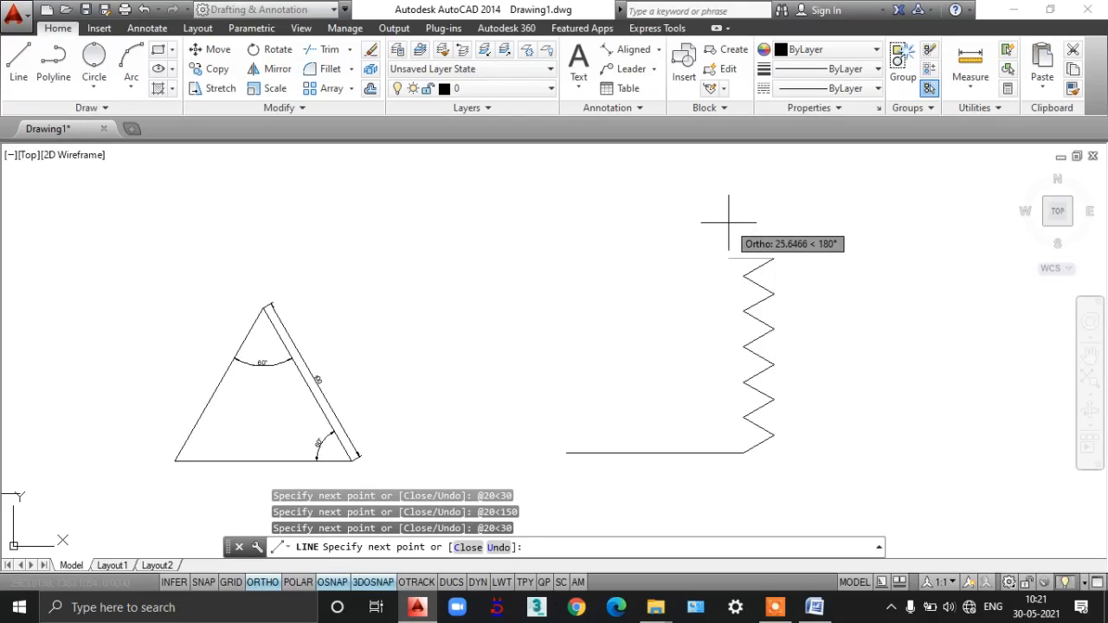
{"action": "type", "text": "@20<"}
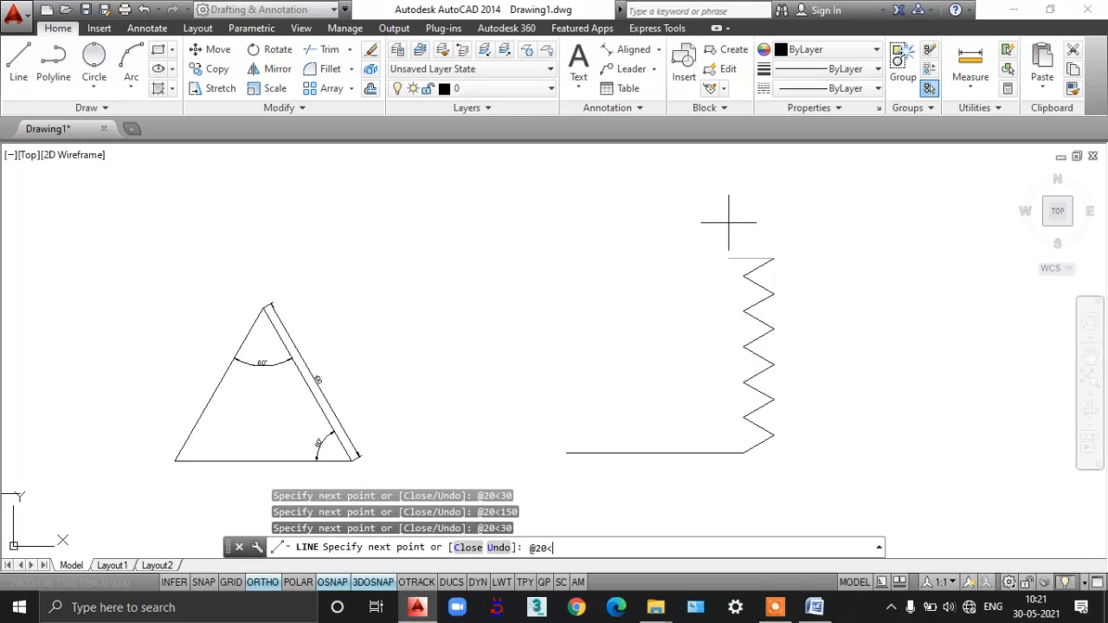
{"action": "type", "text": "150"}
{"action": "key", "text": "Return"}
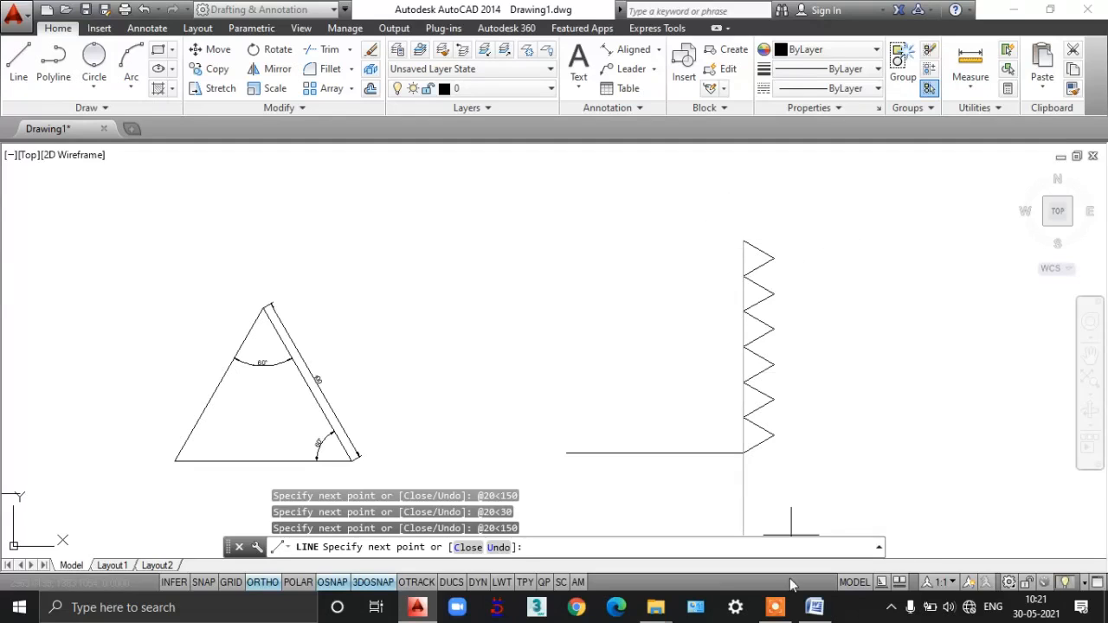
- Consult the figure's widths on the Word sheet, and draw a 40-unit horizontal line leftward from the top of the teeth
{"action": "left_click", "coordinate": [812, 607]}
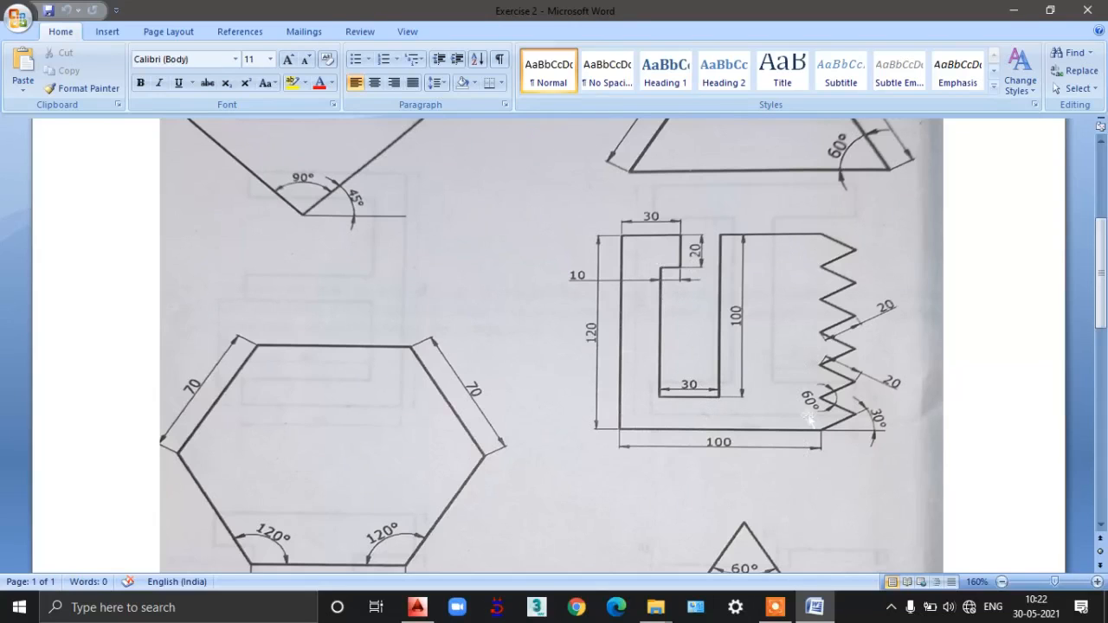
{"action": "left_click", "coordinate": [807, 614]}
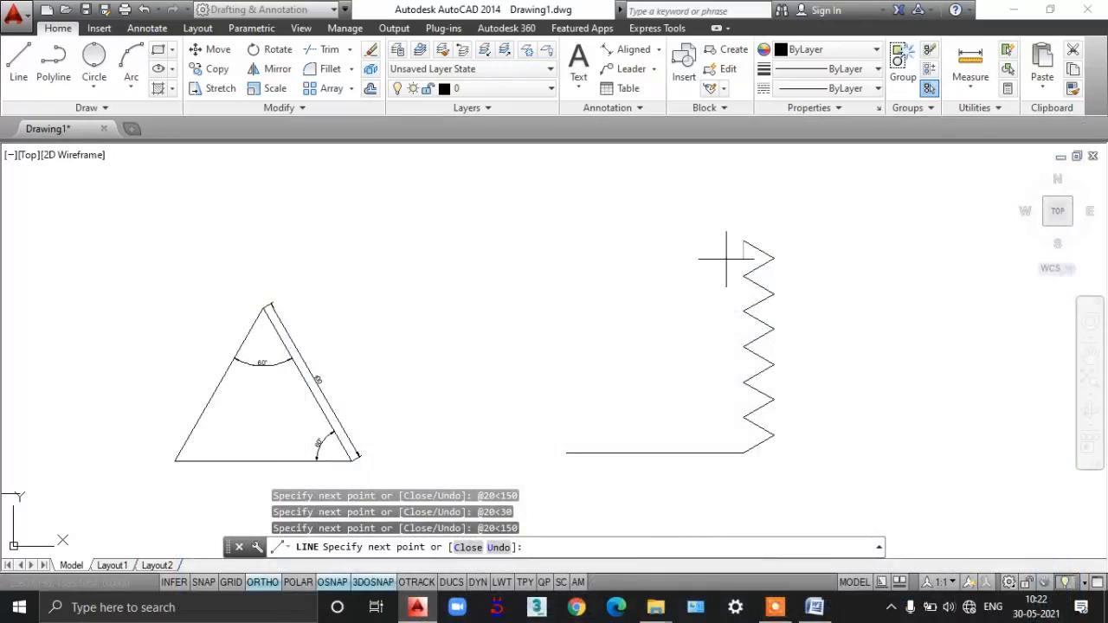
{"action": "type", "text": "40"}
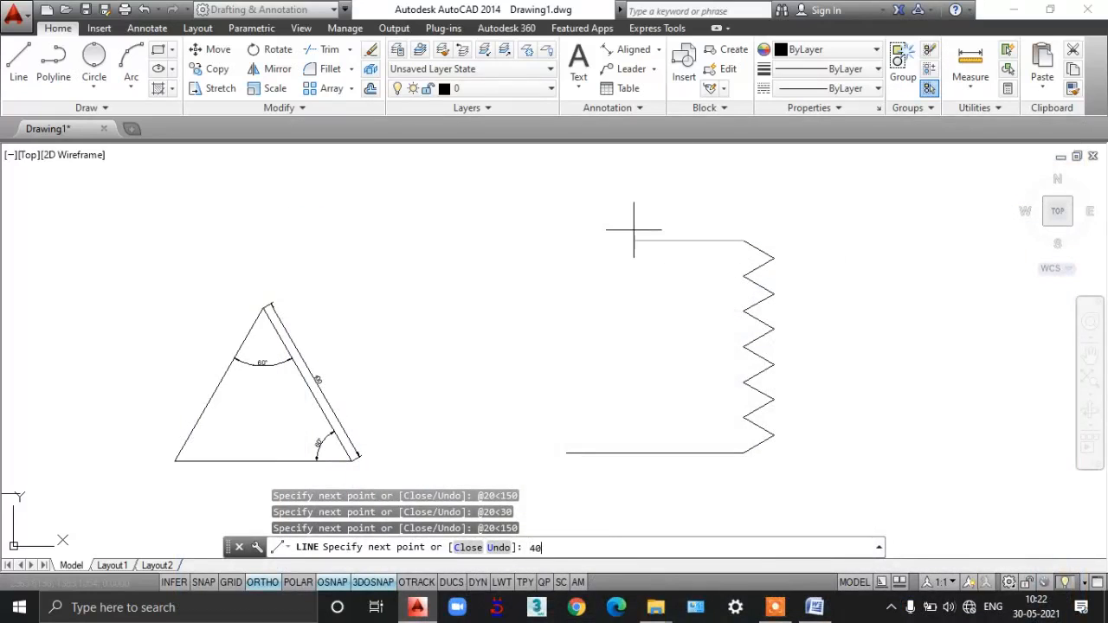
{"action": "key", "text": "Return"}
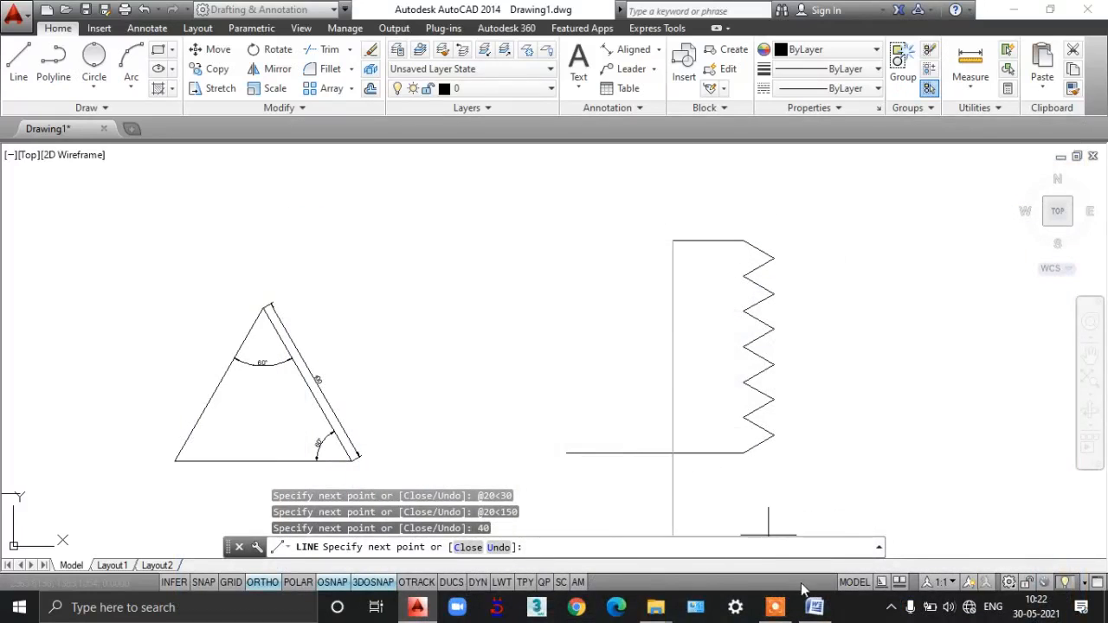
- Check the slot on the Word sheet, and draw its right side 100 units downward and its bottom 30 units leftward
{"action": "left_click", "coordinate": [814, 606]}
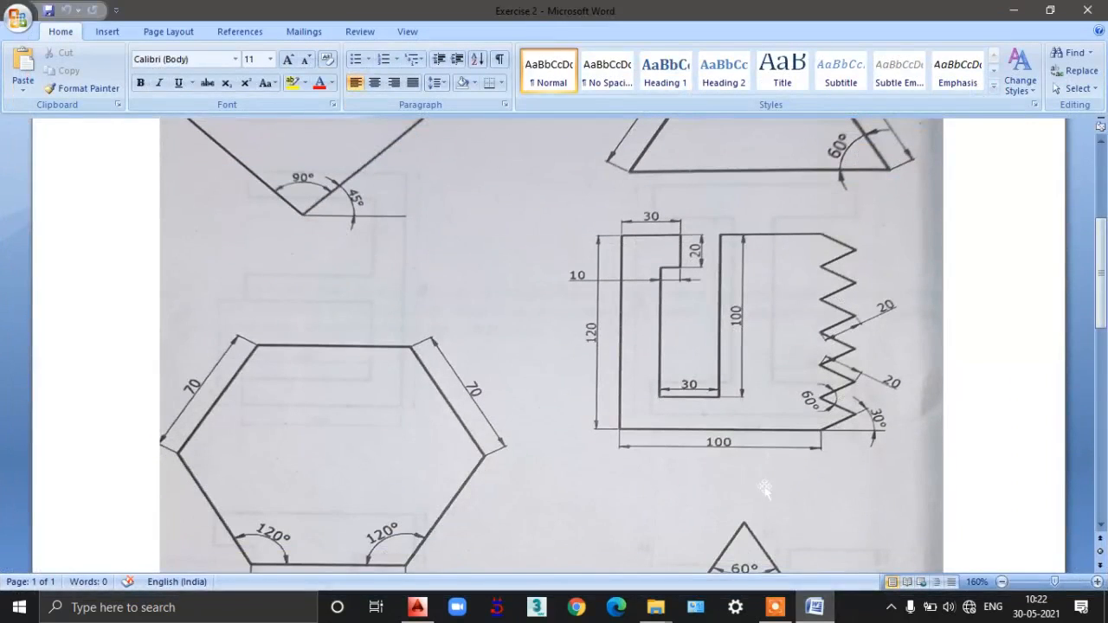
{"action": "left_click", "coordinate": [814, 609]}
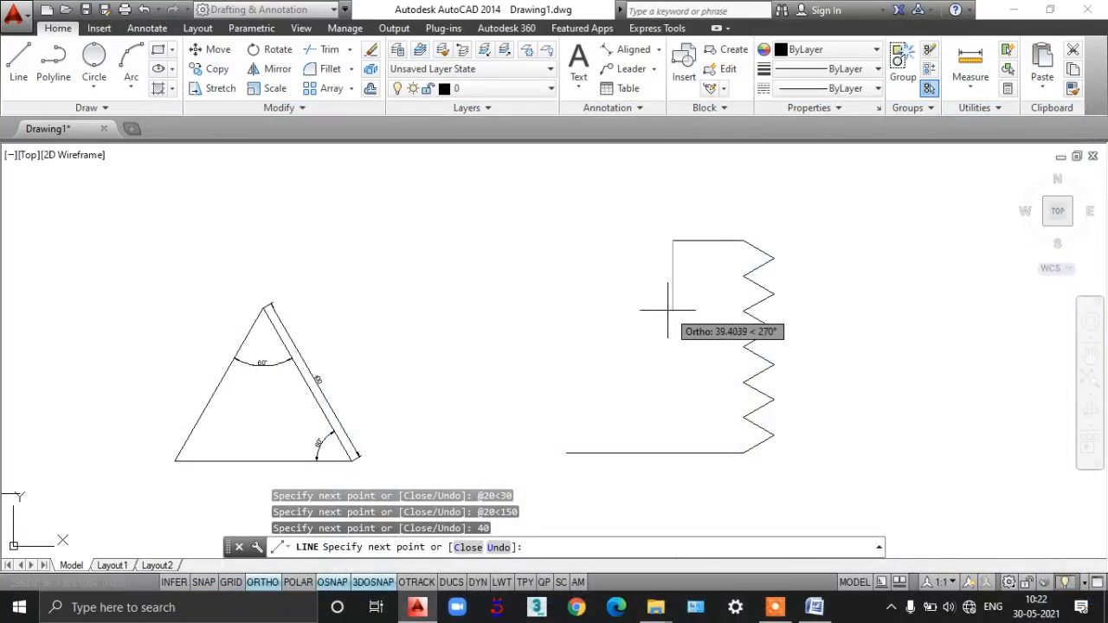
{"action": "type", "text": "100"}
{"action": "key", "text": "Return"}
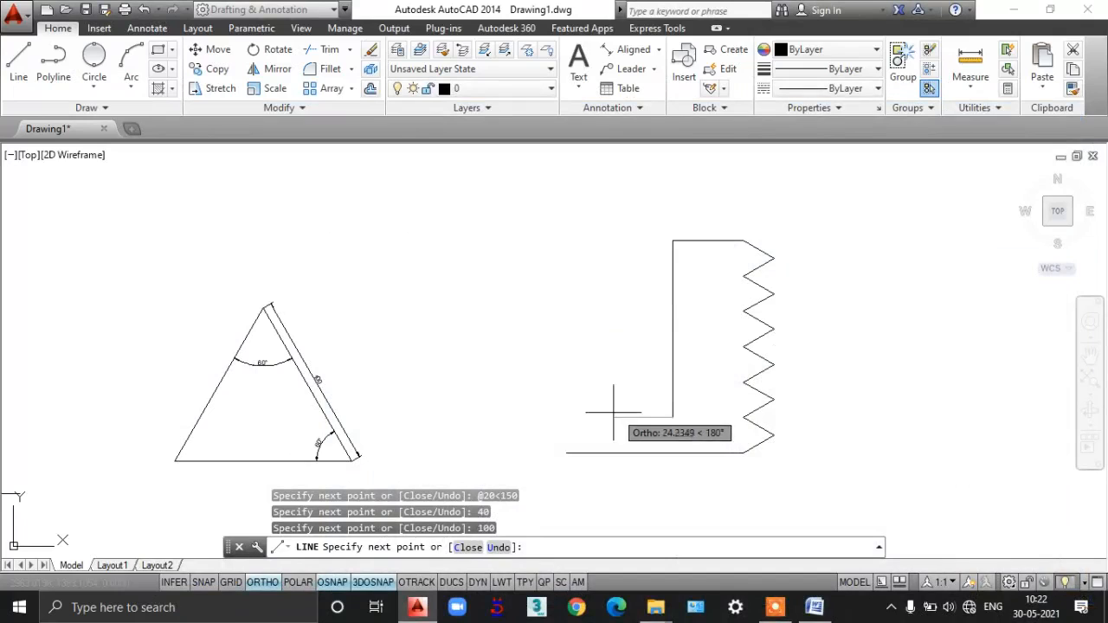
{"action": "type", "text": "30"}
{"action": "key", "text": "Return"}
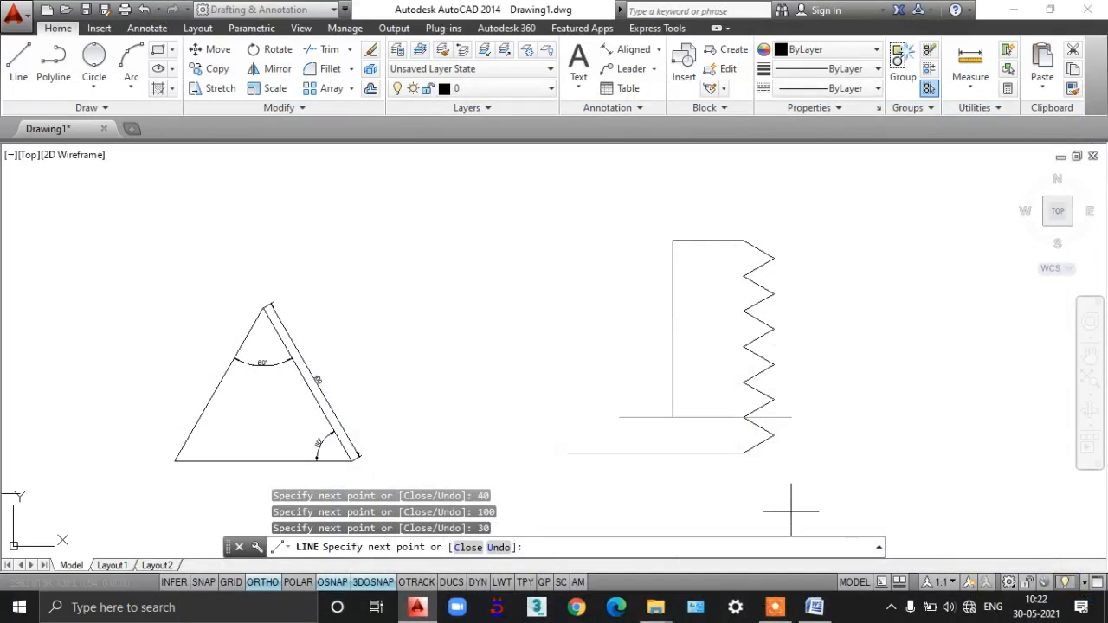
- Check the notch dimensions on the Word sheet, and draw the slot's left side 80 units upward from its bottom-left corner
{"action": "left_click", "coordinate": [818, 609]}
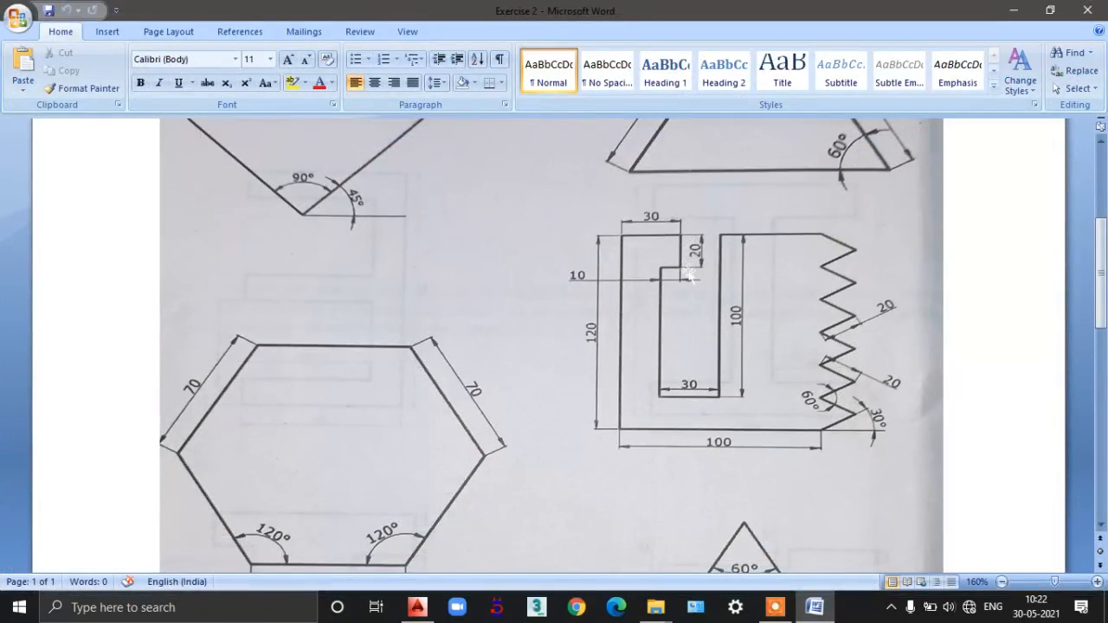
{"action": "mouse_move", "coordinate": [814, 613]}
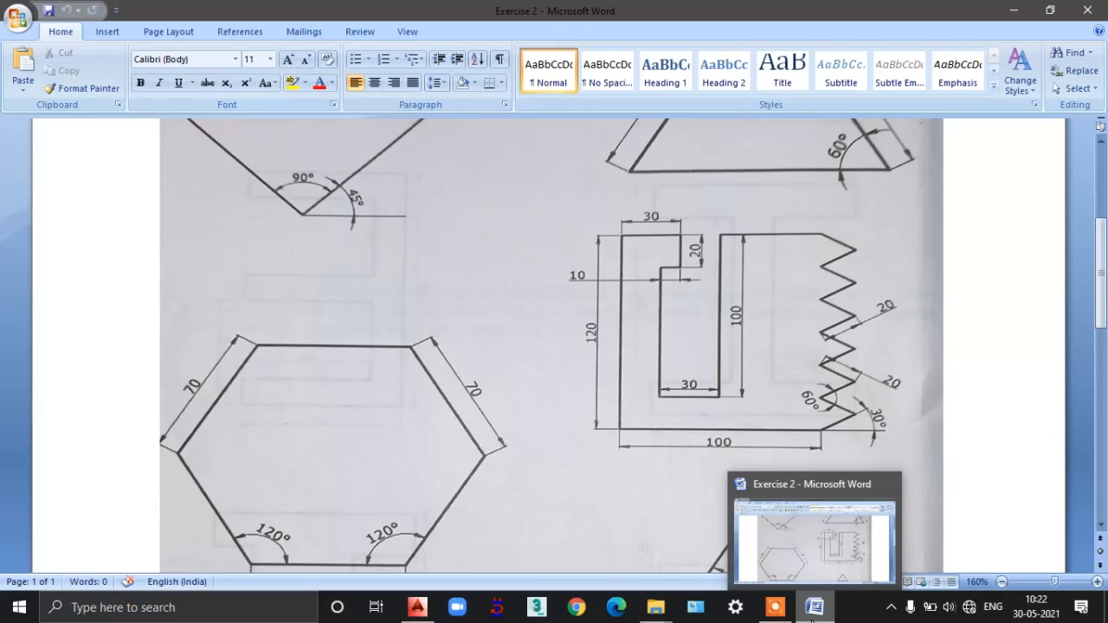
{"action": "left_click", "coordinate": [814, 611]}
{"action": "type", "text": "100"}
{"action": "key", "text": "Return"}
{"action": "type", "text": "30"}
{"action": "key", "text": "Return"}
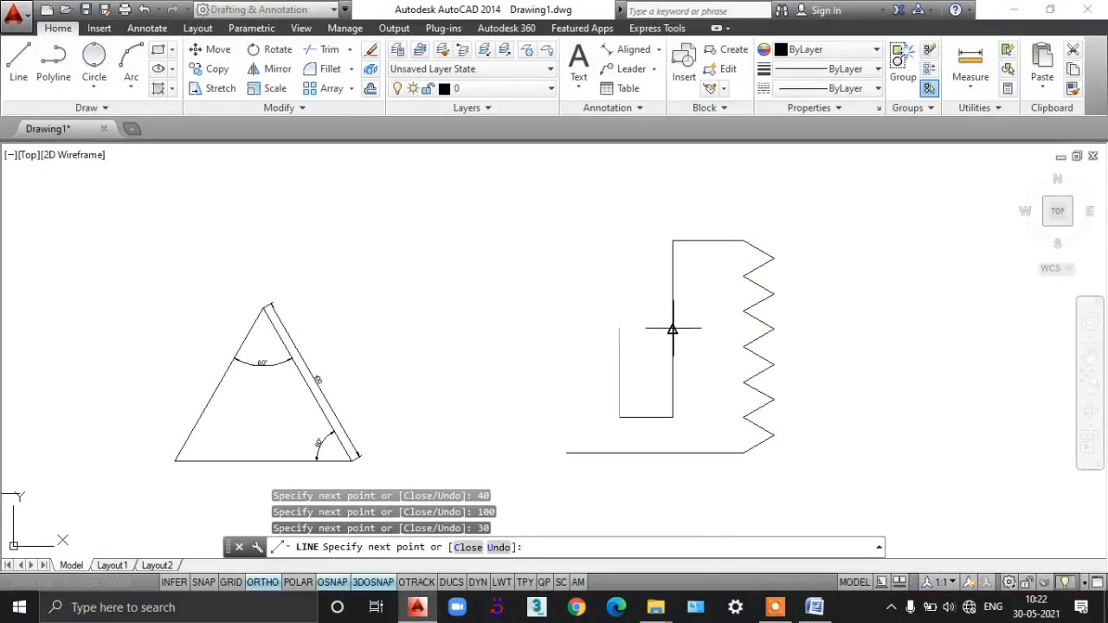
{"action": "type", "text": "80"}
{"action": "key", "text": "Return"}
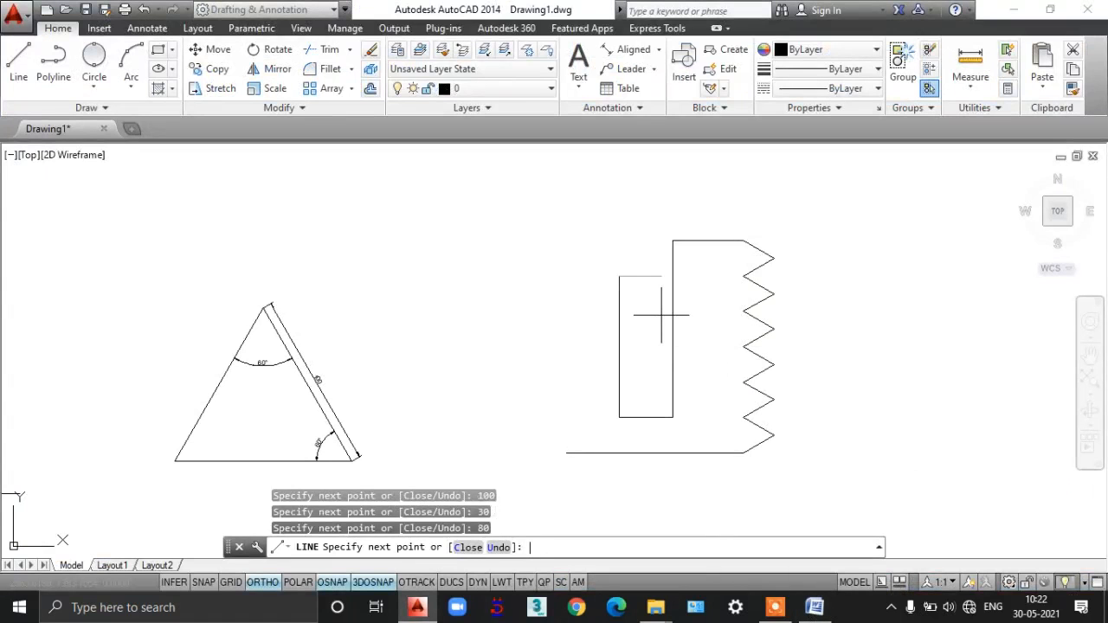
- Check the notch on the Word sheet, and draw its 10-unit ledge rightward from the top of the slot's left side
{"action": "key", "text": "alt+Tab"}
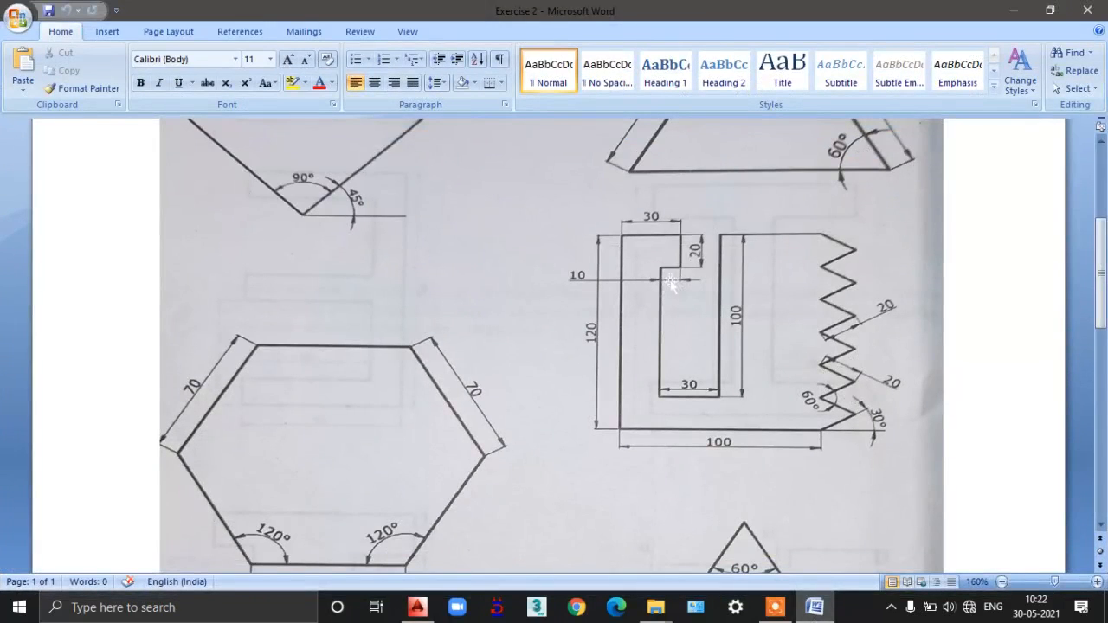
{"action": "left_click", "coordinate": [814, 606]}
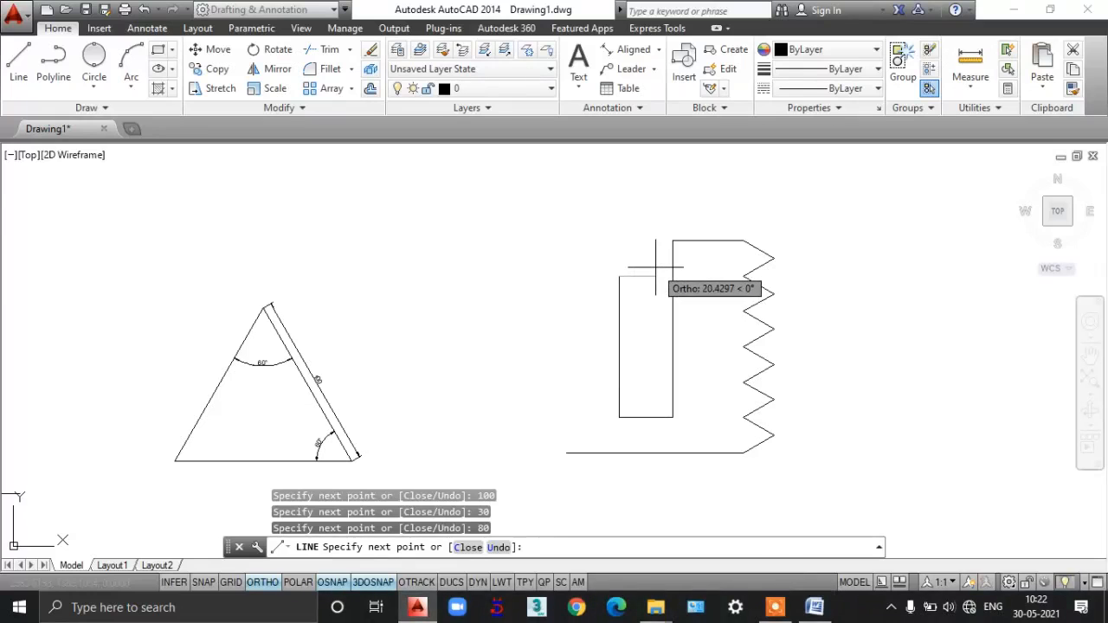
{"action": "type", "text": "10"}
{"action": "key", "text": "Return"}
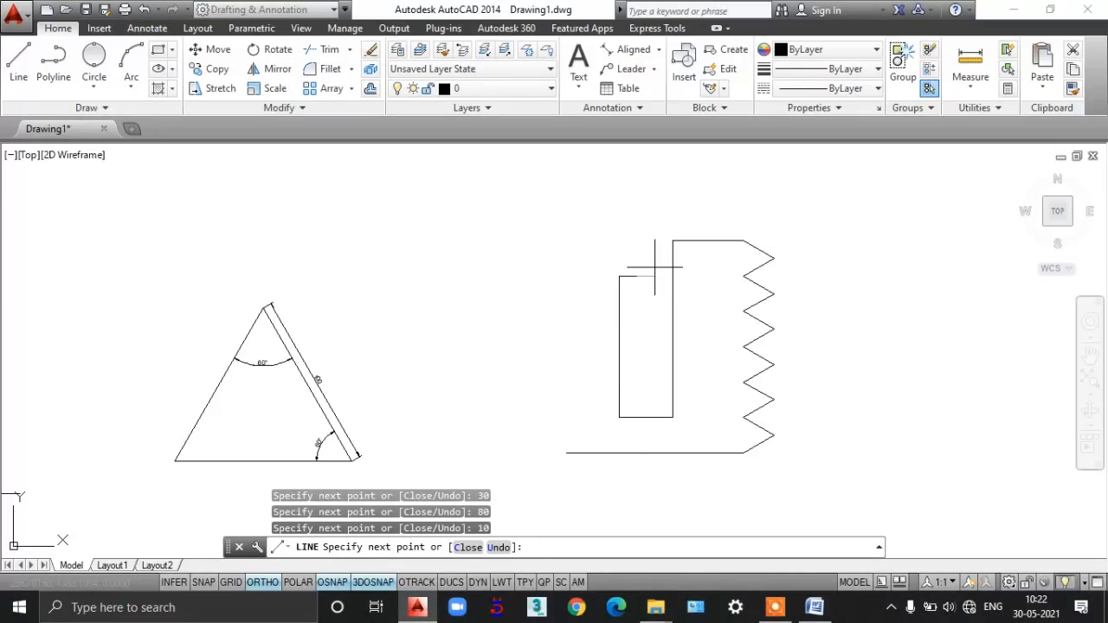
- Check the notch height on the Word sheet, and draw the outline 20 units upward and 30 units leftward along the top
{"action": "left_click", "coordinate": [815, 607]}
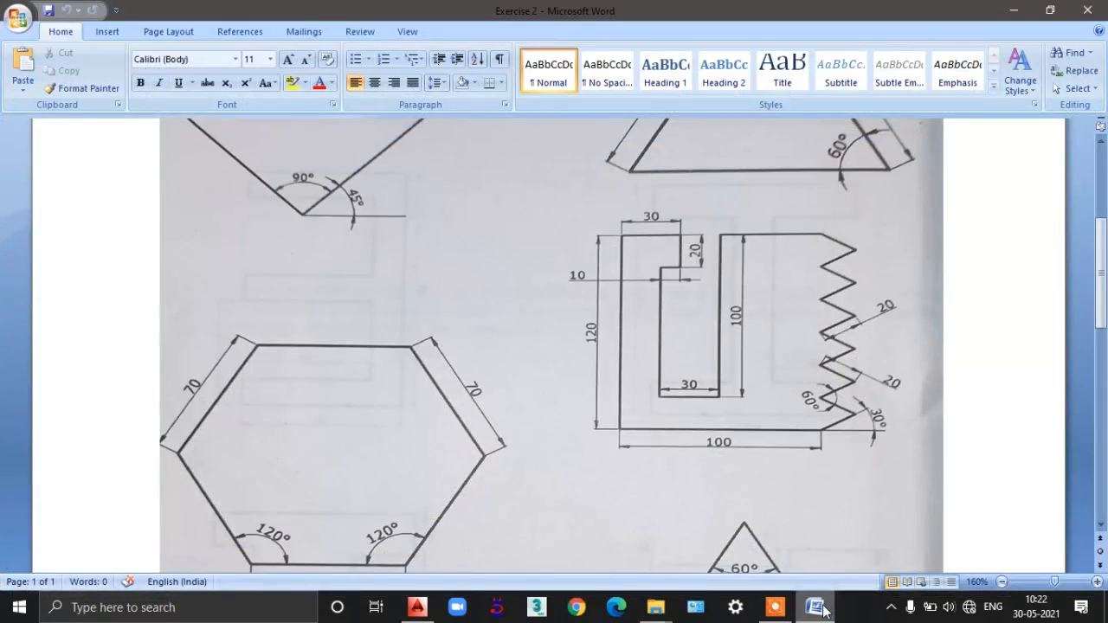
{"action": "left_click", "coordinate": [815, 606]}
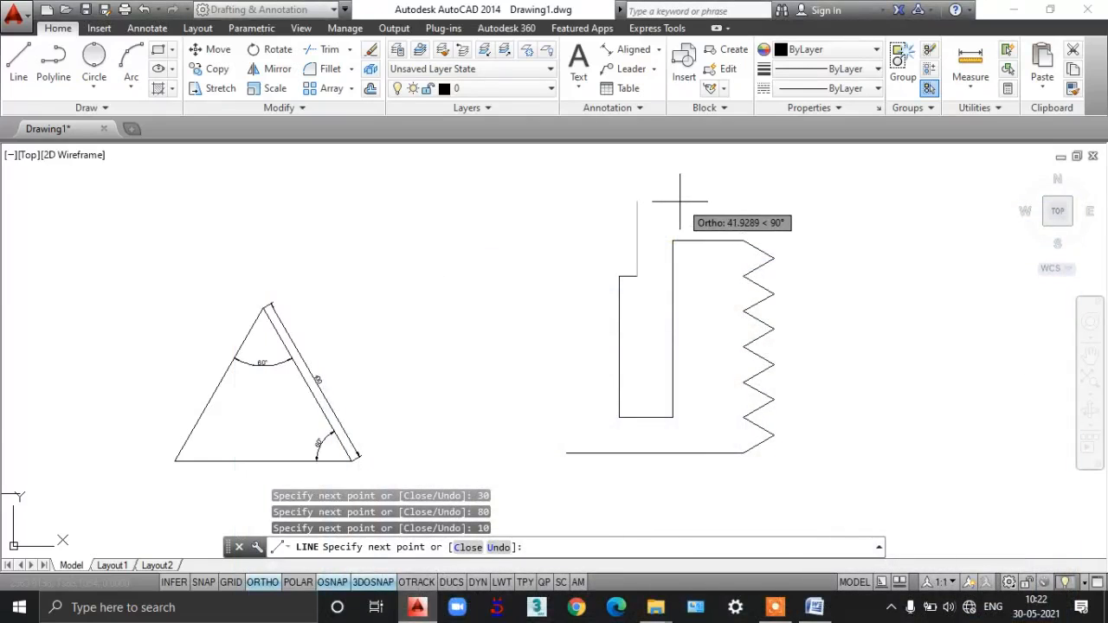
{"action": "type", "text": "20"}
{"action": "key", "text": "Return"}
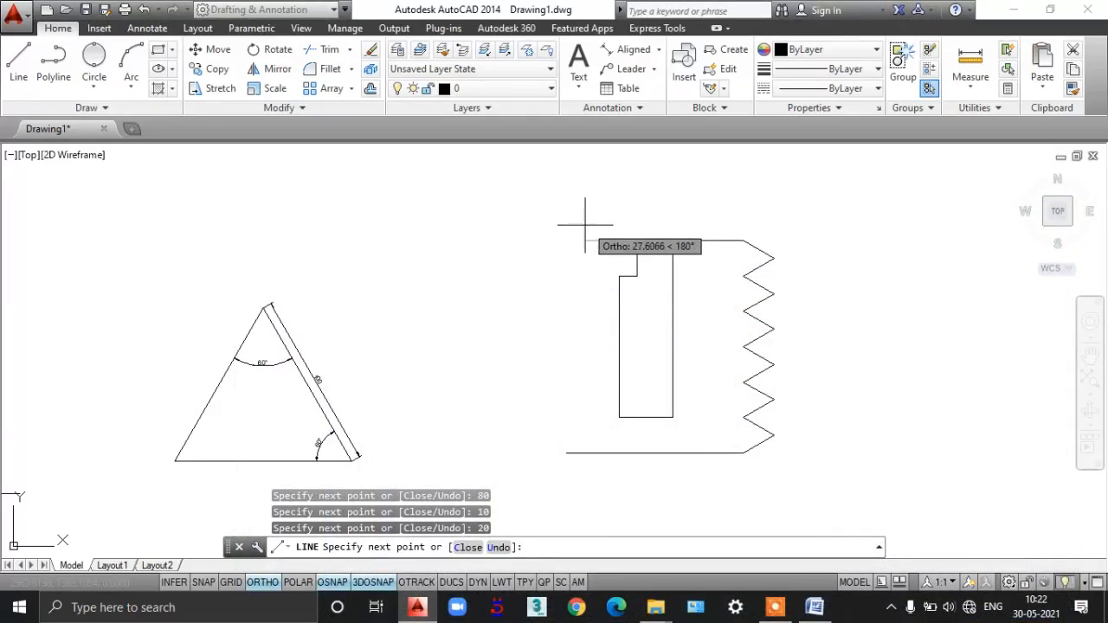
{"action": "type", "text": "30"}
{"action": "key", "text": "Return"}
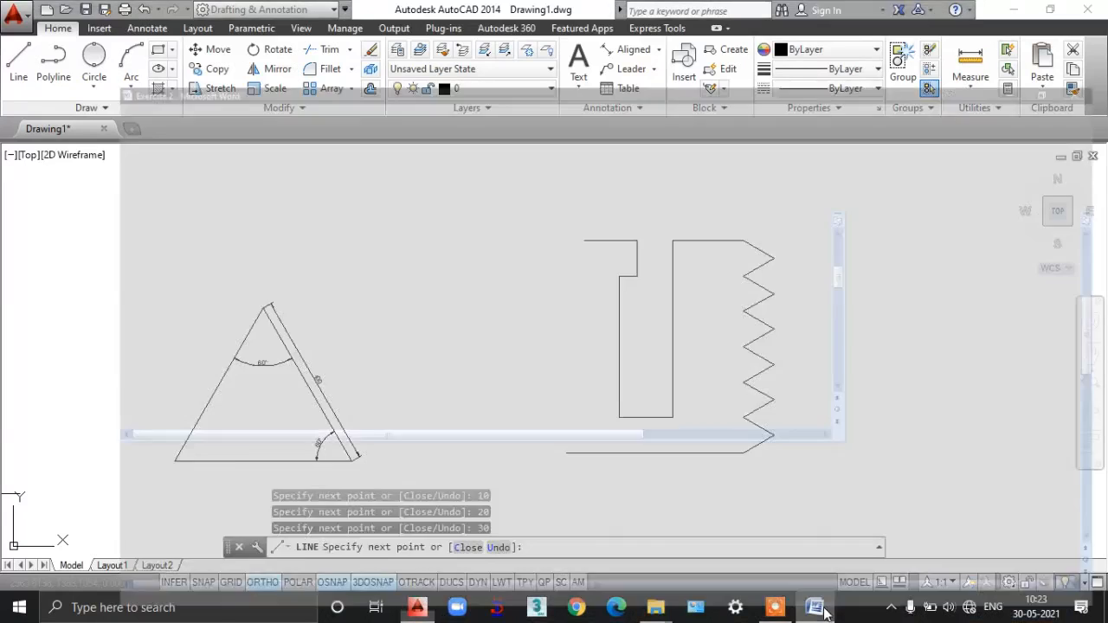
- Check the overall height on the Word sheet, and draw the figure's left side straight down to the baseline, ending the line
{"action": "left_click", "coordinate": [821, 610]}
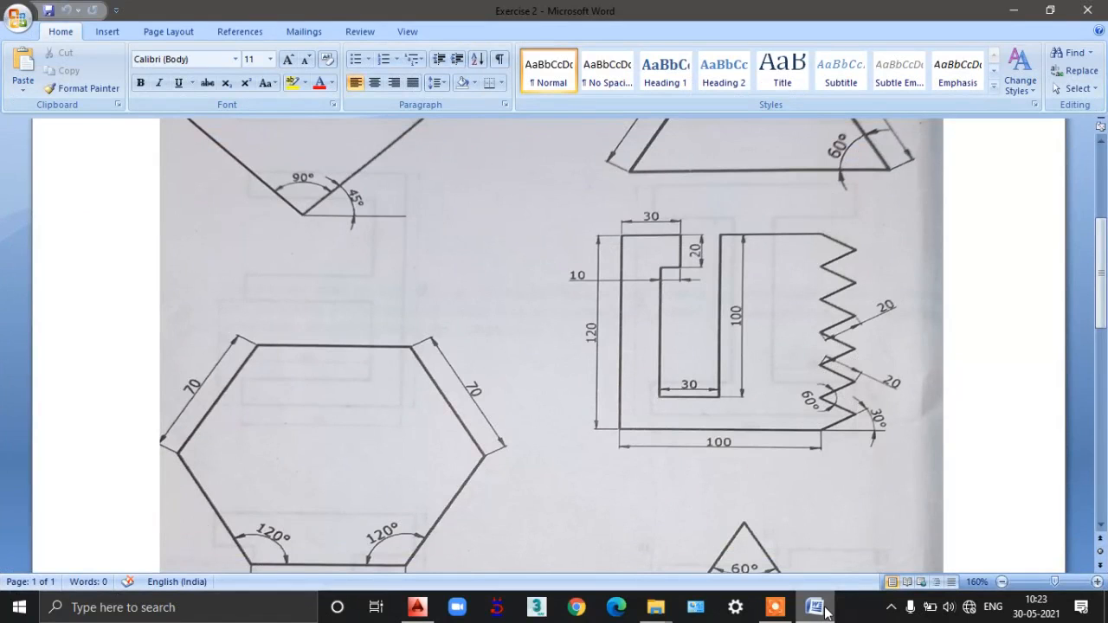
{"action": "left_click", "coordinate": [818, 609]}
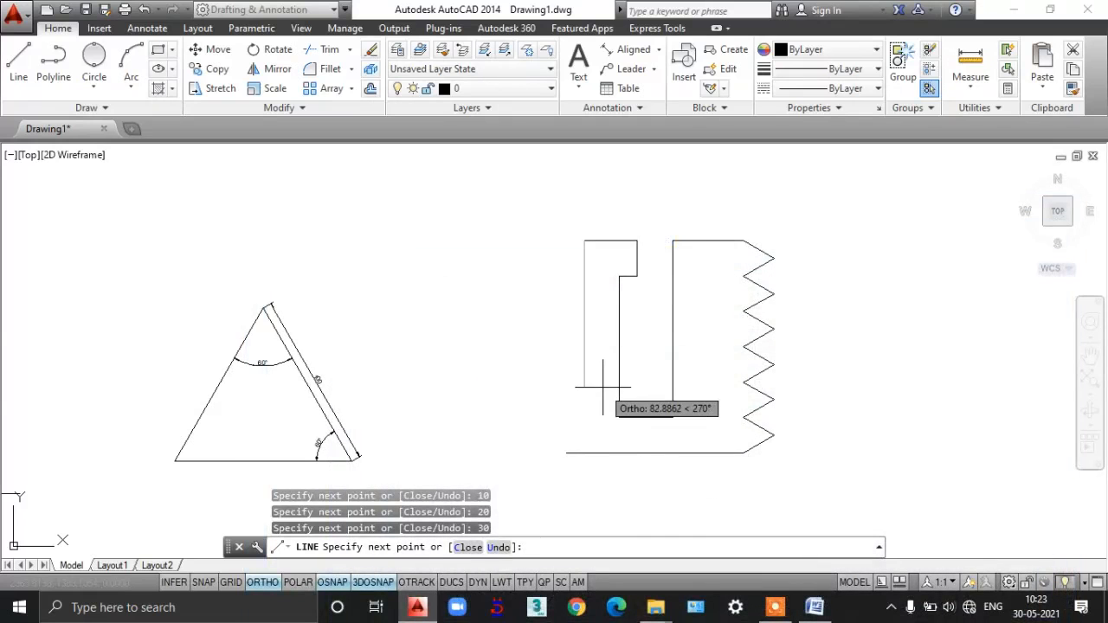
{"action": "left_click", "coordinate": [816, 608]}
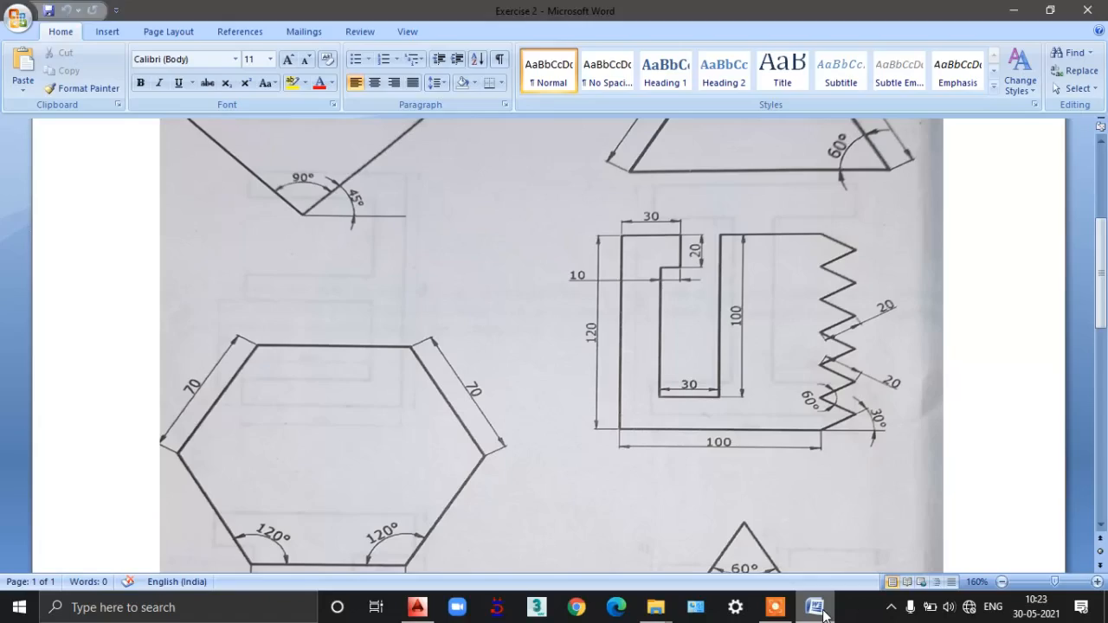
{"action": "left_click", "coordinate": [817, 609]}
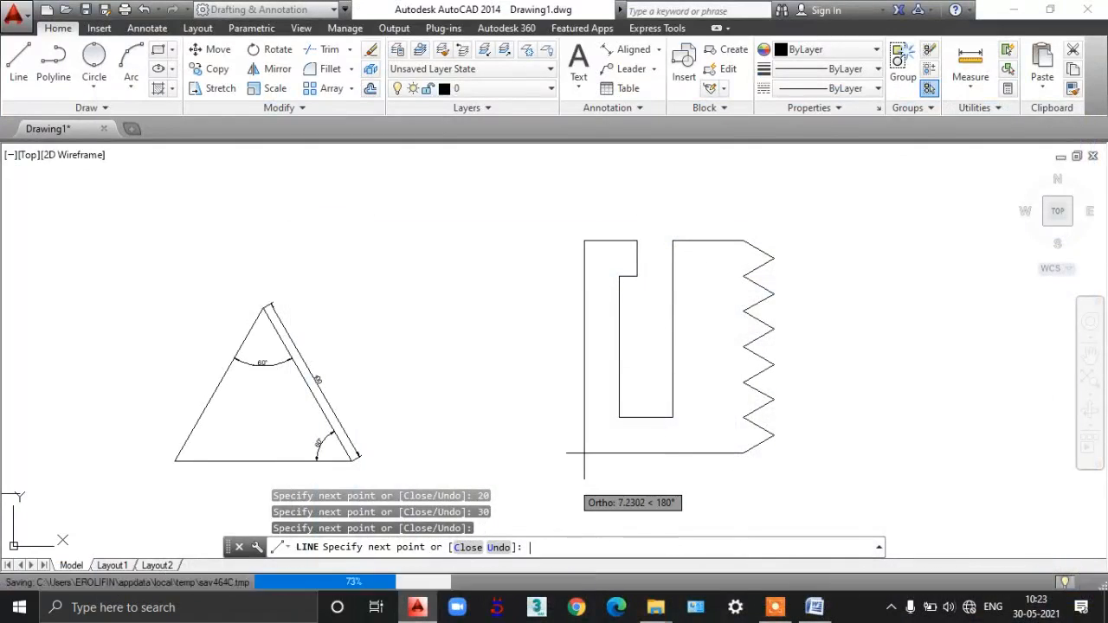
{"action": "key", "text": "Return"}
- Add a linear dimension below the baseline, from the figure's left side to the start of the lowest tooth
{"action": "left_click", "coordinate": [658, 49]}
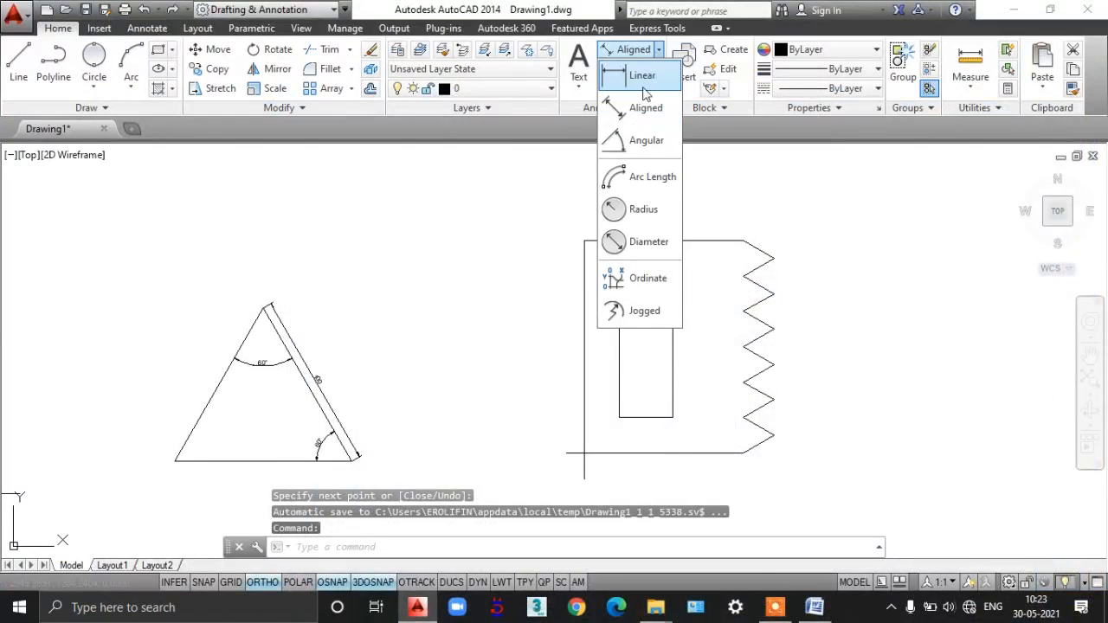
{"action": "left_click", "coordinate": [642, 76]}
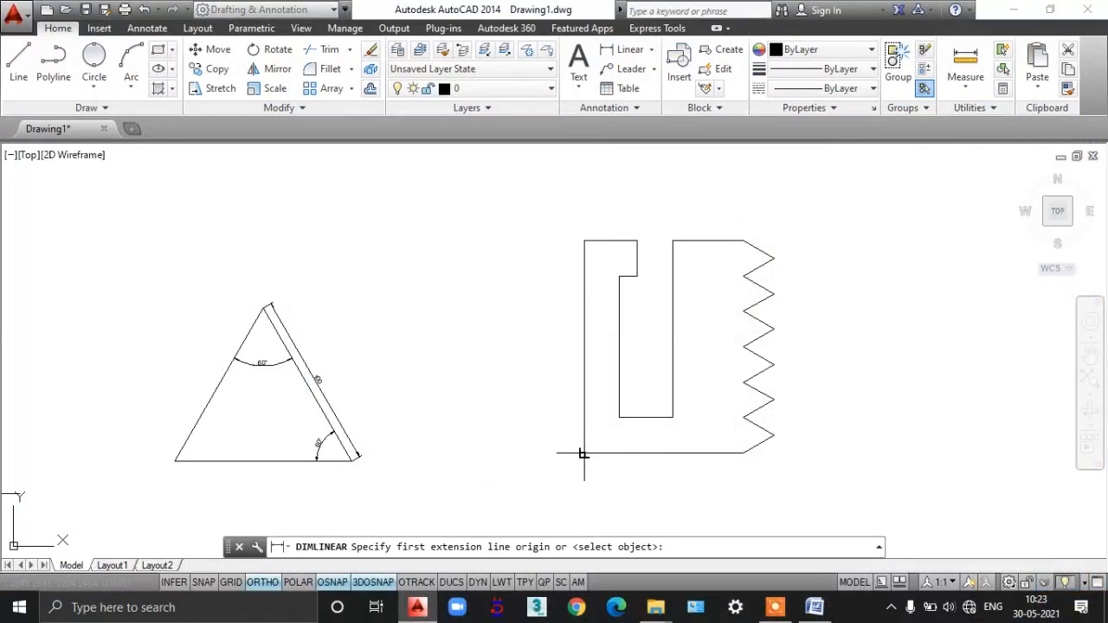
{"action": "left_click", "coordinate": [584, 452]}
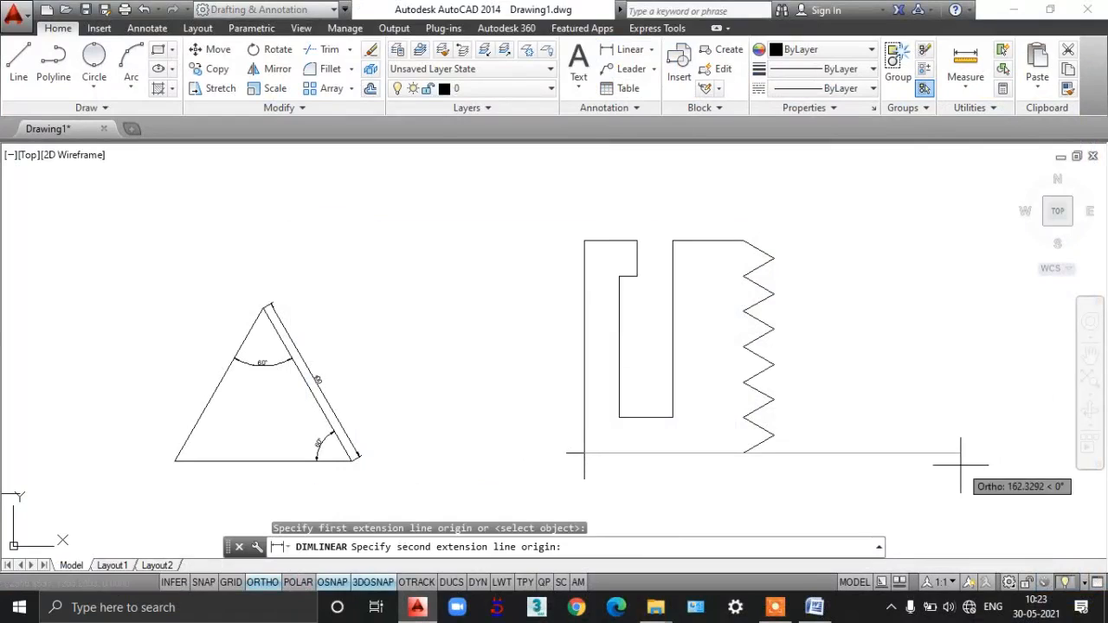
{"action": "left_click", "coordinate": [742, 452]}
{"action": "left_click", "coordinate": [740, 481]}
{"action": "scroll", "coordinate": [732, 469], "scroll_direction": "up", "scroll_amount": 4}
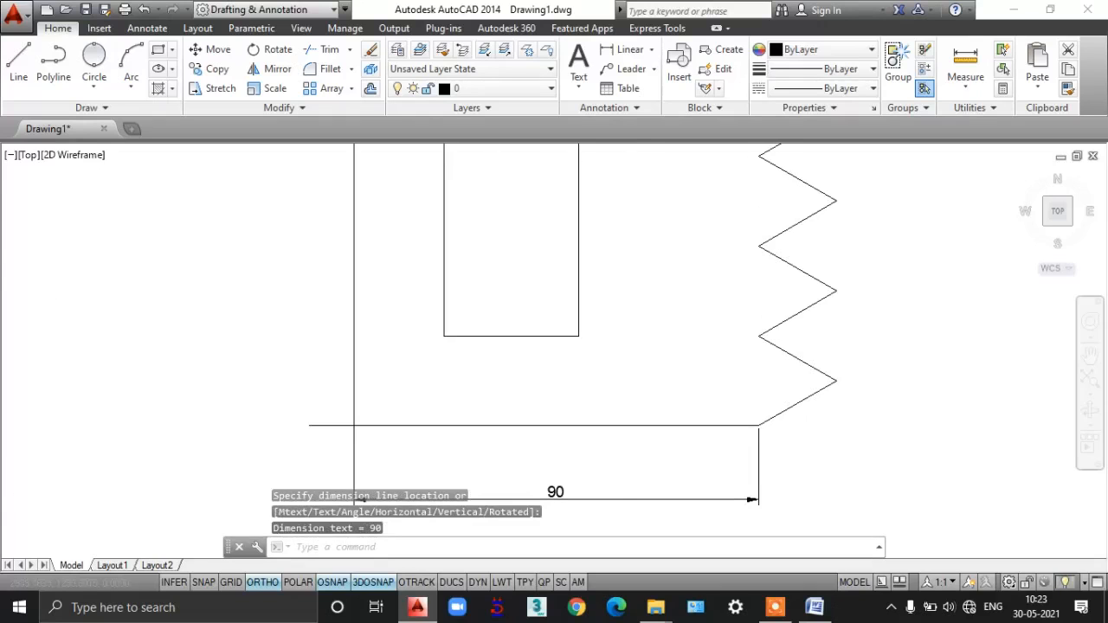
{"action": "scroll", "coordinate": [729, 470], "scroll_direction": "down", "scroll_amount": 4}
- Add a linear dimension above the short top edge between the figure's left side and the notch
{"action": "left_click", "coordinate": [623, 49]}
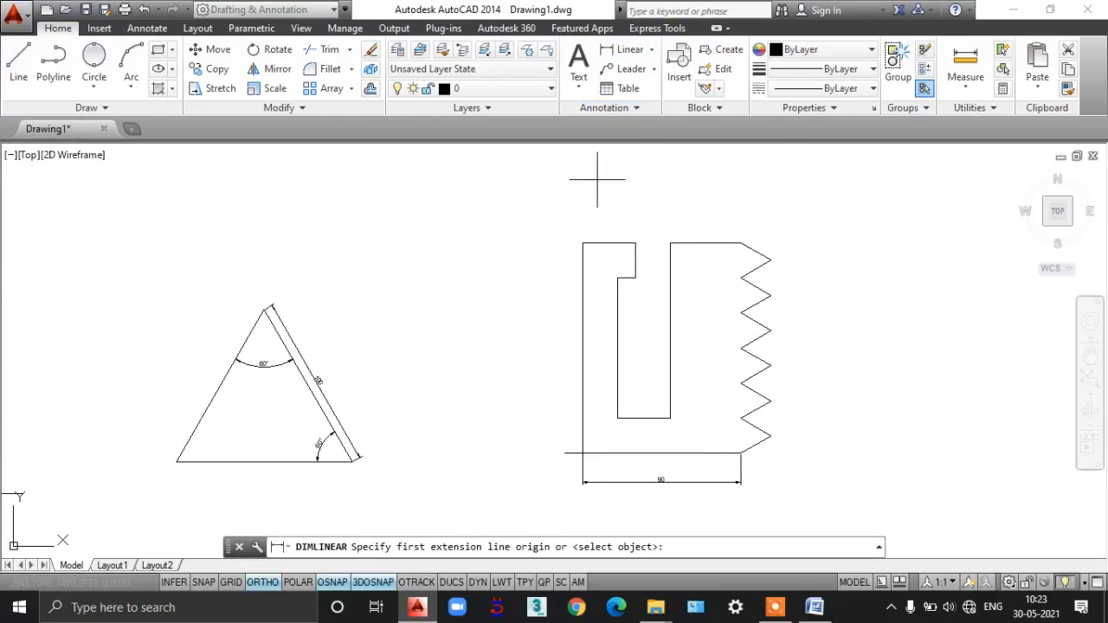
{"action": "left_click", "coordinate": [583, 243]}
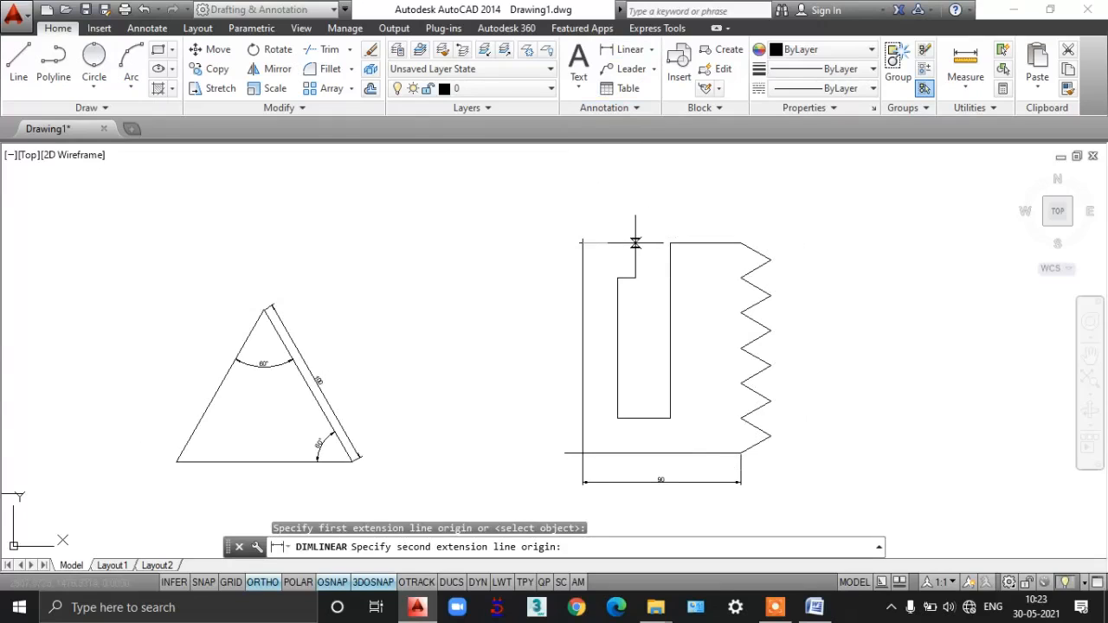
{"action": "left_click", "coordinate": [637, 244]}
{"action": "scroll", "coordinate": [639, 230], "scroll_direction": "up", "scroll_amount": 4}
{"action": "scroll", "coordinate": [639, 230], "scroll_direction": "down", "scroll_amount": 2}
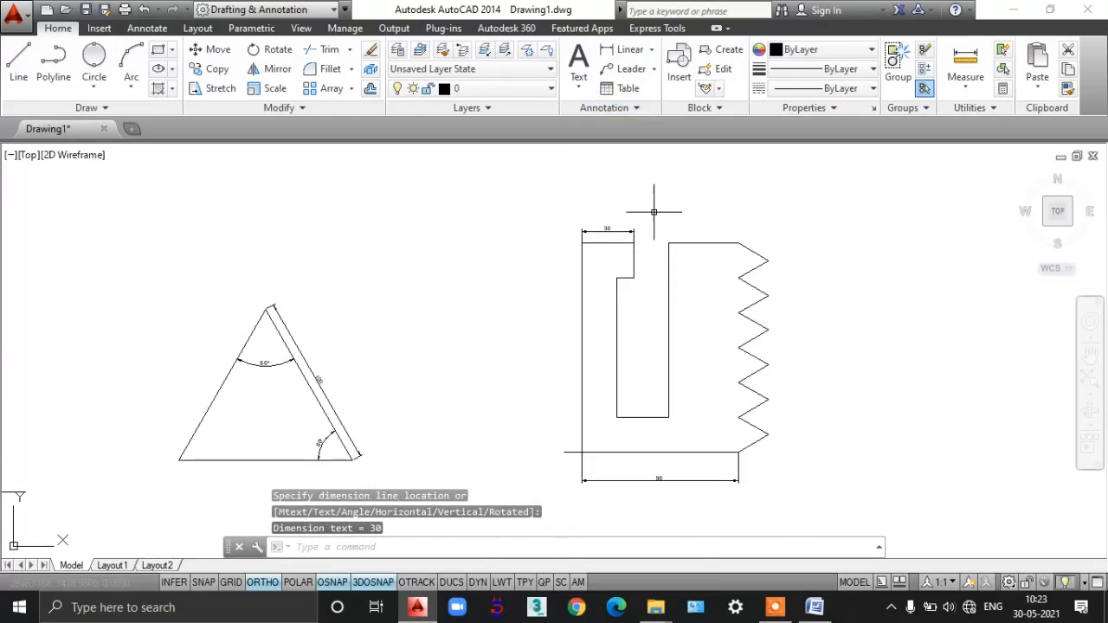
- Add a linear dimension for the slot's bottom width, placed just inside the slot
{"action": "left_click", "coordinate": [630, 49]}
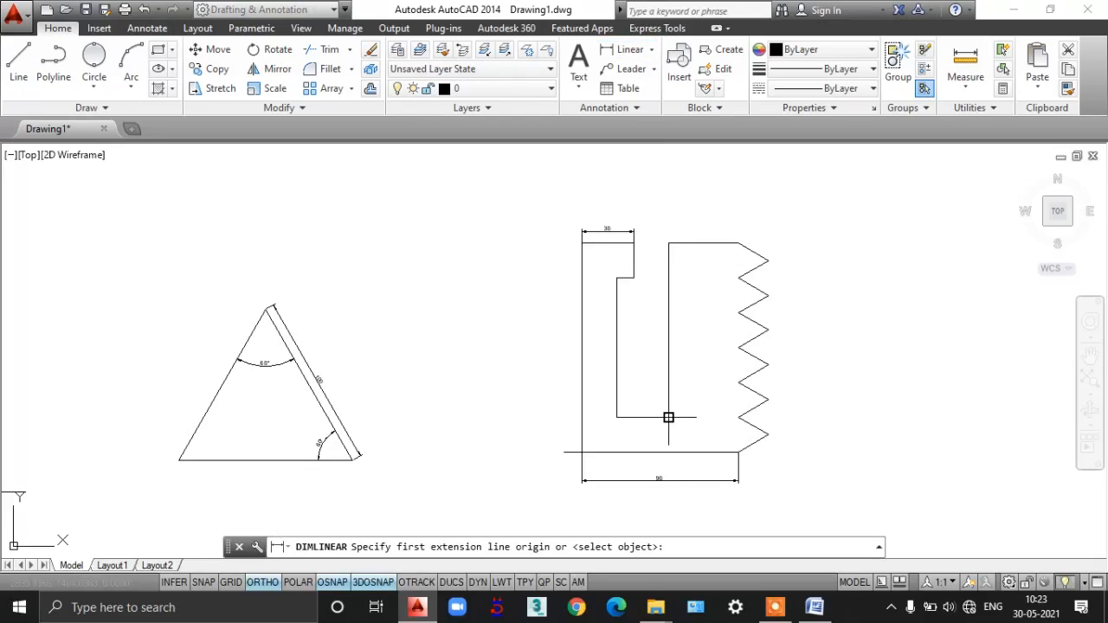
{"action": "left_click", "coordinate": [668, 417]}
{"action": "left_click", "coordinate": [617, 417]}
{"action": "left_click", "coordinate": [617, 407]}
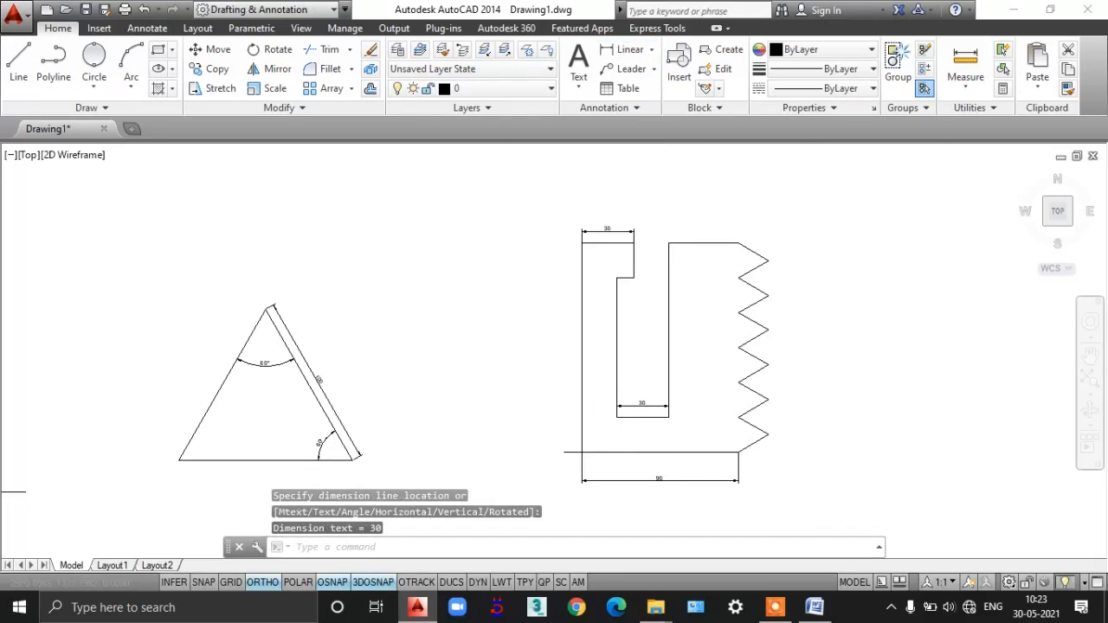
{"action": "scroll", "coordinate": [640, 401], "scroll_direction": "up", "scroll_amount": 3}
{"action": "scroll", "coordinate": [644, 358], "scroll_direction": "down", "scroll_amount": 3}
- Add a linear dimension above the top edge between the slot and the teeth
{"action": "middle_click_drag", "start_coordinate": [643, 359], "coordinate": [593, 423]}
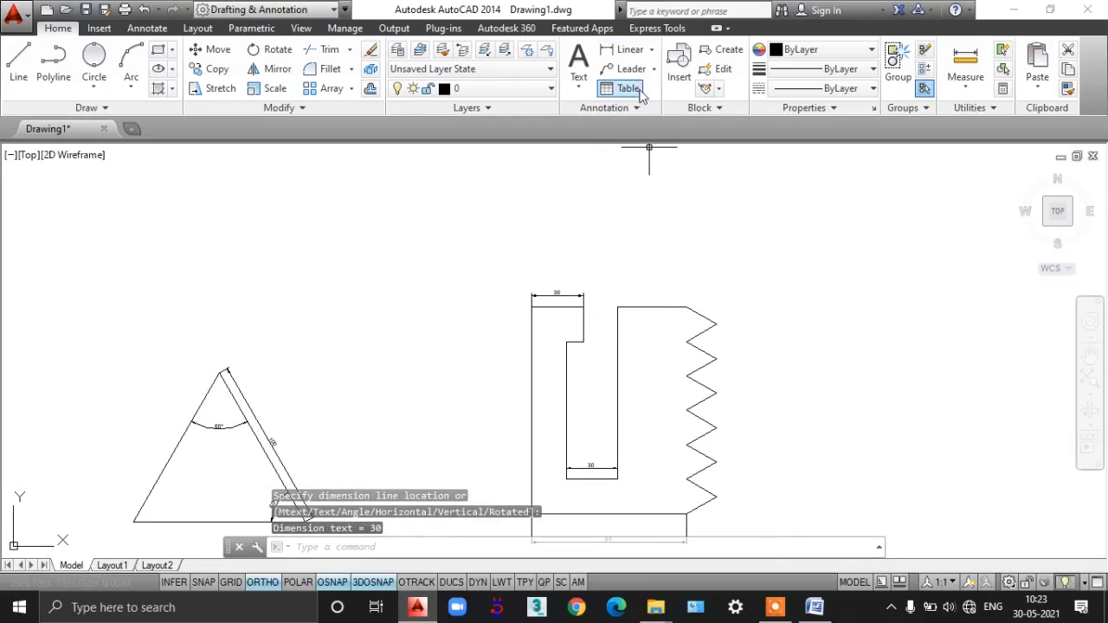
{"action": "left_click", "coordinate": [629, 49]}
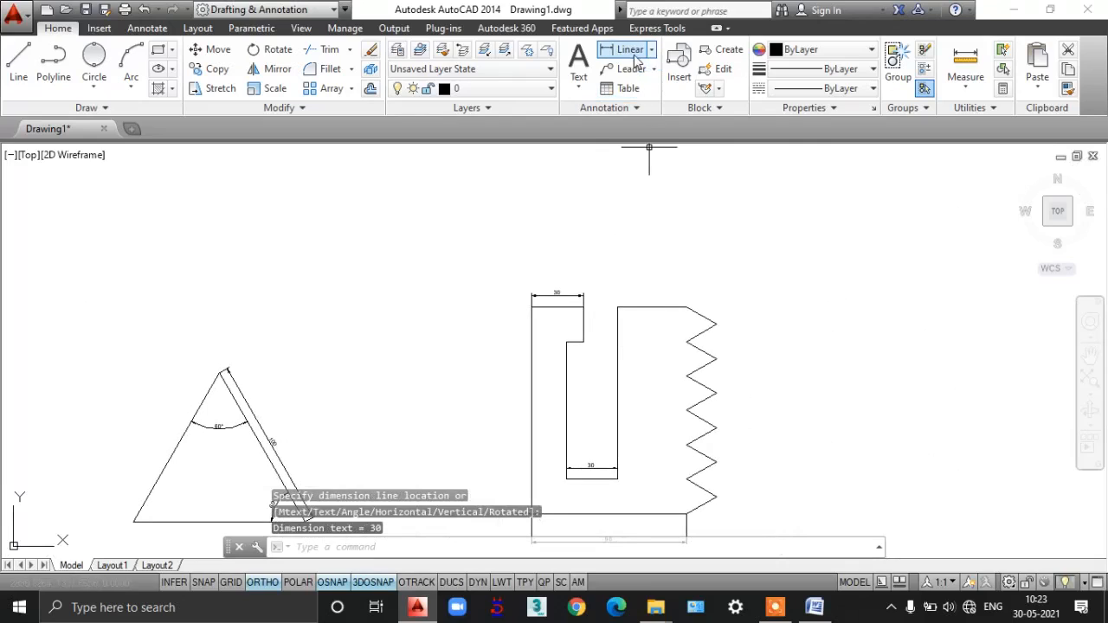
{"action": "left_click", "coordinate": [618, 307]}
{"action": "left_click", "coordinate": [687, 308]}
{"action": "left_click", "coordinate": [684, 297]}
{"action": "scroll", "coordinate": [693, 296], "scroll_direction": "up", "scroll_amount": 4}
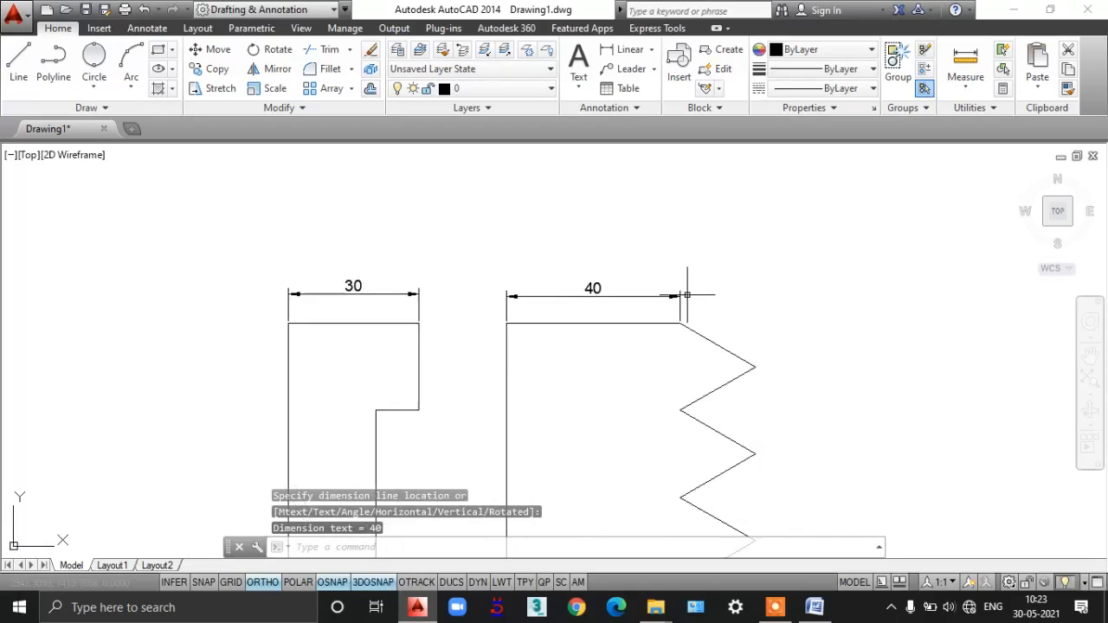
{"action": "scroll", "coordinate": [710, 287], "scroll_direction": "down", "scroll_amount": 2}
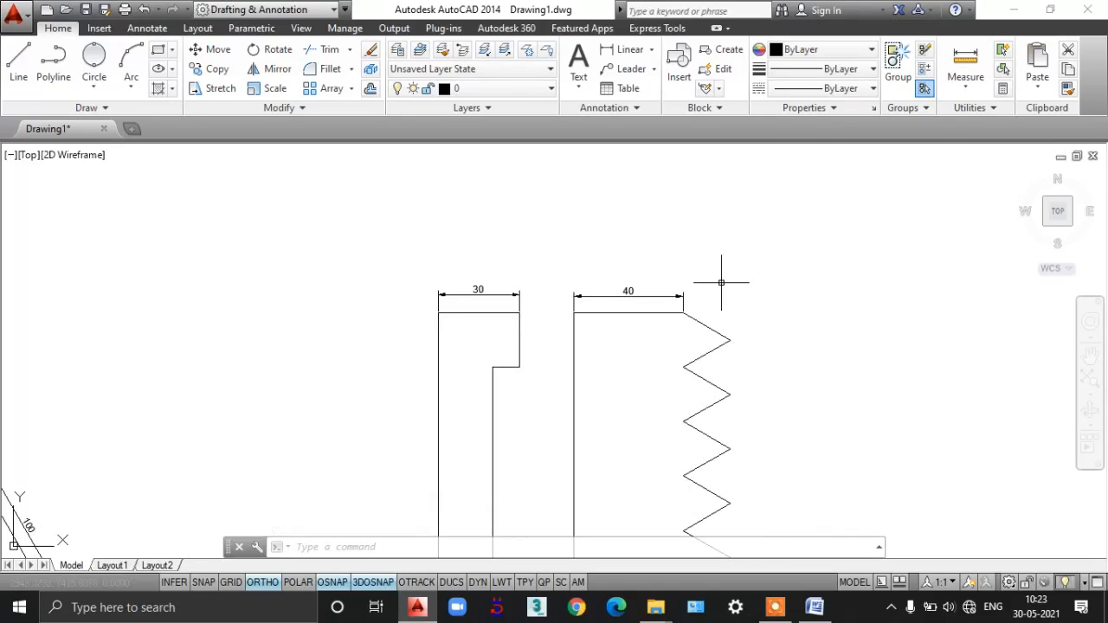
- Draw a vertical line along the base of the teeth, from the top edge's end down to the baseline
{"action": "scroll", "coordinate": [586, 371], "scroll_direction": "down", "scroll_amount": 3}
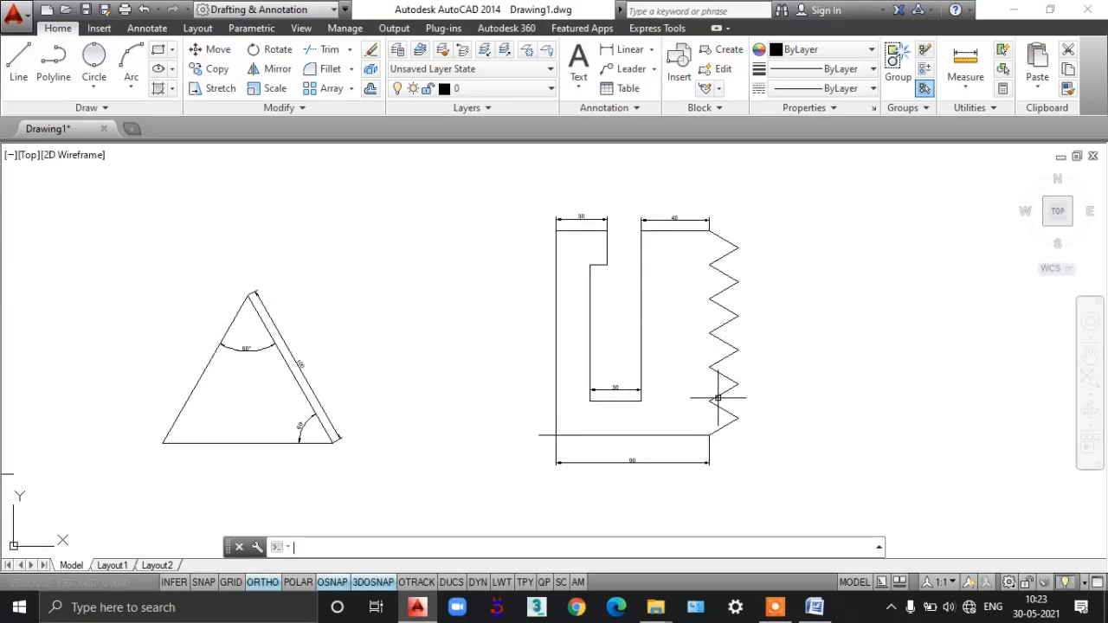
{"action": "type", "text": "l"}
{"action": "key", "text": "Return"}
{"action": "left_click", "coordinate": [709, 231]}
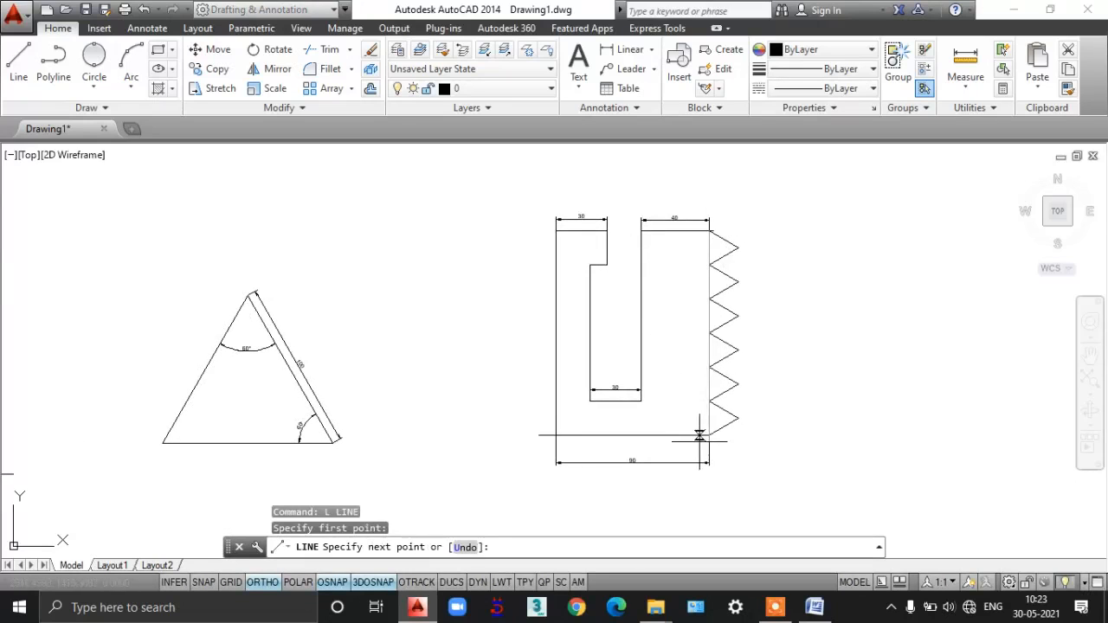
{"action": "left_click", "coordinate": [709, 435]}
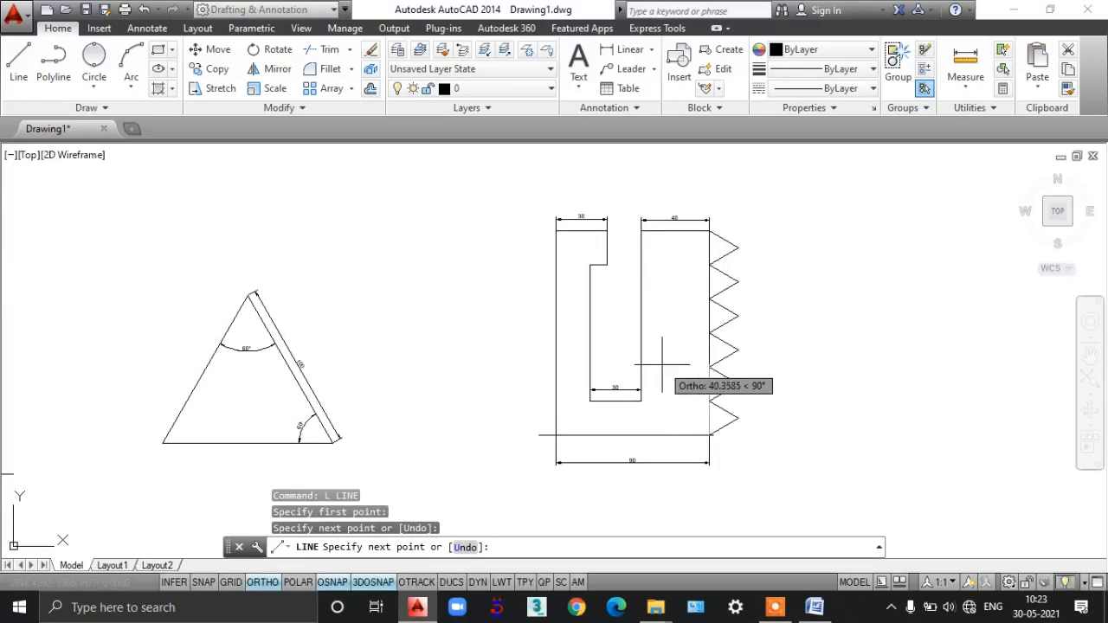
{"action": "scroll", "coordinate": [667, 348], "scroll_direction": "up", "scroll_amount": 2}
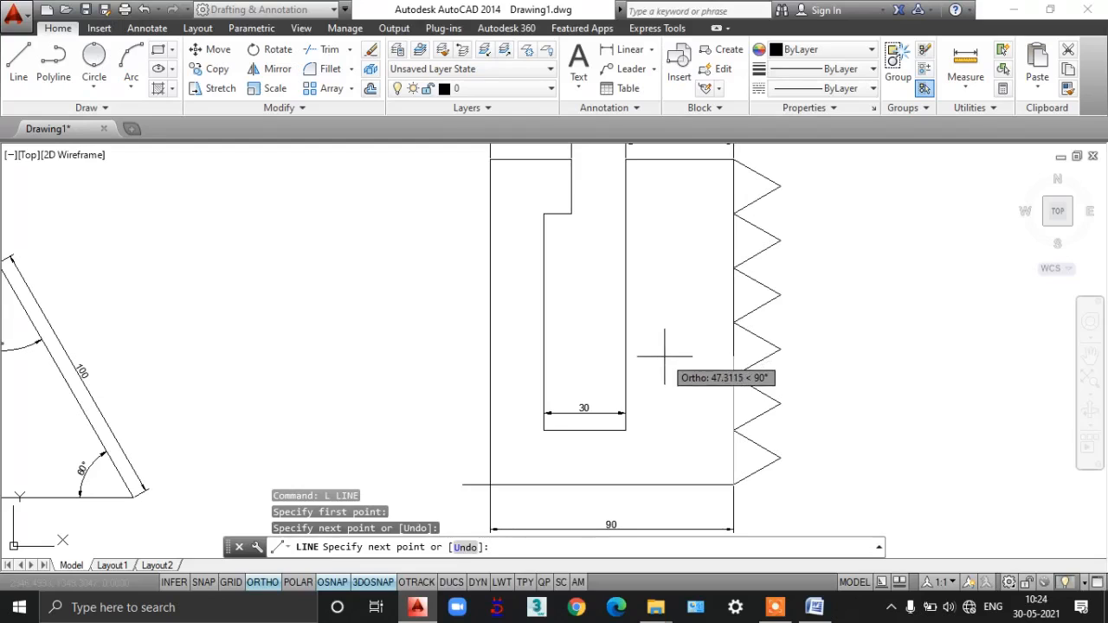
{"action": "key", "text": "Return"}
{"action": "scroll", "coordinate": [638, 407], "scroll_direction": "down", "scroll_amount": 2}
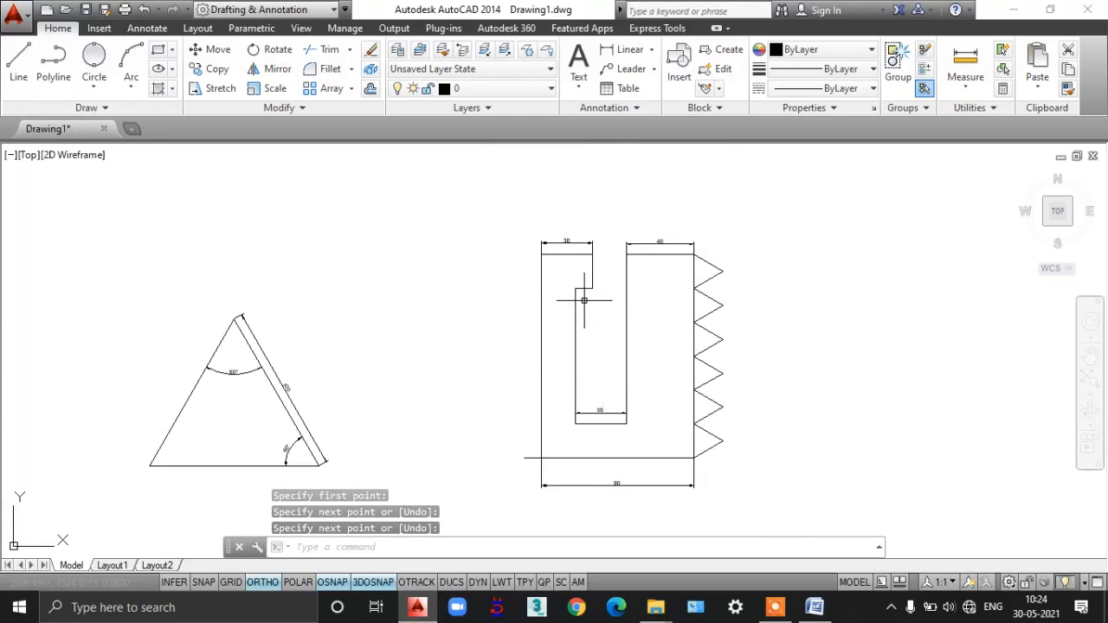
- Check the notch dimensions on the Word sheet, and add a vertical linear dimension for the notch's short side, placed in the slot opening
{"action": "scroll", "coordinate": [584, 299], "scroll_direction": "up", "scroll_amount": 2}
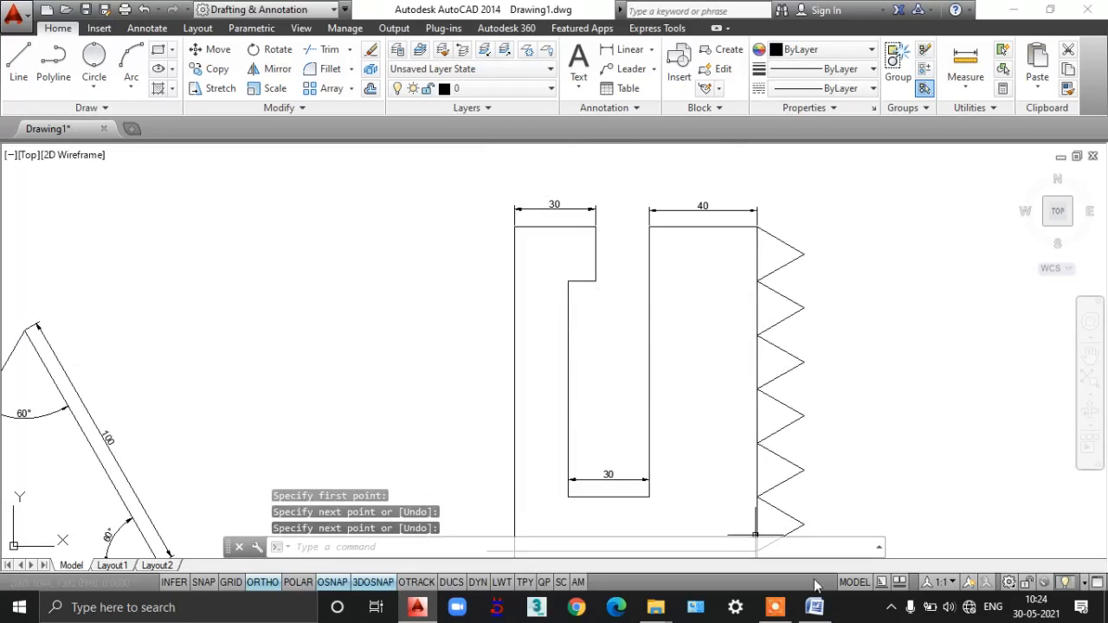
{"action": "left_click", "coordinate": [815, 608]}
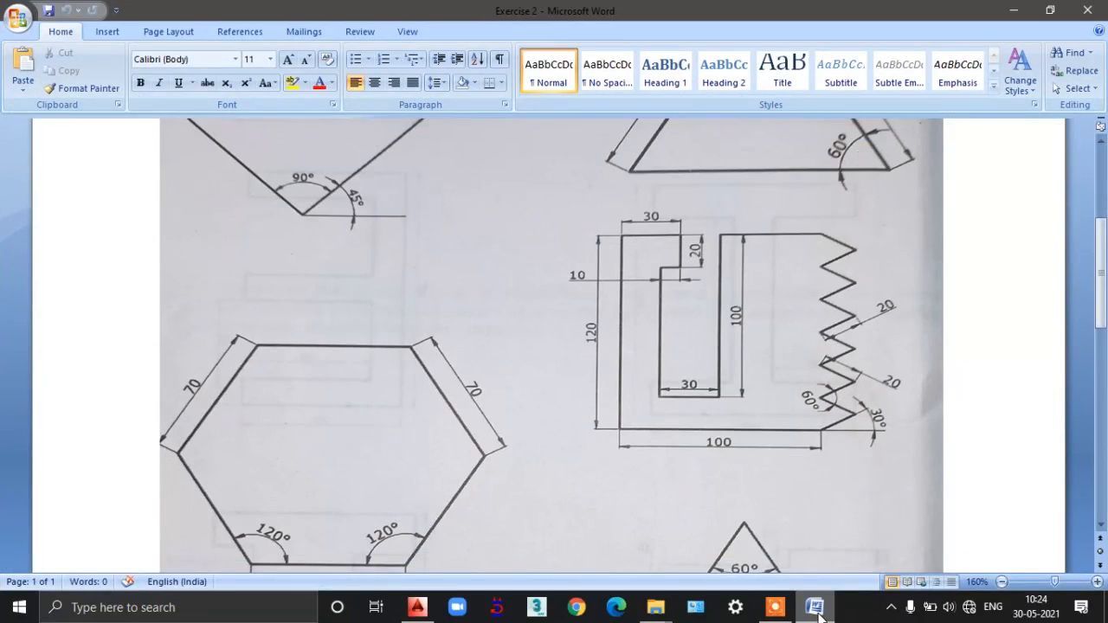
{"action": "left_click", "coordinate": [815, 607]}
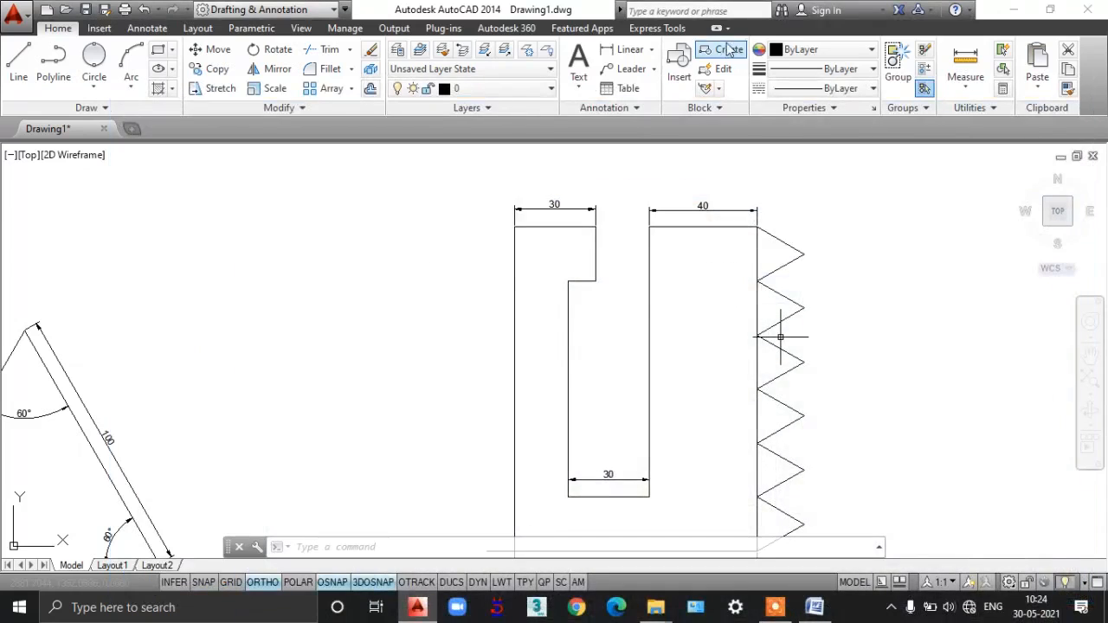
{"action": "left_click", "coordinate": [612, 55]}
{"action": "left_click", "coordinate": [596, 227]}
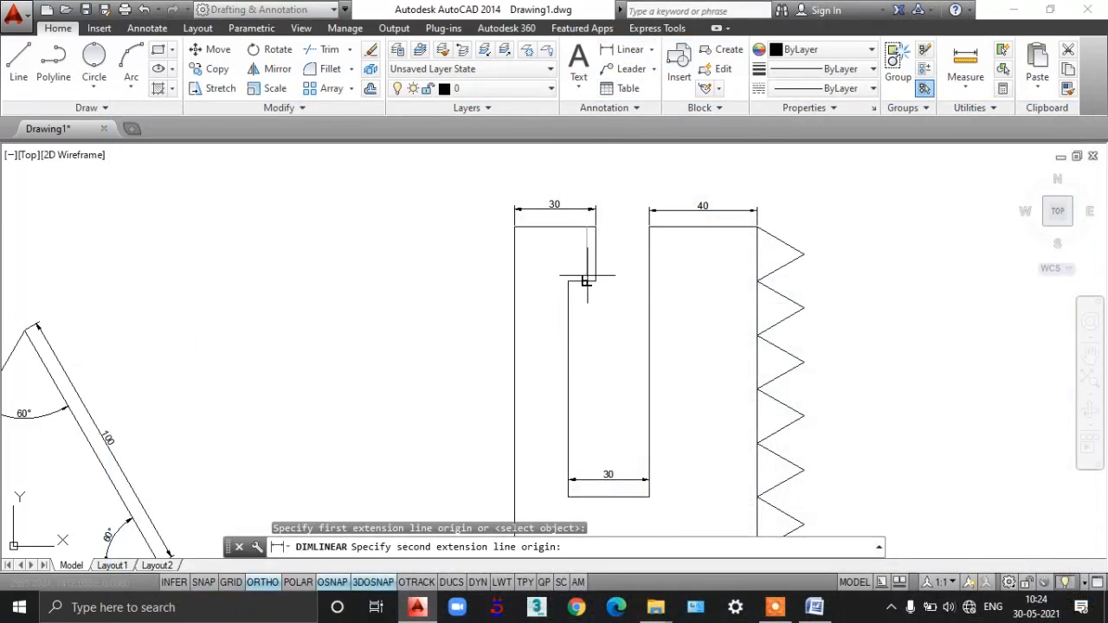
{"action": "left_click", "coordinate": [595, 281]}
{"action": "left_click", "coordinate": [620, 252]}
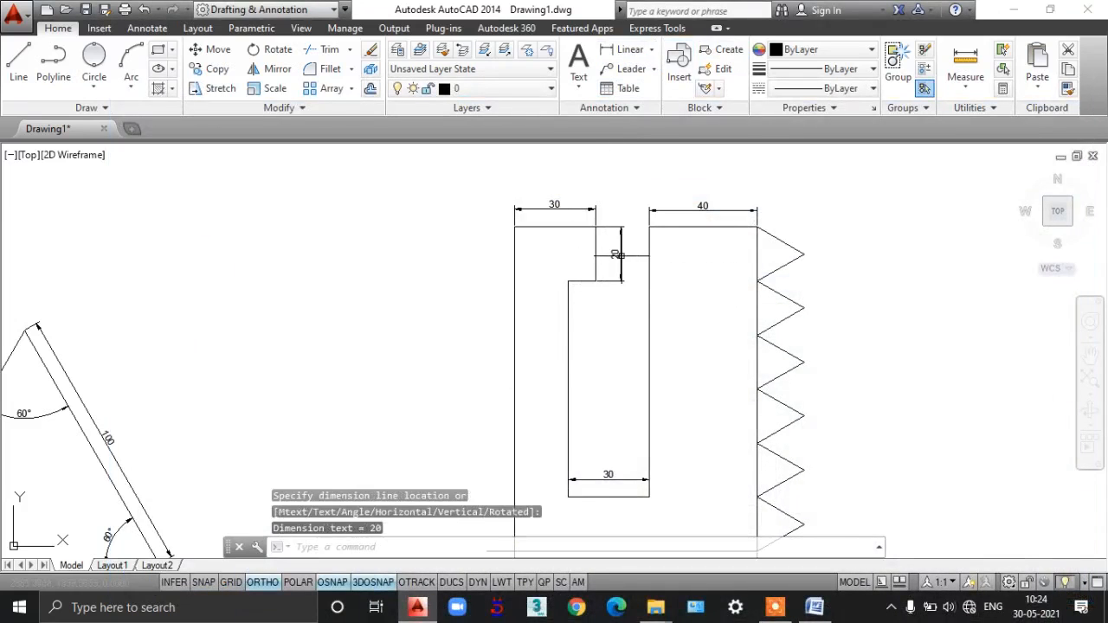
{"action": "scroll", "coordinate": [624, 255], "scroll_direction": "up", "scroll_amount": 4}
{"action": "scroll", "coordinate": [624, 254], "scroll_direction": "down", "scroll_amount": 4}
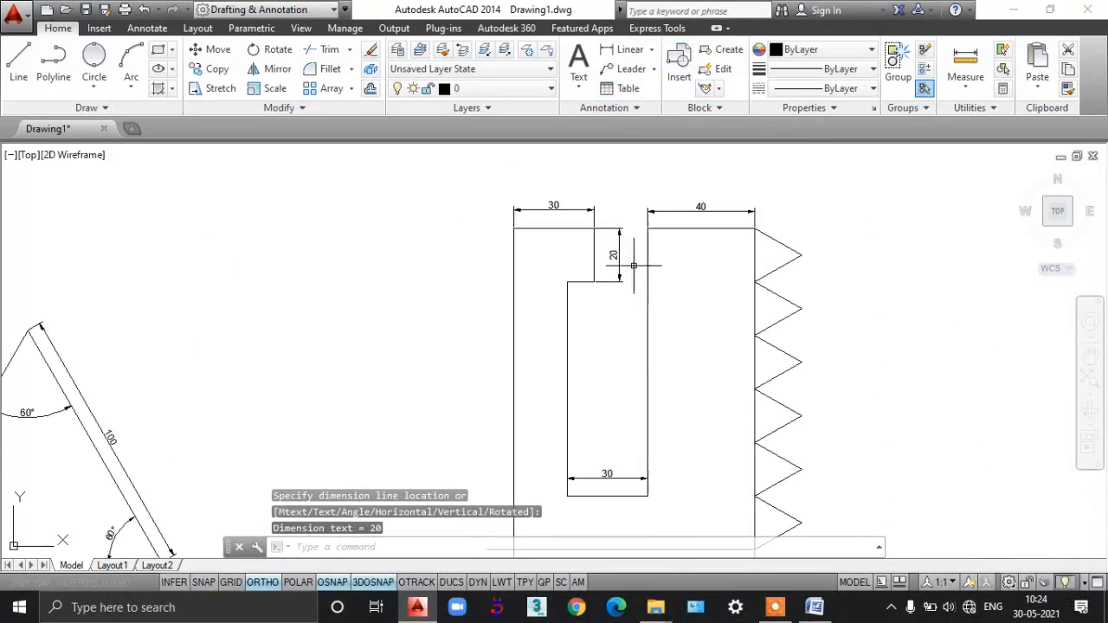
- Check the toothed figure on the Word sheet, and in AutoCAD delete the figure's outer left vertical edge
{"action": "left_click", "coordinate": [821, 611]}
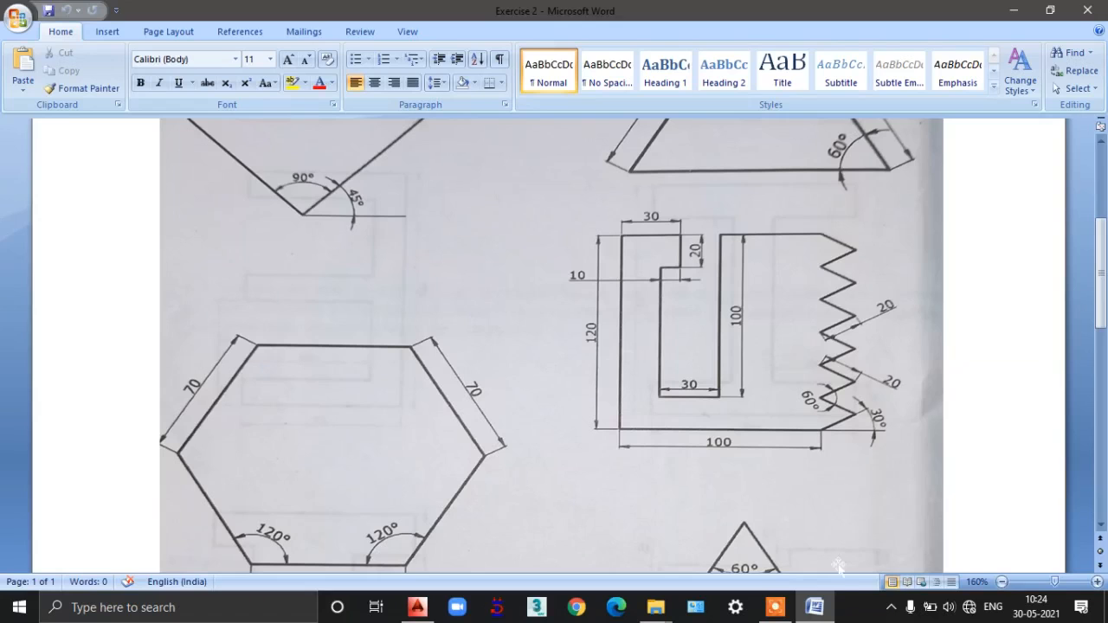
{"action": "left_click", "coordinate": [814, 607]}
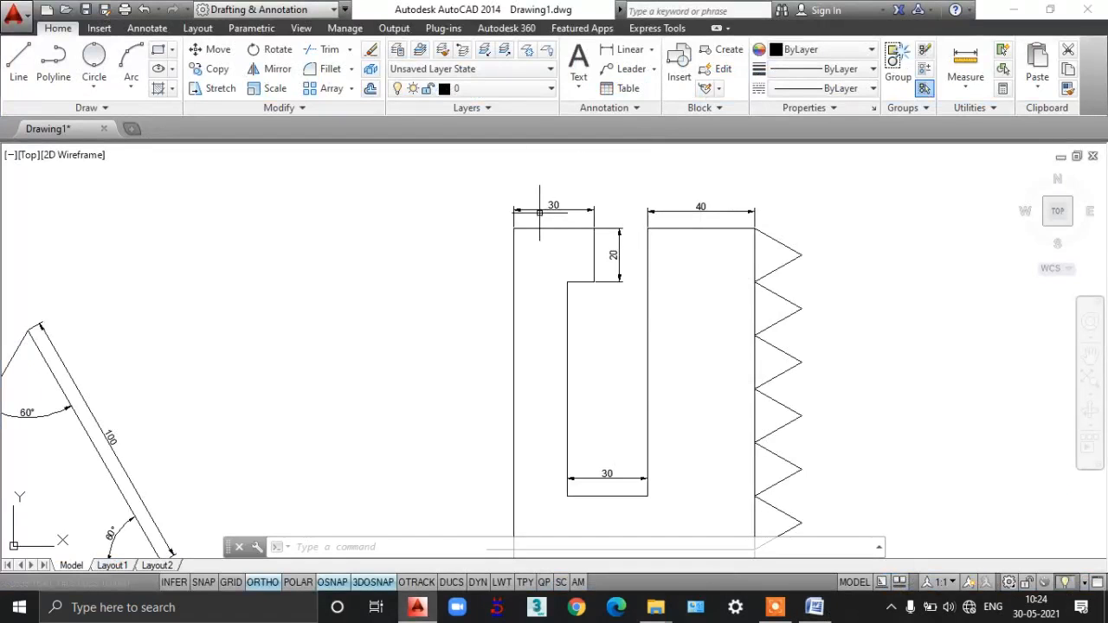
{"action": "middle_click_drag", "start_coordinate": [467, 517], "coordinate": [500, 414]}
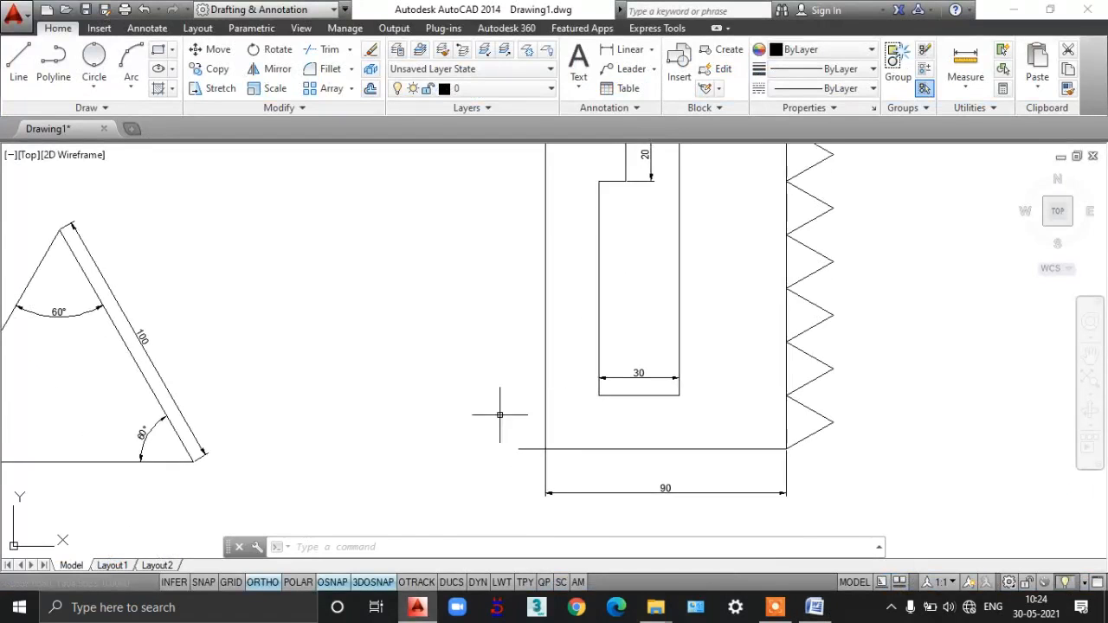
{"action": "left_click", "coordinate": [546, 392]}
{"action": "left_click", "coordinate": [545, 389]}
{"action": "middle_click_drag", "start_coordinate": [545, 389], "coordinate": [545, 469]}
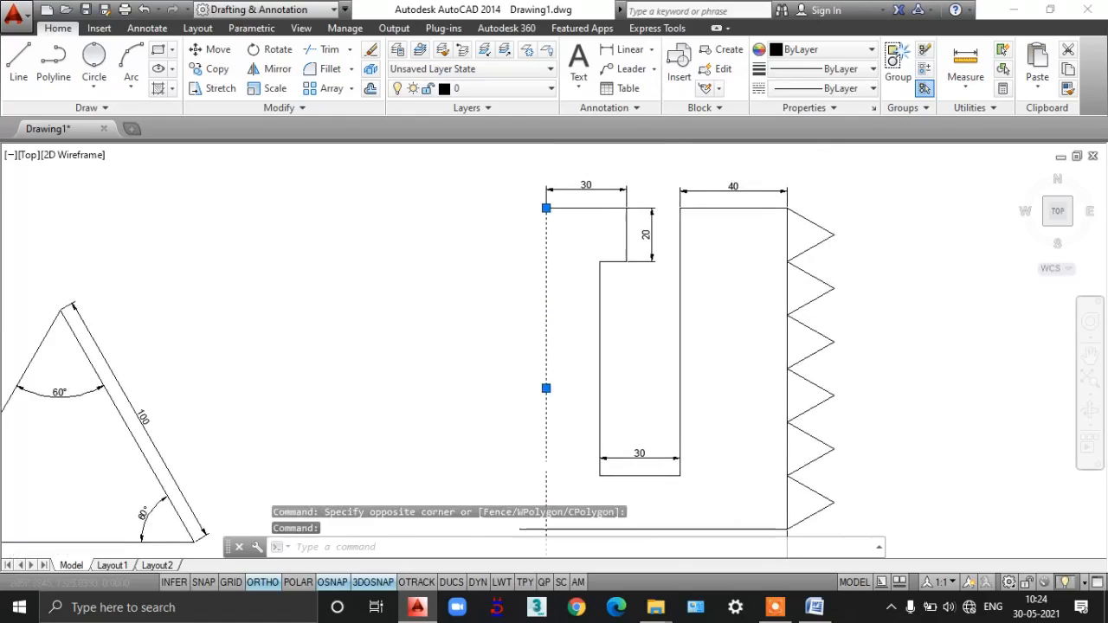
{"action": "key", "text": "Delete"}
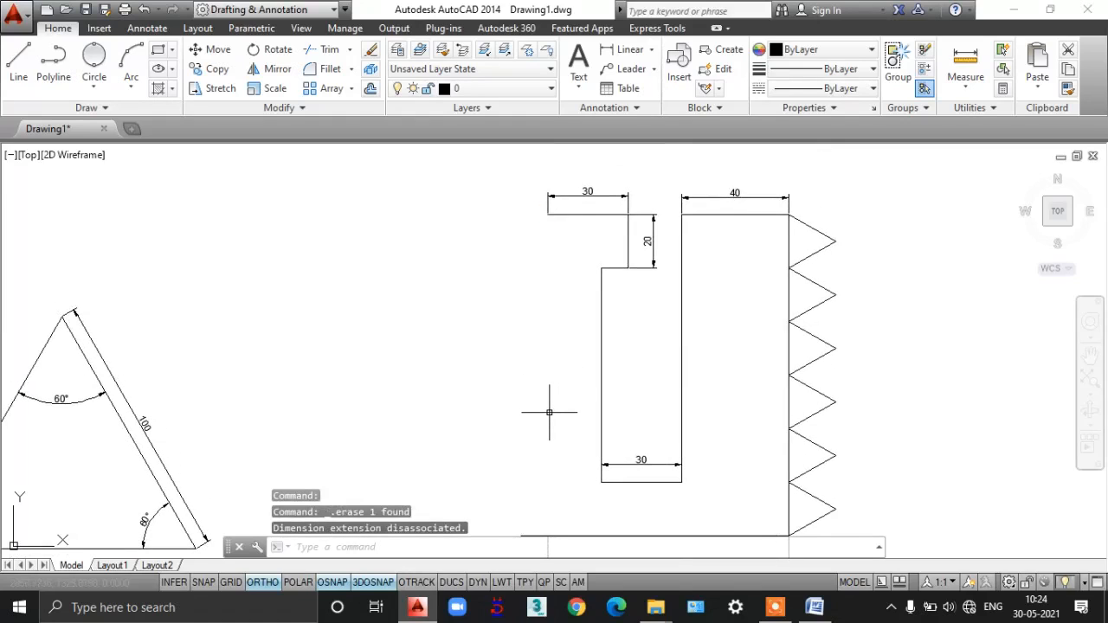
- Draw a vertical line from the baseline's left end up past the level of the figure's top edge
{"action": "type", "text": "l"}
{"action": "key", "text": "Return"}
{"action": "scroll", "coordinate": [529, 508], "scroll_direction": "down", "scroll_amount": 2}
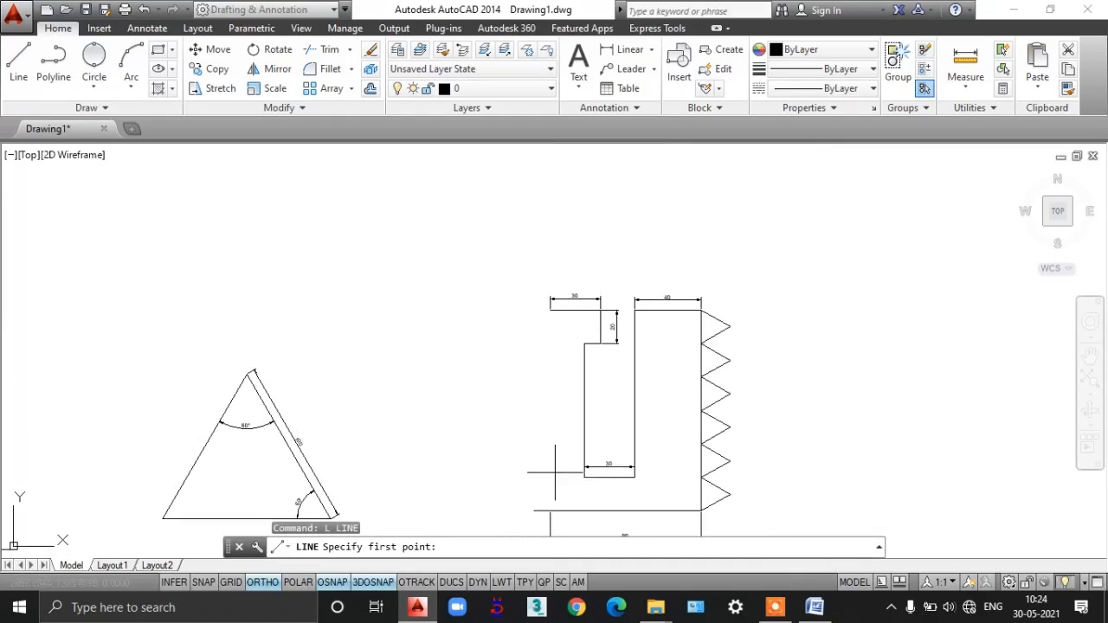
{"action": "left_click", "coordinate": [534, 509]}
{"action": "left_click", "coordinate": [527, 253]}
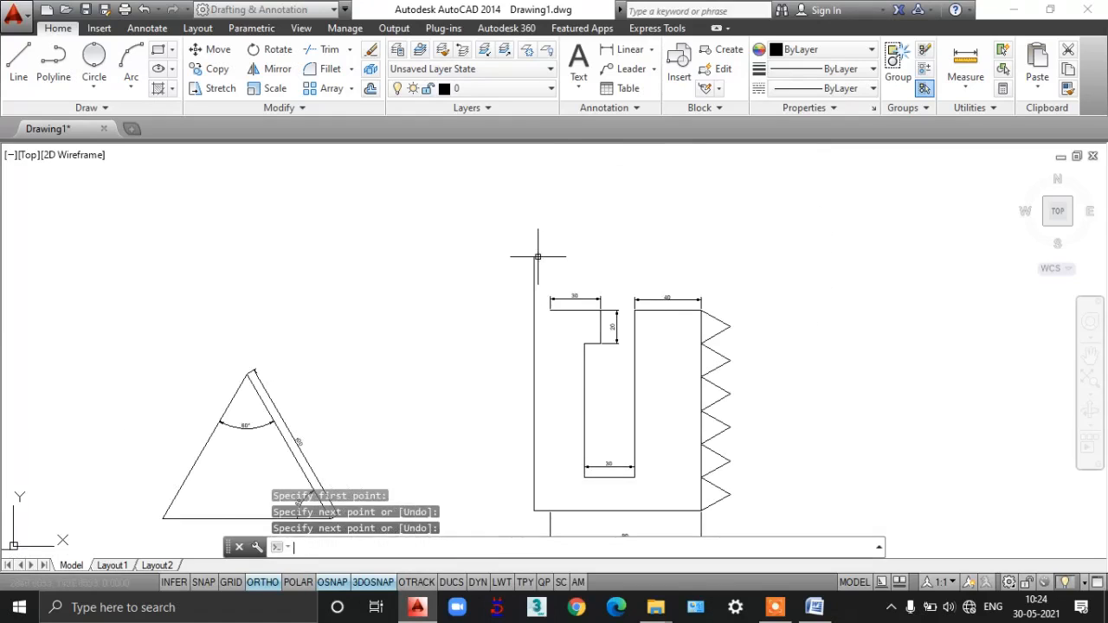
{"action": "key", "text": "Return"}
- Draw a horizontal line from the top edge's left end leftward, just past the new vertical edge
{"action": "key", "text": "Return"}
{"action": "scroll", "coordinate": [563, 316], "scroll_direction": "up", "scroll_amount": 2}
{"action": "left_click", "coordinate": [547, 312]}
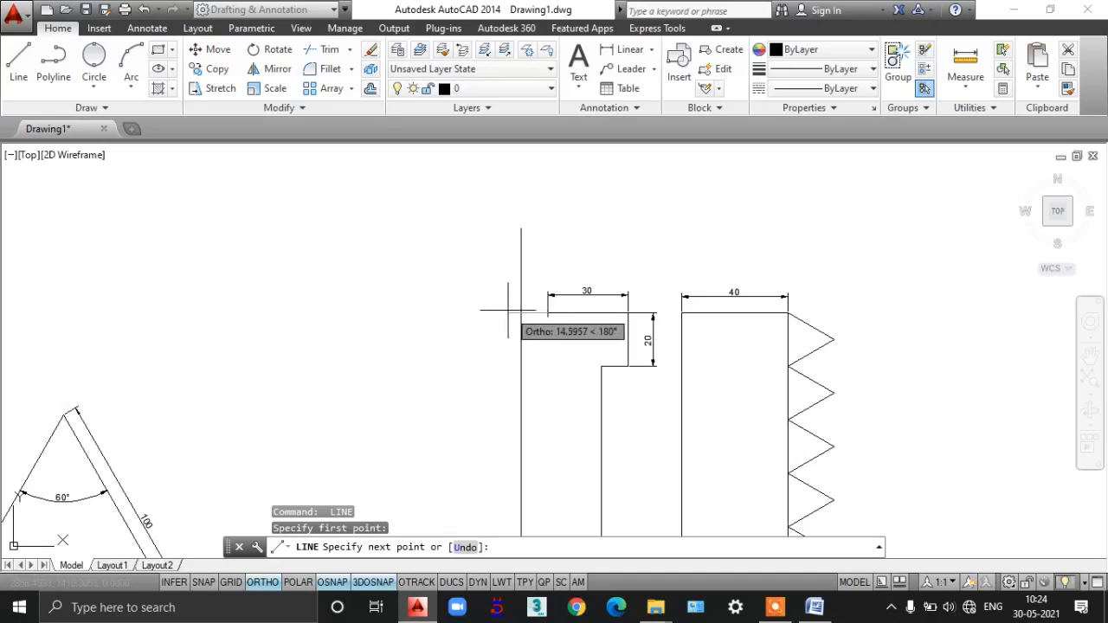
{"action": "left_click", "coordinate": [507, 313]}
{"action": "key", "text": "Return"}
- Trim the overhanging ends of the vertical and horizontal lines at the figure's upper-left corner
{"action": "type", "text": "tr"}
{"action": "key", "text": "Return"}
{"action": "key", "text": "Return"}
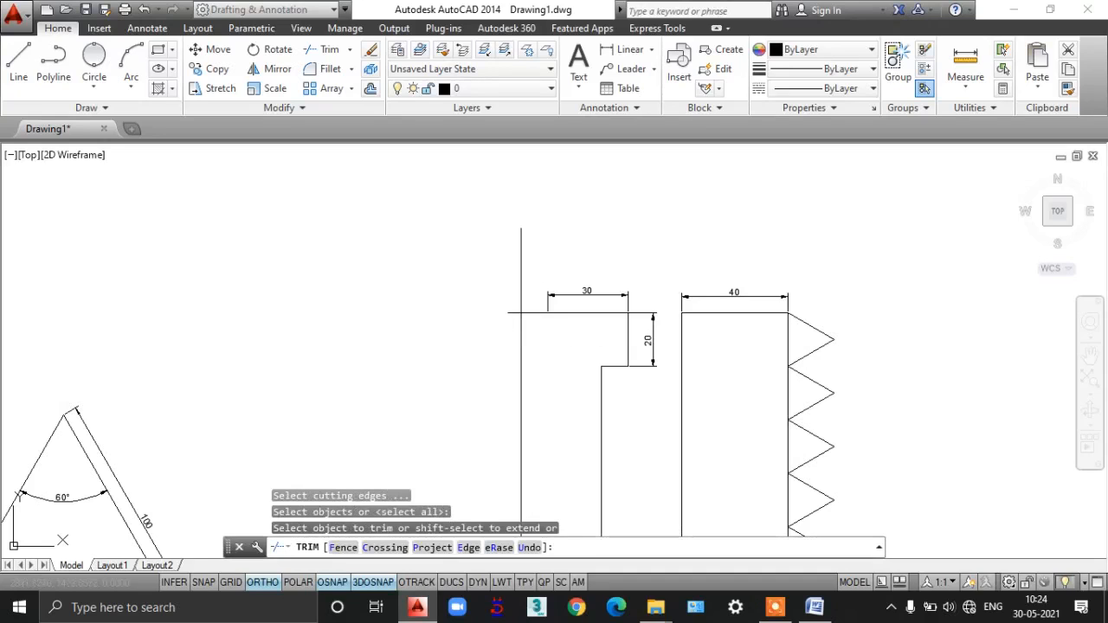
{"action": "left_click", "coordinate": [526, 229]}
{"action": "left_click", "coordinate": [371, 291]}
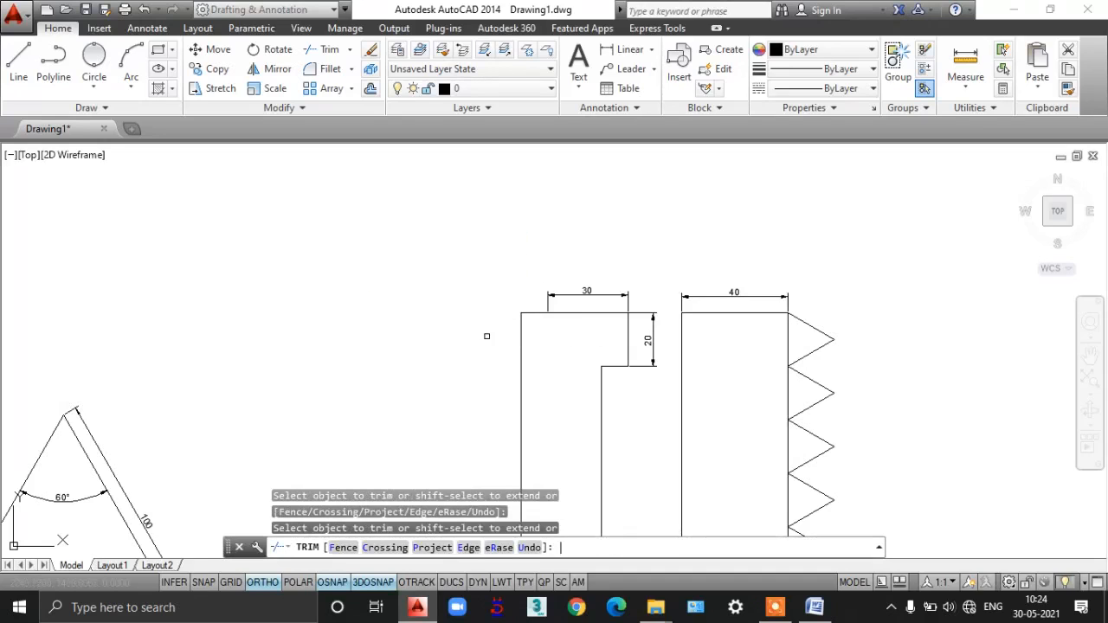
{"action": "scroll", "coordinate": [519, 333], "scroll_direction": "down", "scroll_amount": 2}
{"action": "left_click", "coordinate": [652, 490]}
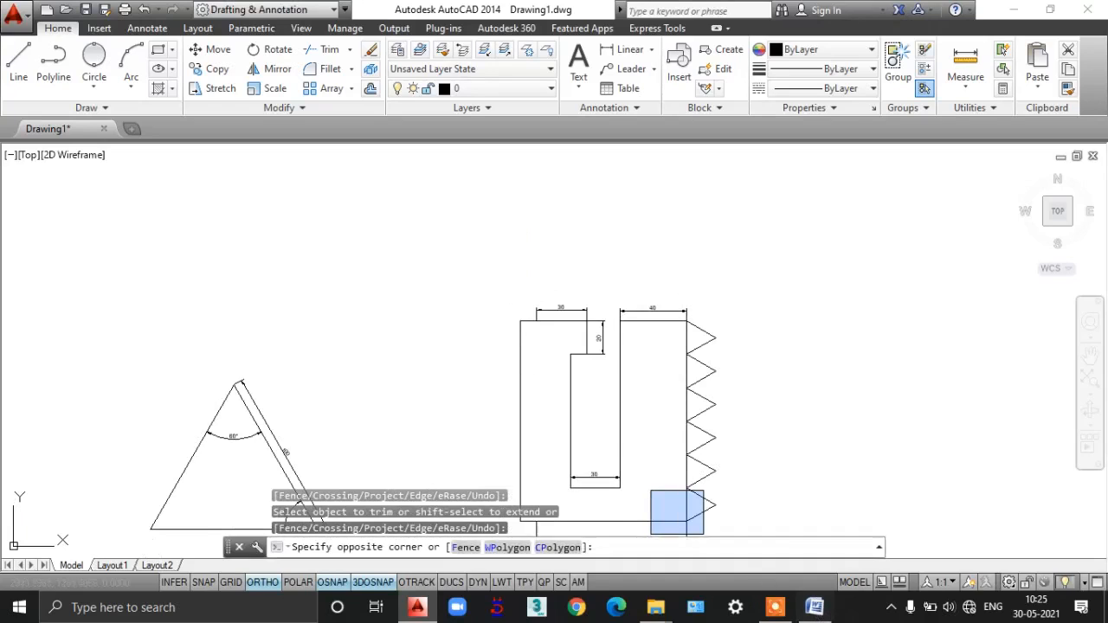
{"action": "left_click", "coordinate": [761, 351]}
{"action": "key", "text": "Escape"}
- Examine the side lengths and angles of the hexagon and the star figure on the Word exercise sheet
{"action": "left_click", "coordinate": [814, 607]}
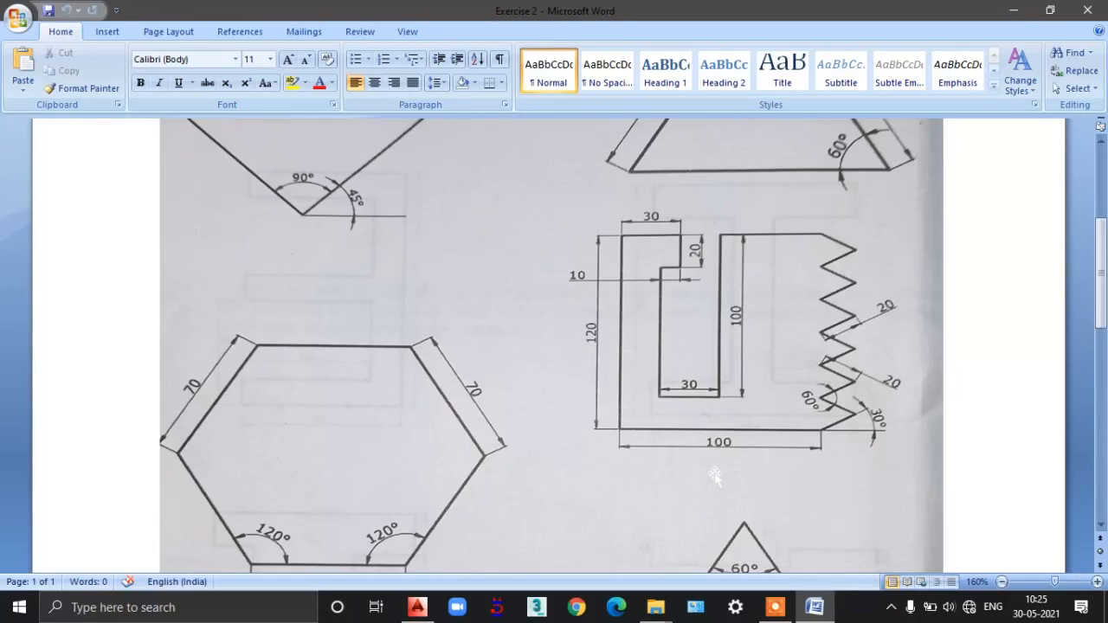
{"action": "scroll", "coordinate": [506, 357], "scroll_direction": "down", "scroll_amount": 3}
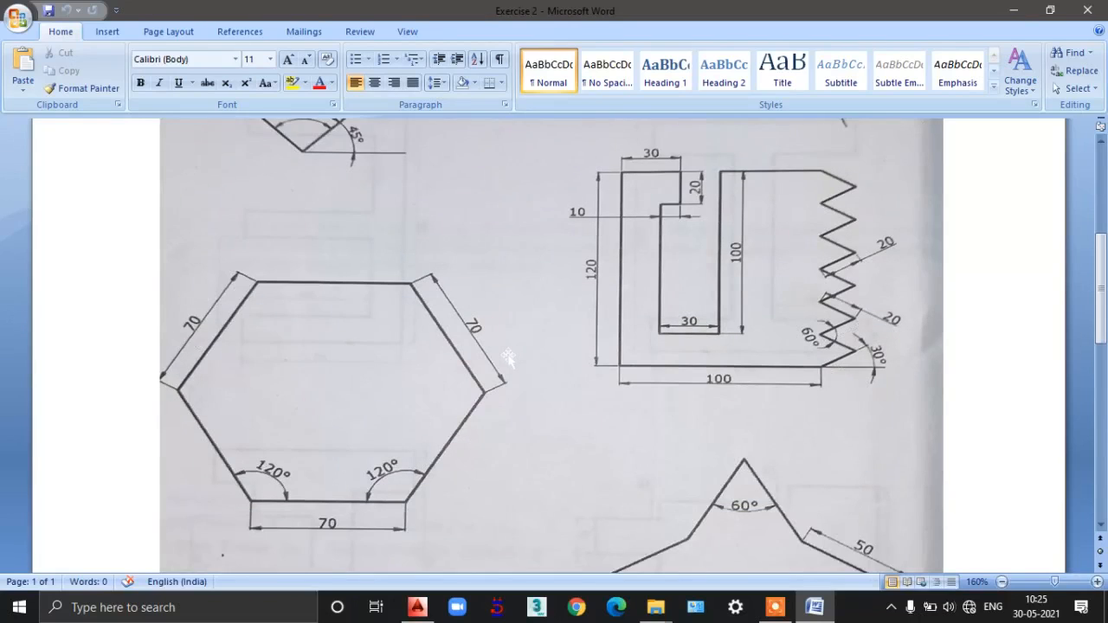
{"action": "scroll", "coordinate": [508, 359], "scroll_direction": "up", "scroll_amount": 8}
{"action": "scroll", "coordinate": [507, 359], "scroll_direction": "down", "scroll_amount": 11}
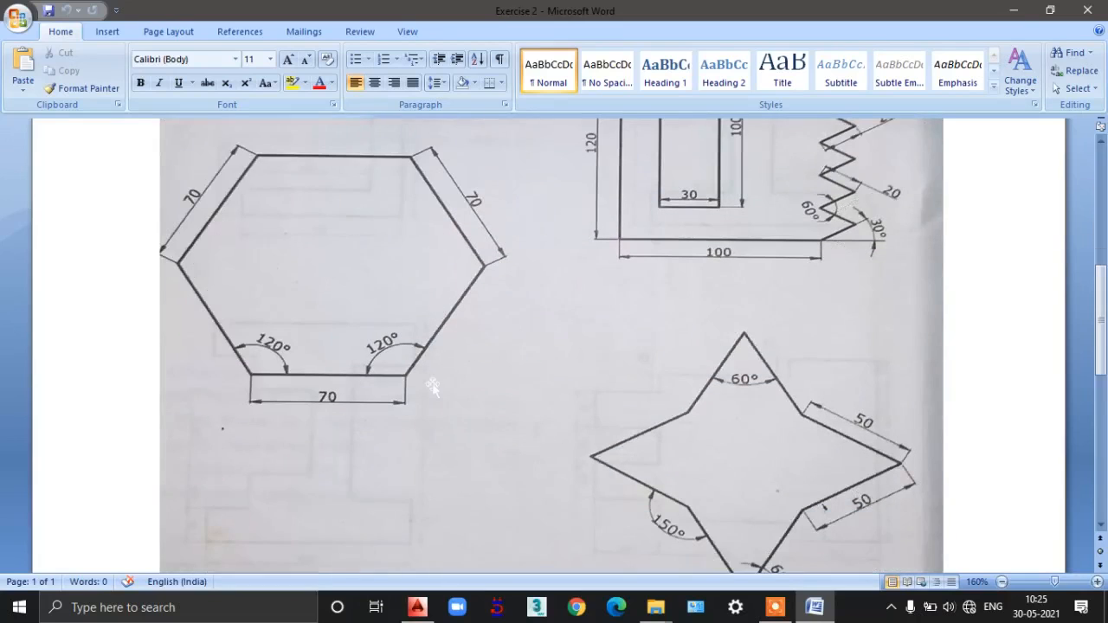
{"action": "scroll", "coordinate": [518, 387], "scroll_direction": "up", "scroll_amount": 2}
{"action": "scroll", "coordinate": [346, 409], "scroll_direction": "up", "scroll_amount": 2}
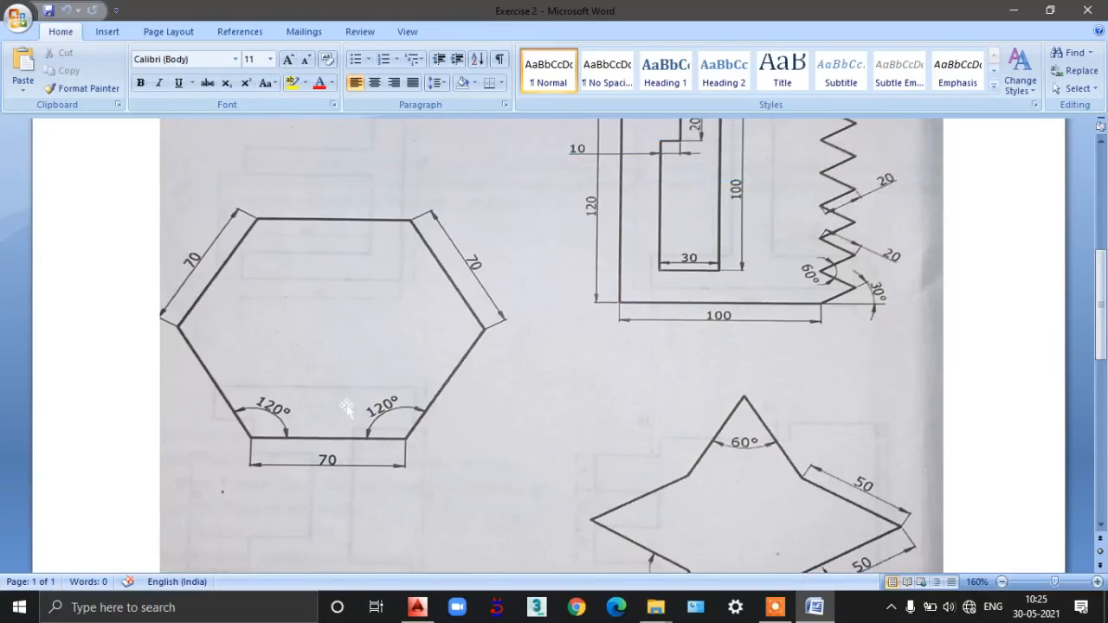
{"action": "scroll", "coordinate": [347, 409], "scroll_direction": "down", "scroll_amount": 2}
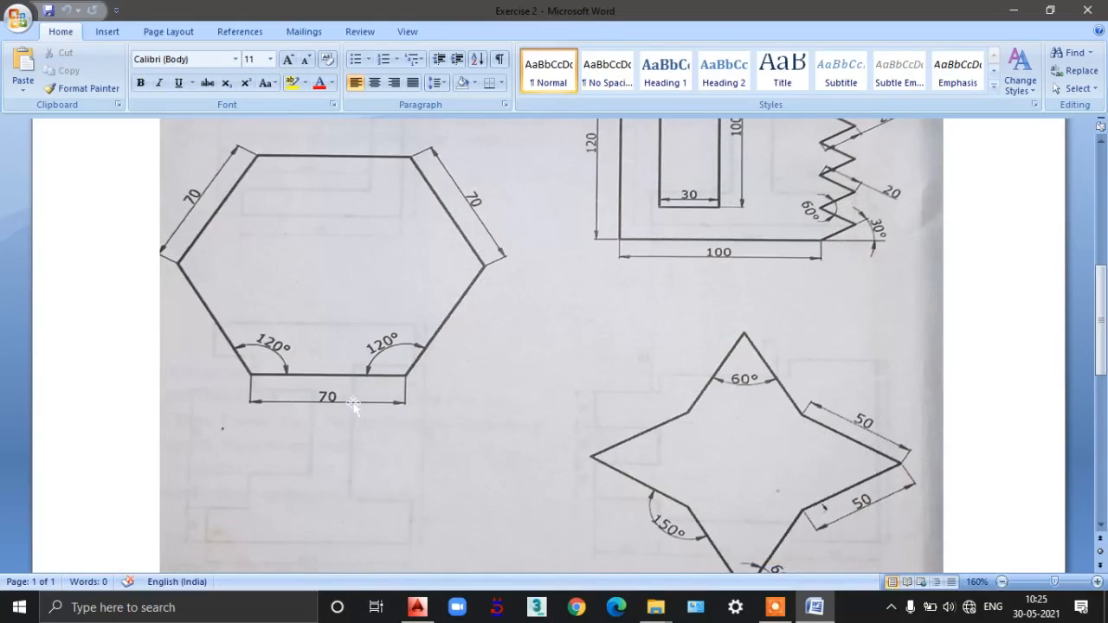
{"action": "scroll", "coordinate": [353, 405], "scroll_direction": "down", "scroll_amount": 2}
{"action": "scroll", "coordinate": [353, 405], "scroll_direction": "up", "scroll_amount": 2}
{"action": "scroll", "coordinate": [355, 404], "scroll_direction": "down", "scroll_amount": 2}
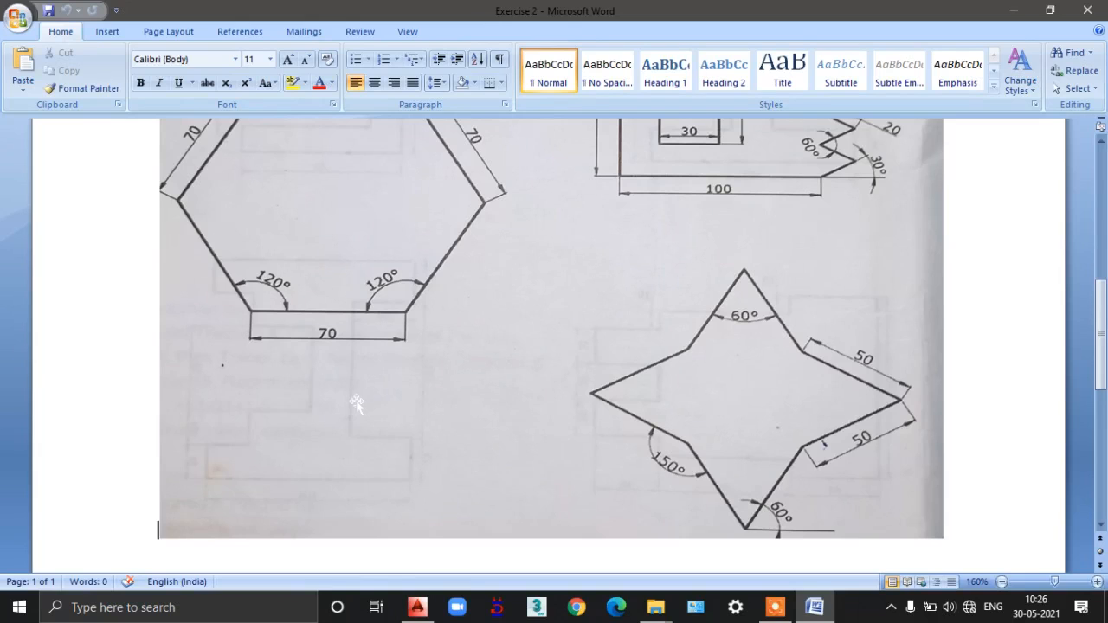
{"action": "scroll", "coordinate": [316, 372], "scroll_direction": "up", "scroll_amount": 4}
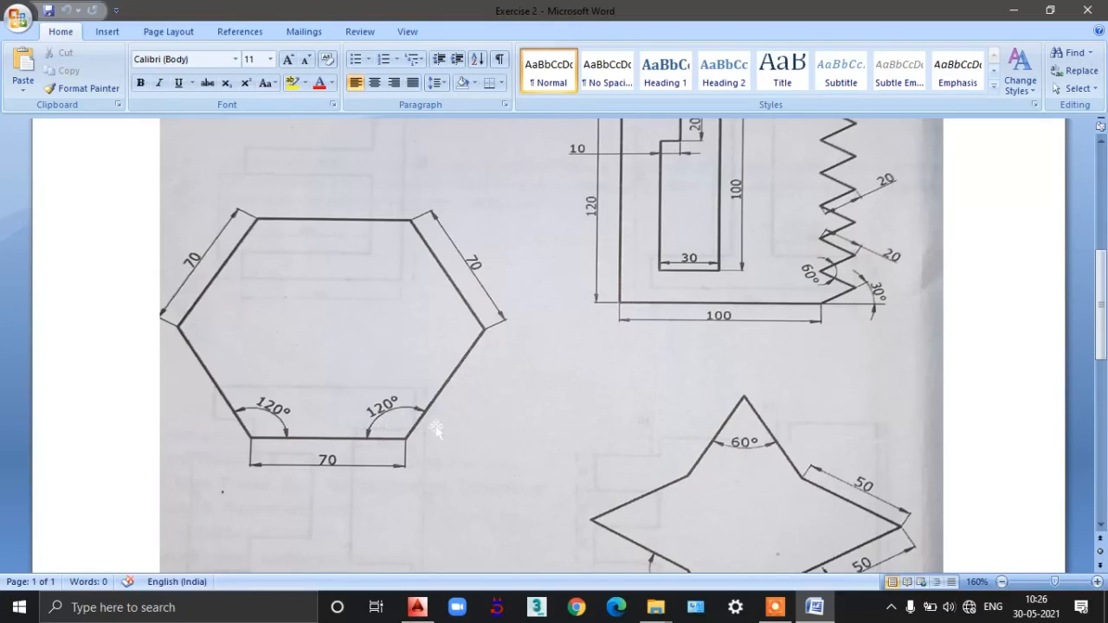
- In AutoCAD, start the hexagon beside the toothed figure with a horizontal base line of 70, drawn to the right
{"action": "left_click", "coordinate": [816, 607]}
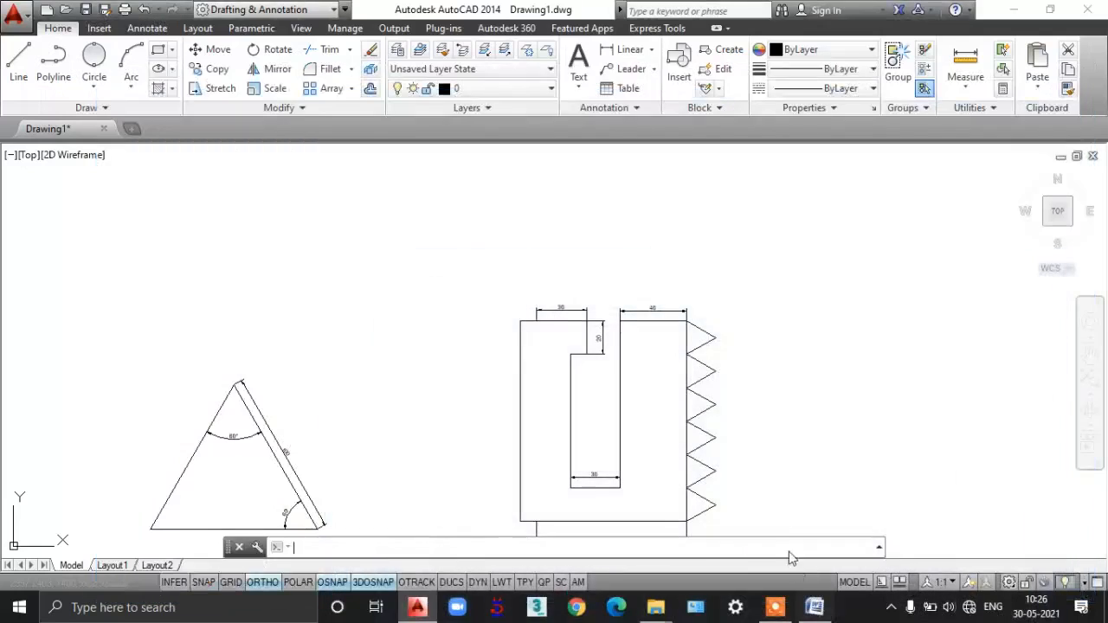
{"action": "scroll", "coordinate": [728, 379], "scroll_direction": "up", "scroll_amount": 3}
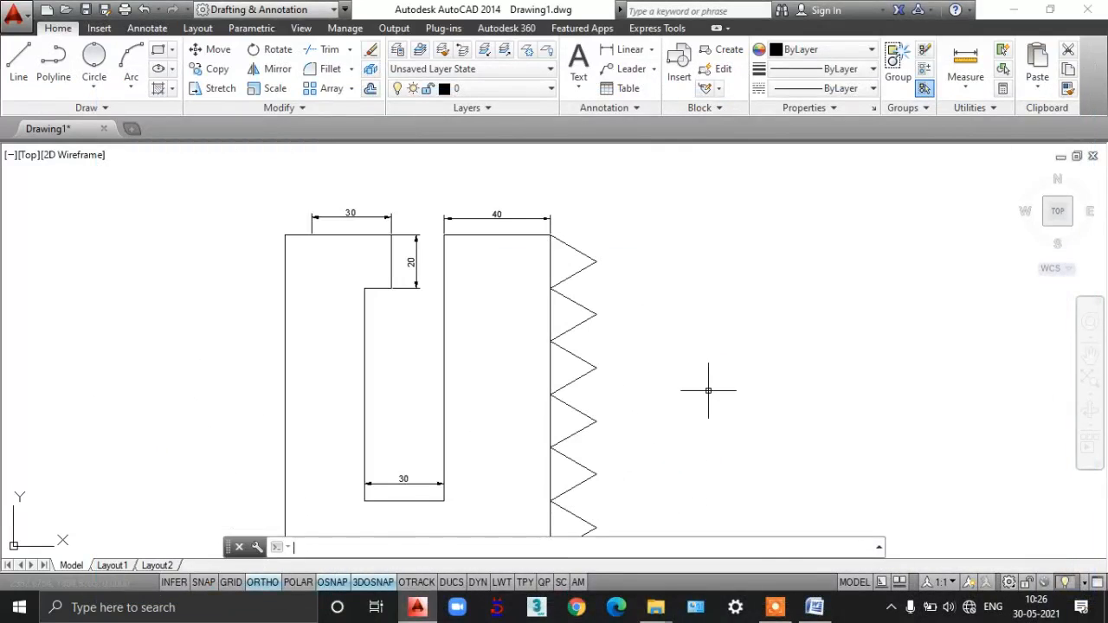
{"action": "key", "text": "l"}
{"action": "key", "text": "Return"}
{"action": "left_click", "coordinate": [737, 435]}
{"action": "left_click", "coordinate": [814, 608]}
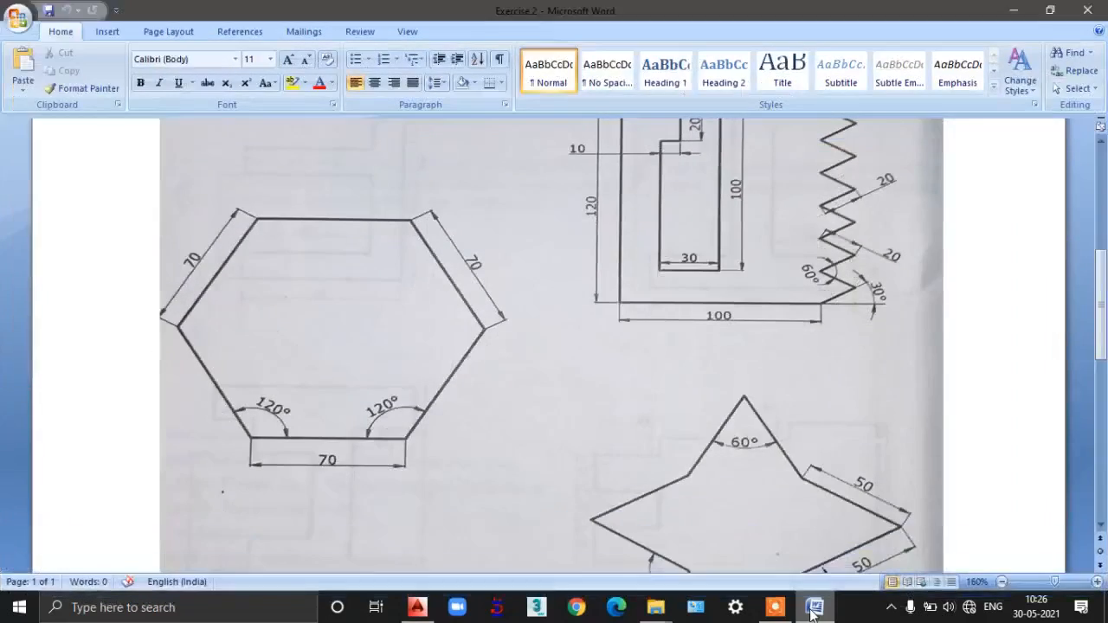
{"action": "left_click", "coordinate": [815, 608]}
{"action": "type", "text": "7"}
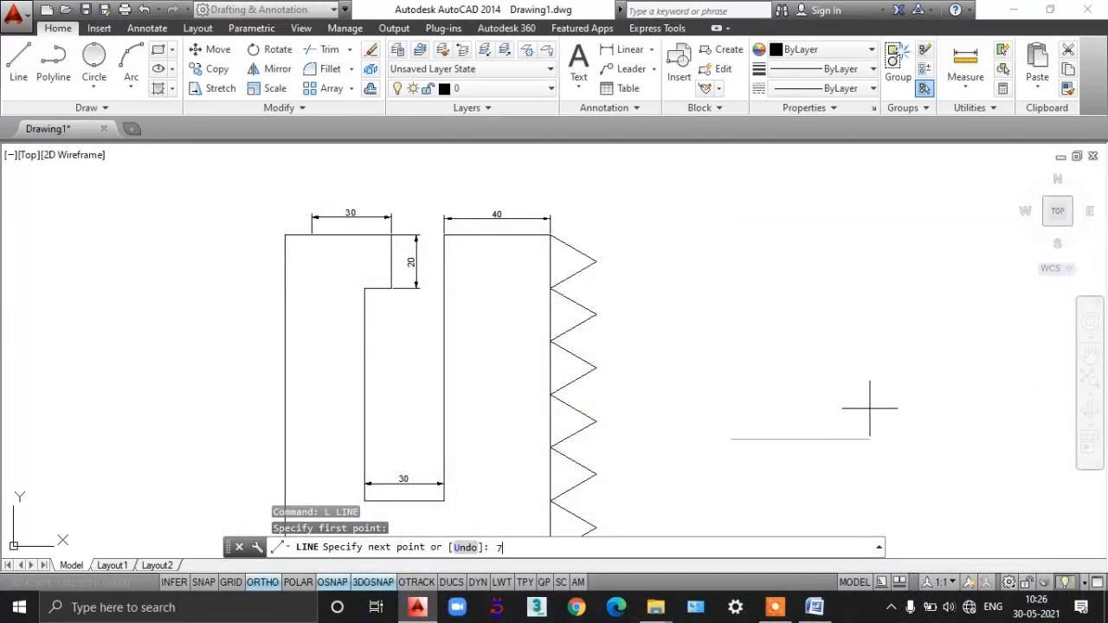
{"action": "type", "text": "0"}
{"action": "key", "text": "Return"}
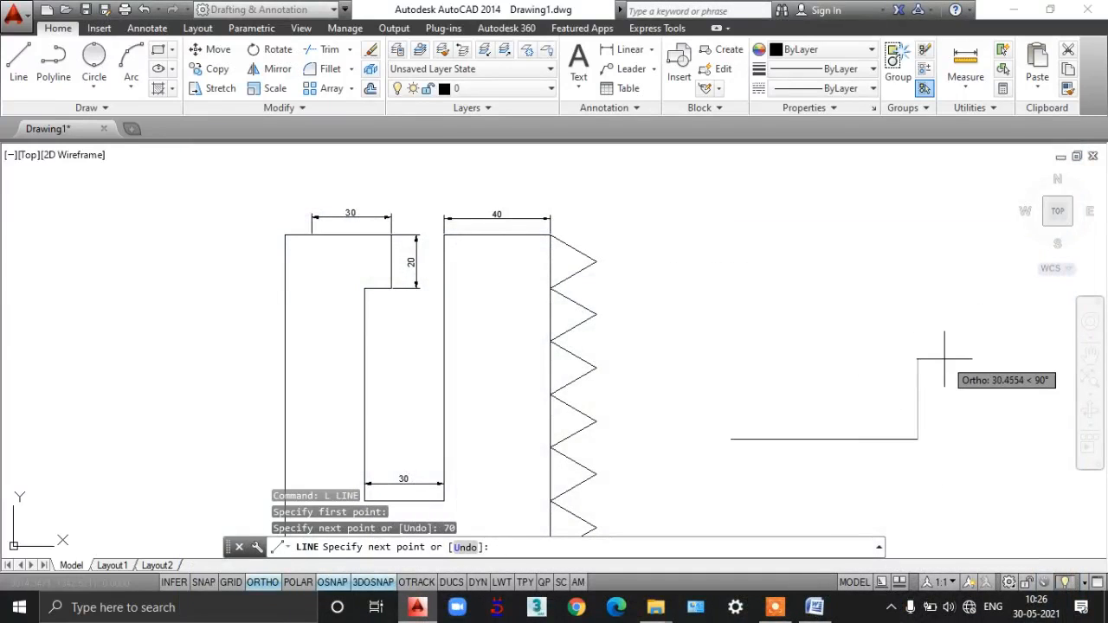
{"action": "middle_click_drag", "start_coordinate": [940, 366], "coordinate": [817, 370]}
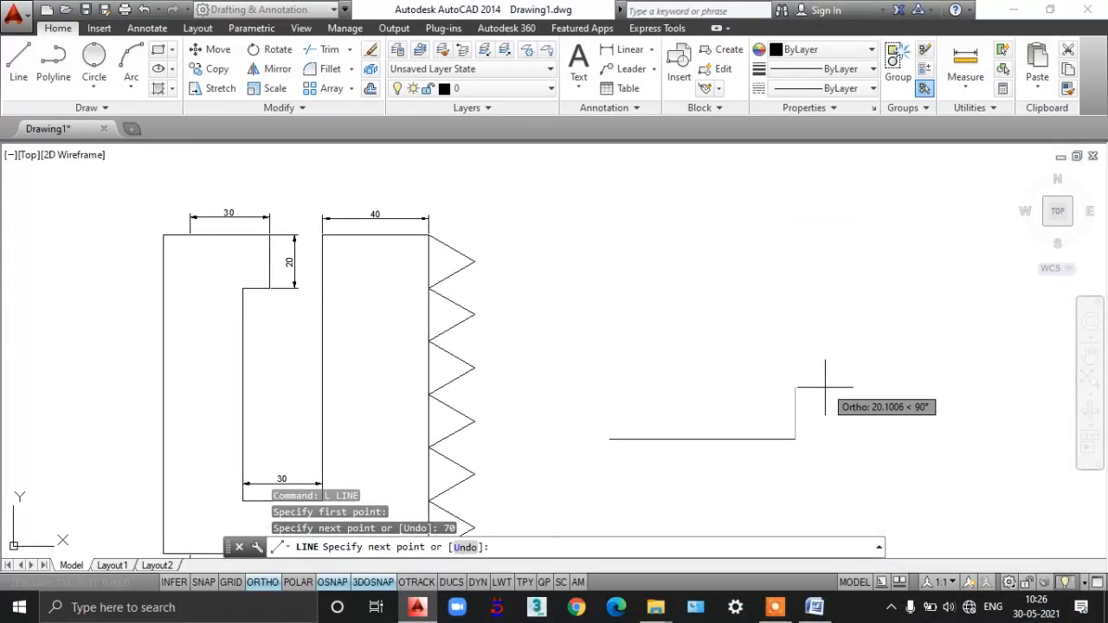
{"action": "type", "text": "@70"}
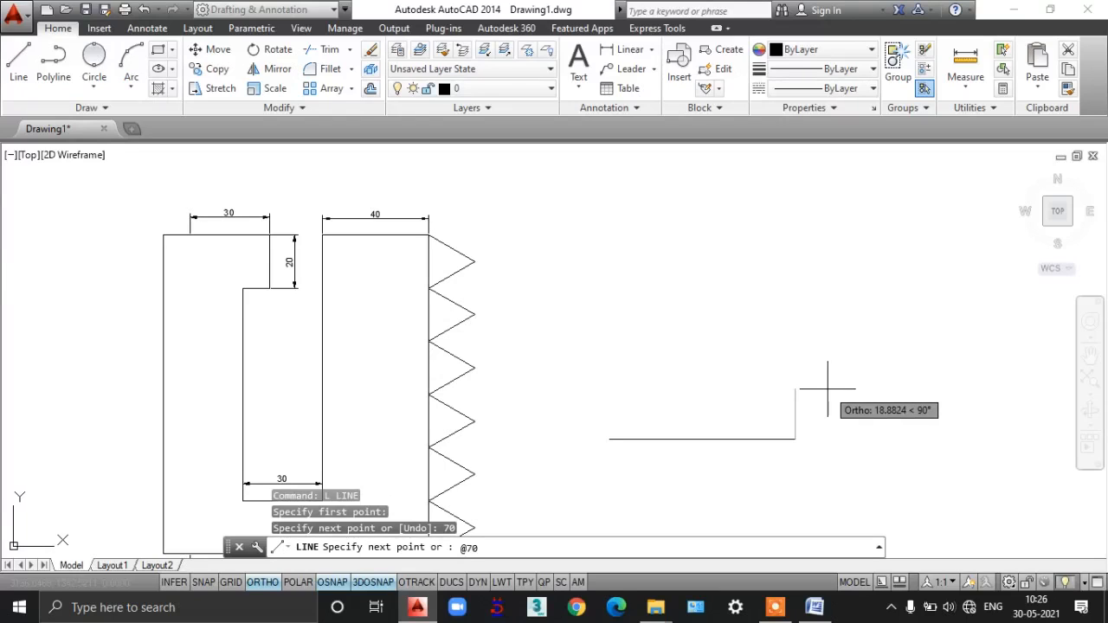
{"action": "type", "text": "<"}
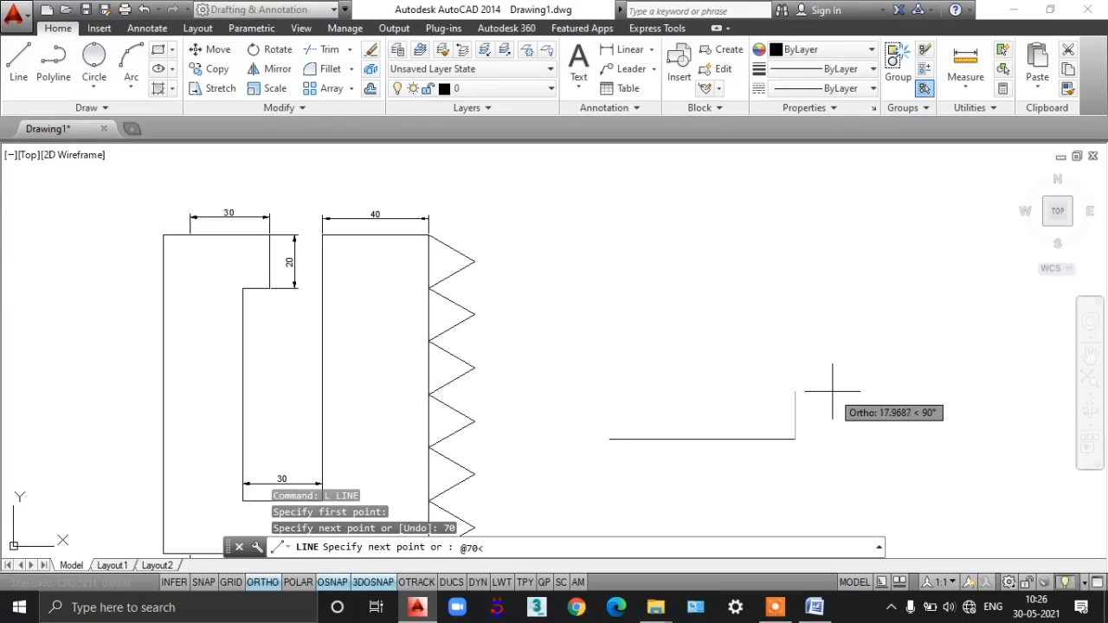
{"action": "type", "text": "60"}
{"action": "key", "text": "Return"}
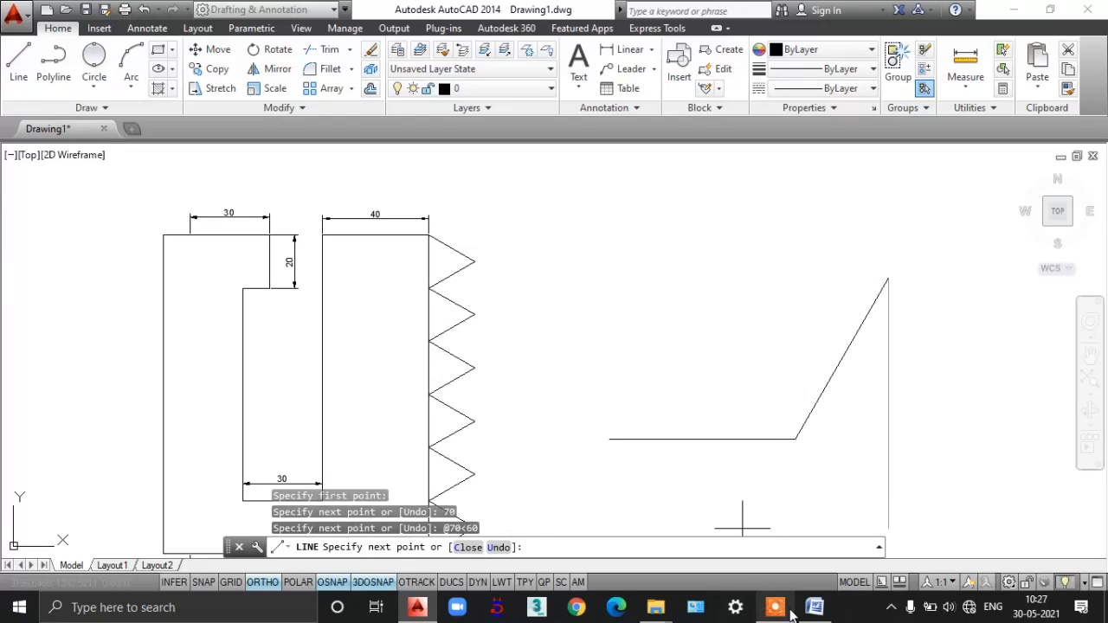
{"action": "left_click", "coordinate": [807, 609]}
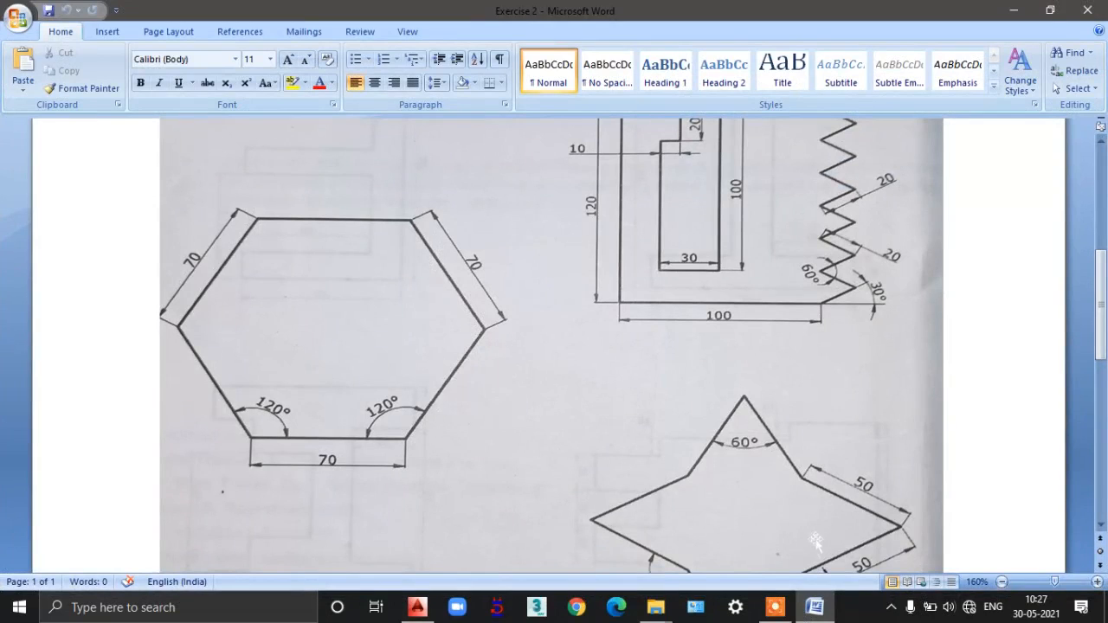
{"action": "left_click", "coordinate": [814, 607]}
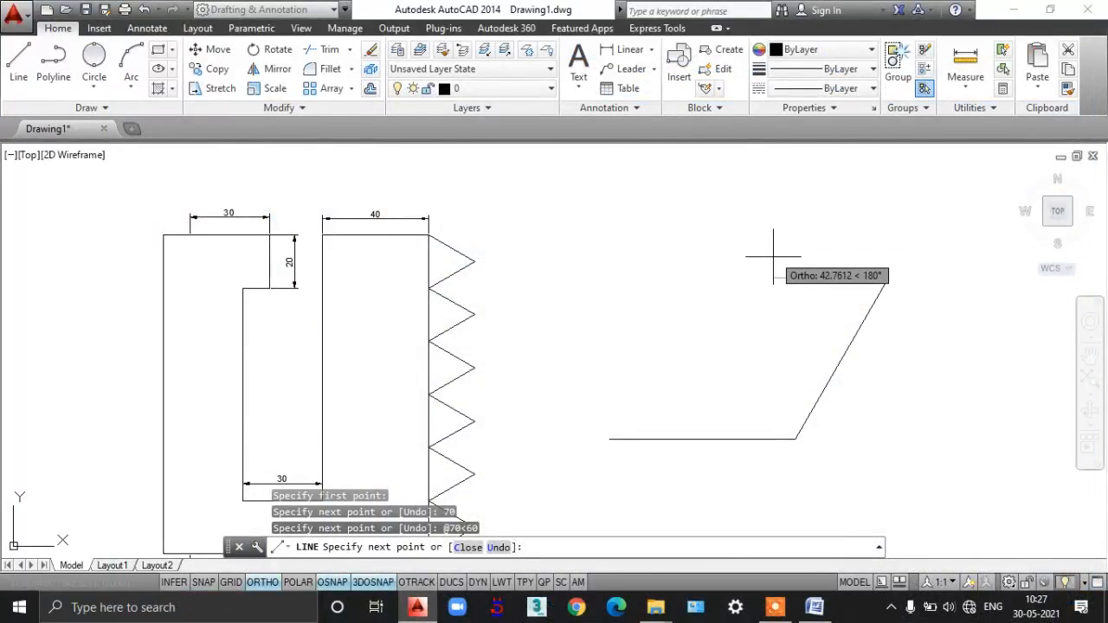
{"action": "middle_click_drag", "start_coordinate": [782, 250], "coordinate": [718, 338]}
{"action": "type", "text": "@70"}
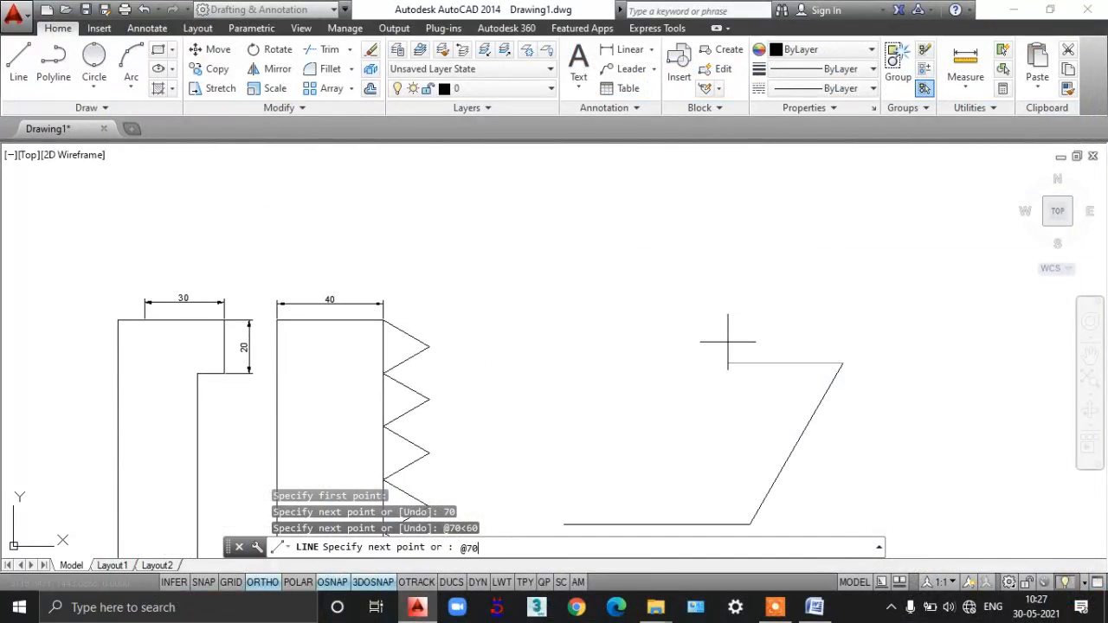
{"action": "type", "text": "<120"}
{"action": "key", "text": "Return"}
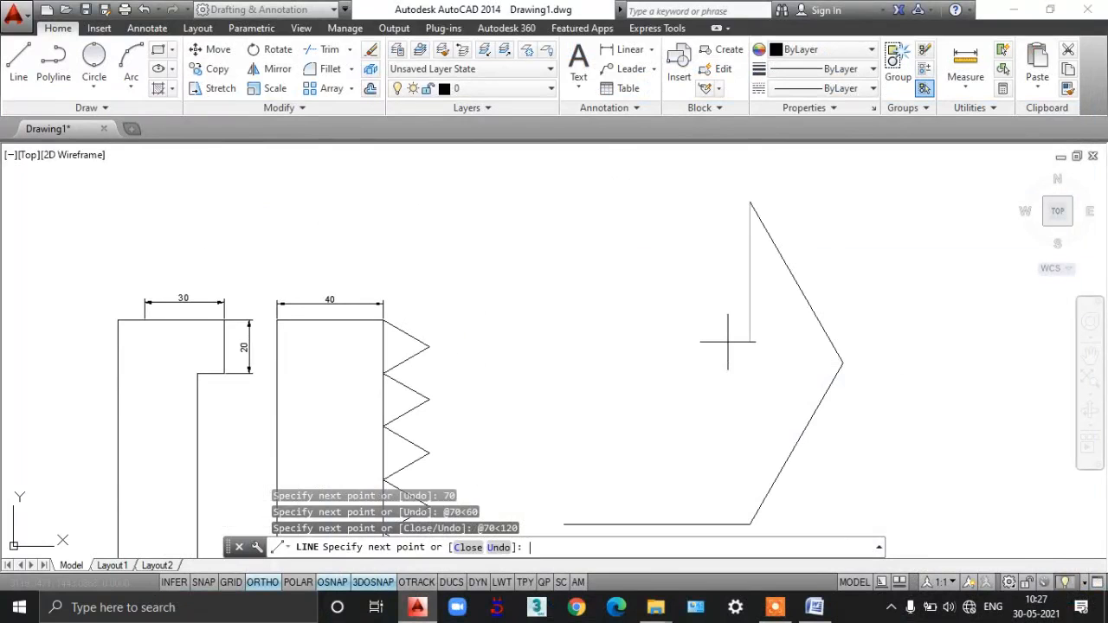
- Draw the hexagon's top edge horizontally leftward with a length of 70, checking the Word sheet before and after
{"action": "left_click", "coordinate": [815, 608]}
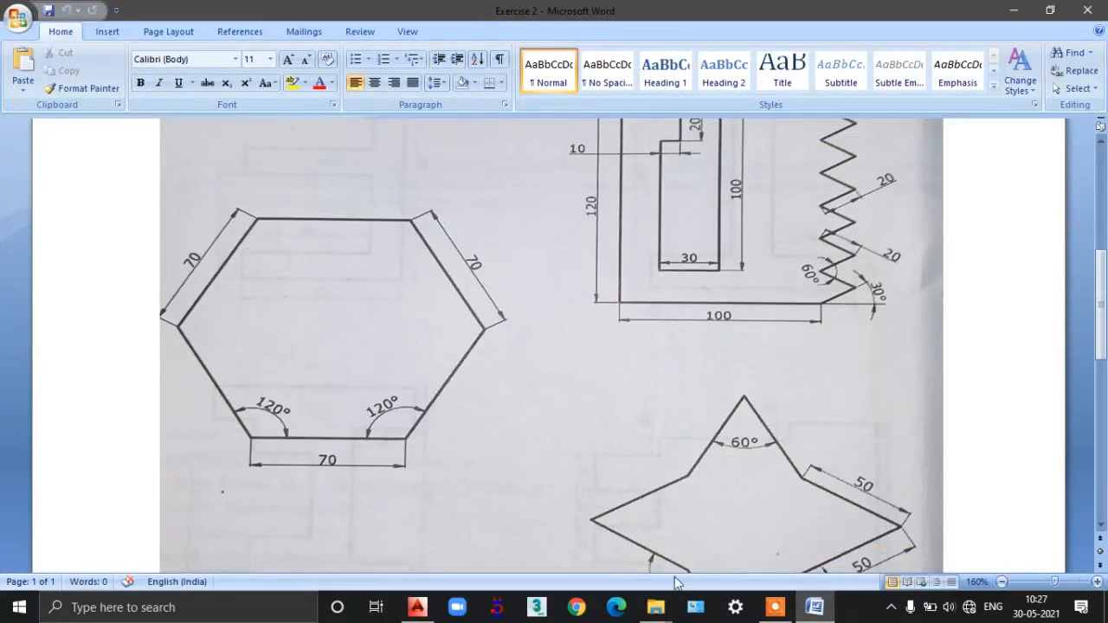
{"action": "left_click", "coordinate": [814, 606]}
{"action": "type", "text": "70"}
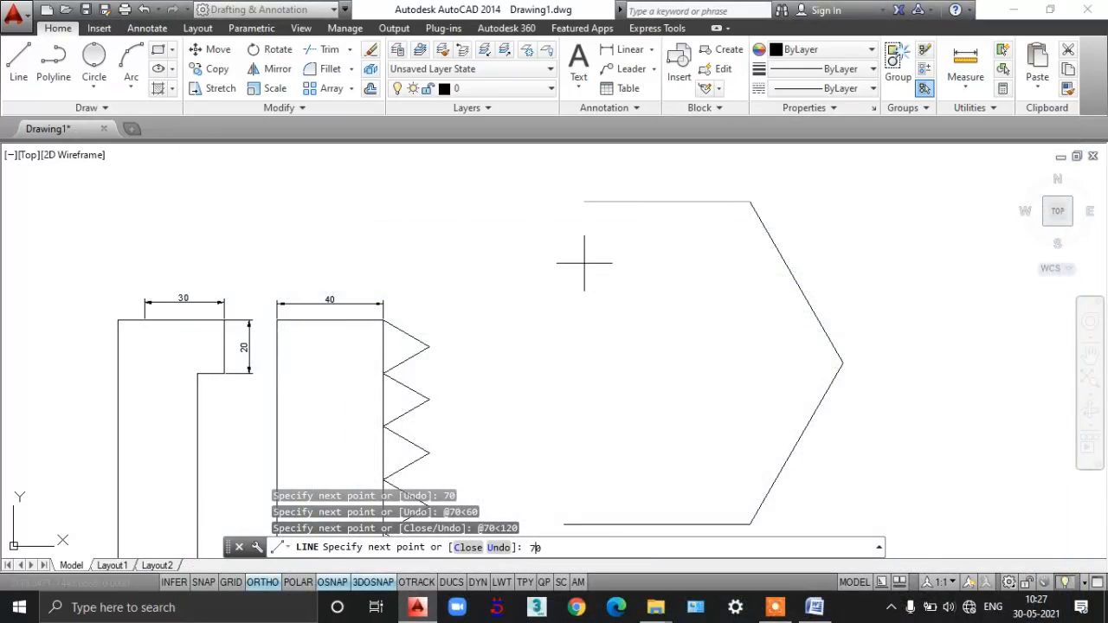
{"action": "key", "text": "Return"}
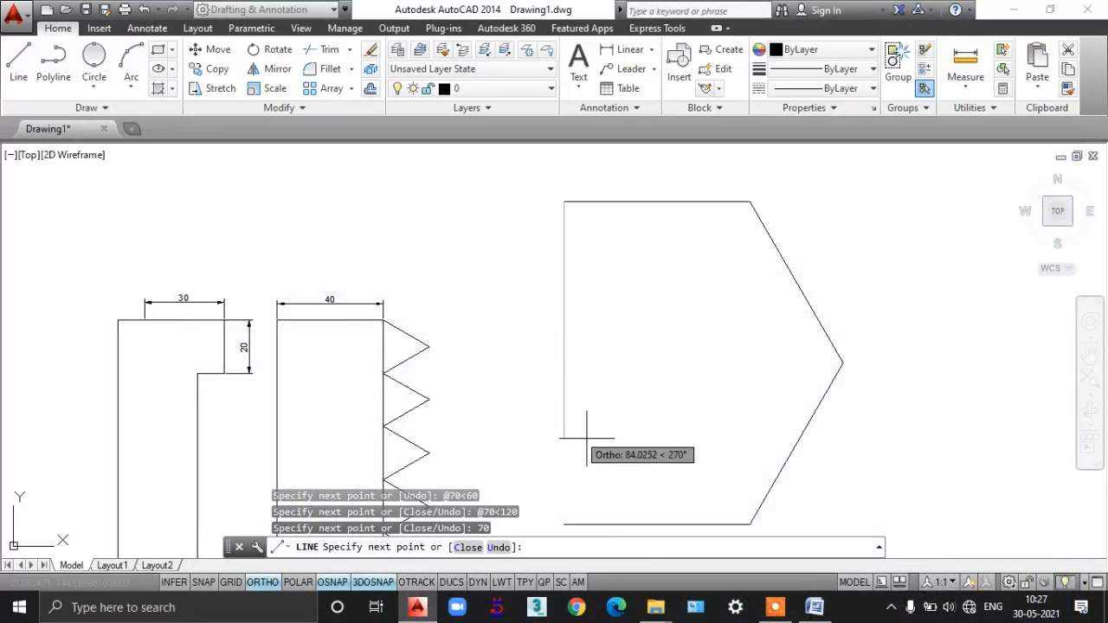
{"action": "left_click", "coordinate": [815, 608]}
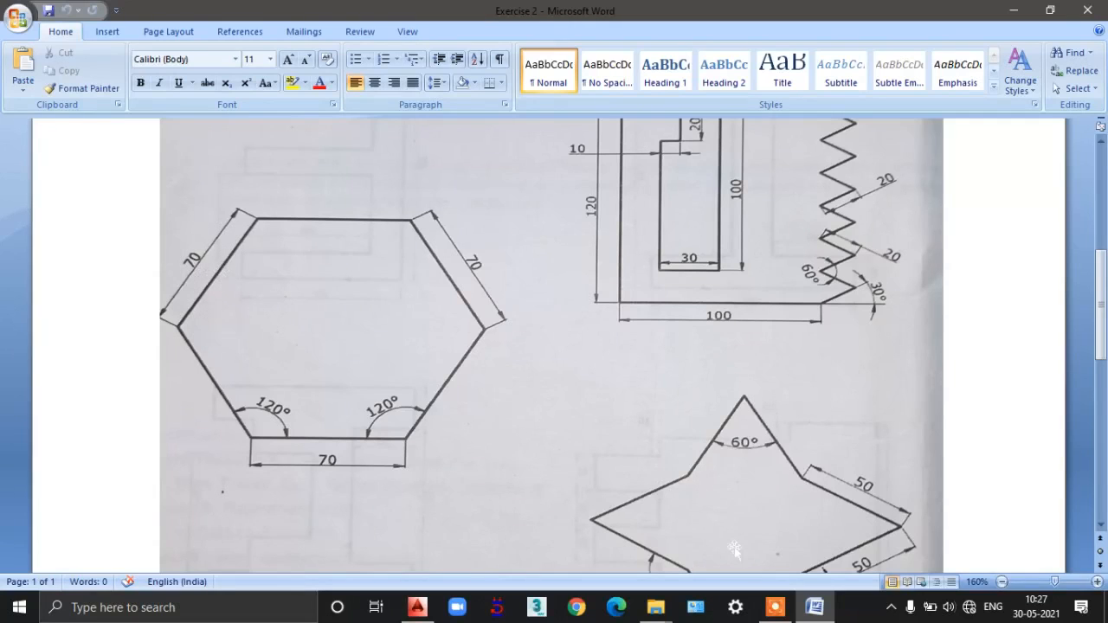
{"action": "left_click", "coordinate": [814, 607]}
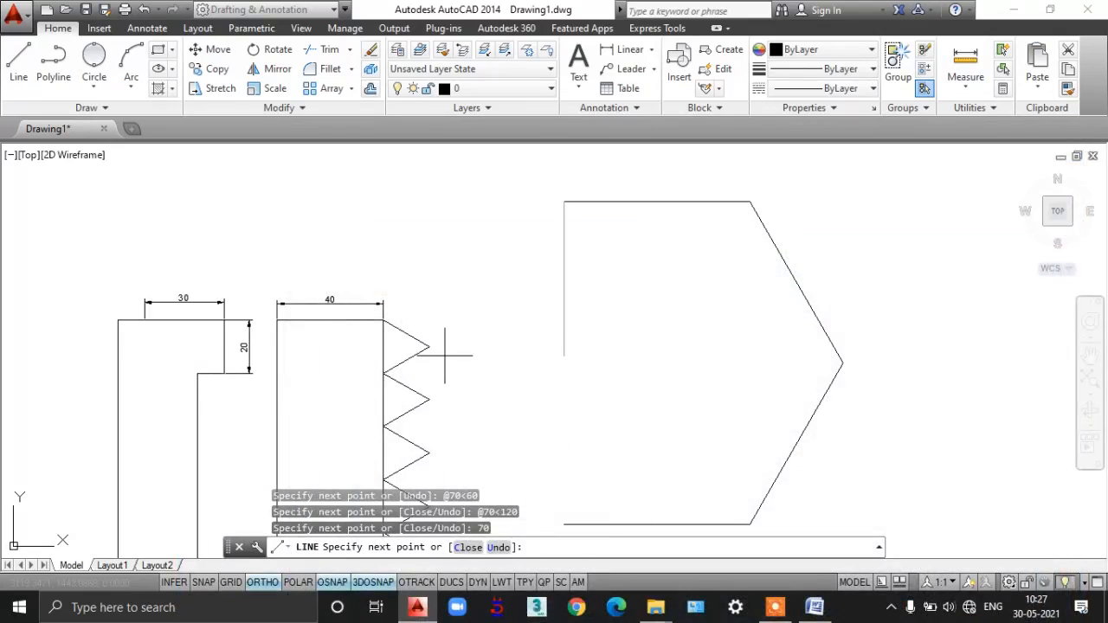
{"action": "type", "text": "@"}
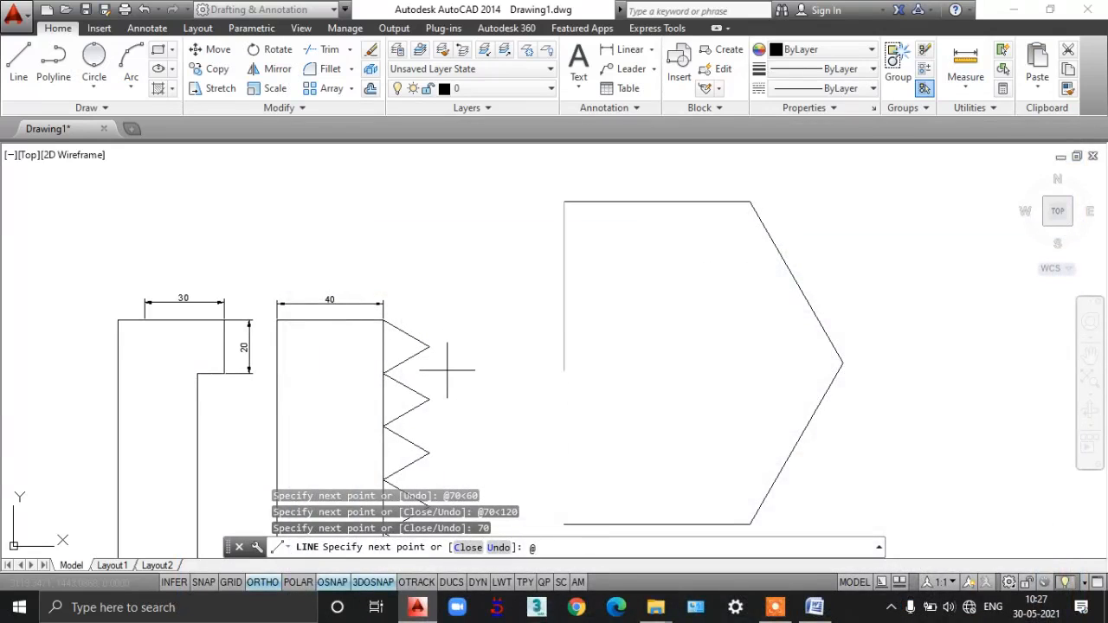
{"action": "type", "text": "70"}
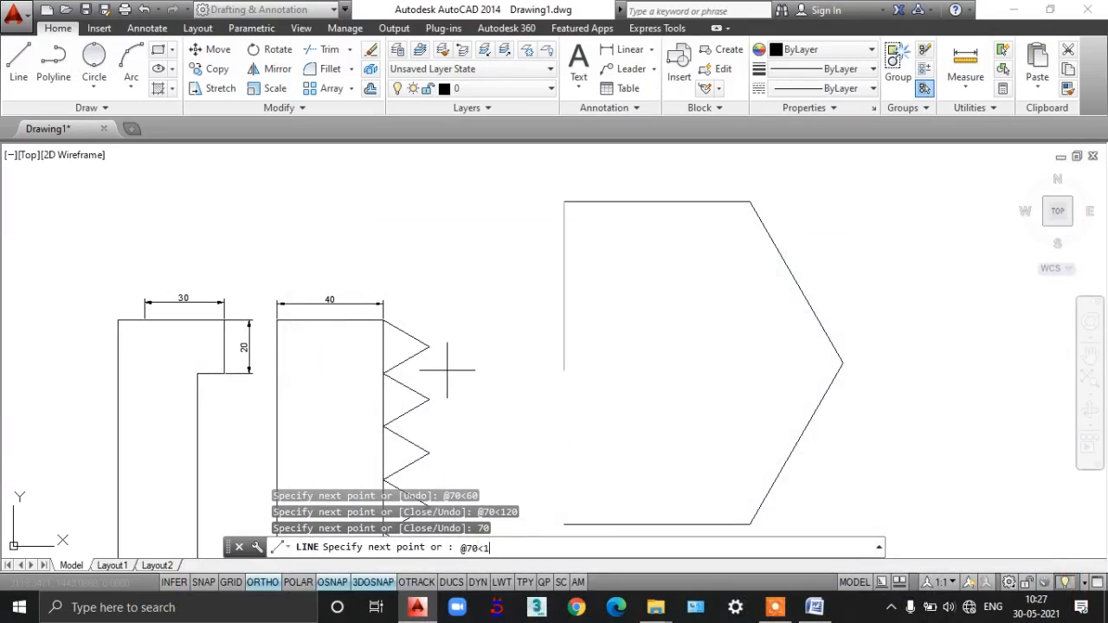
{"action": "type", "text": "<240"}
{"action": "key", "text": "Return"}
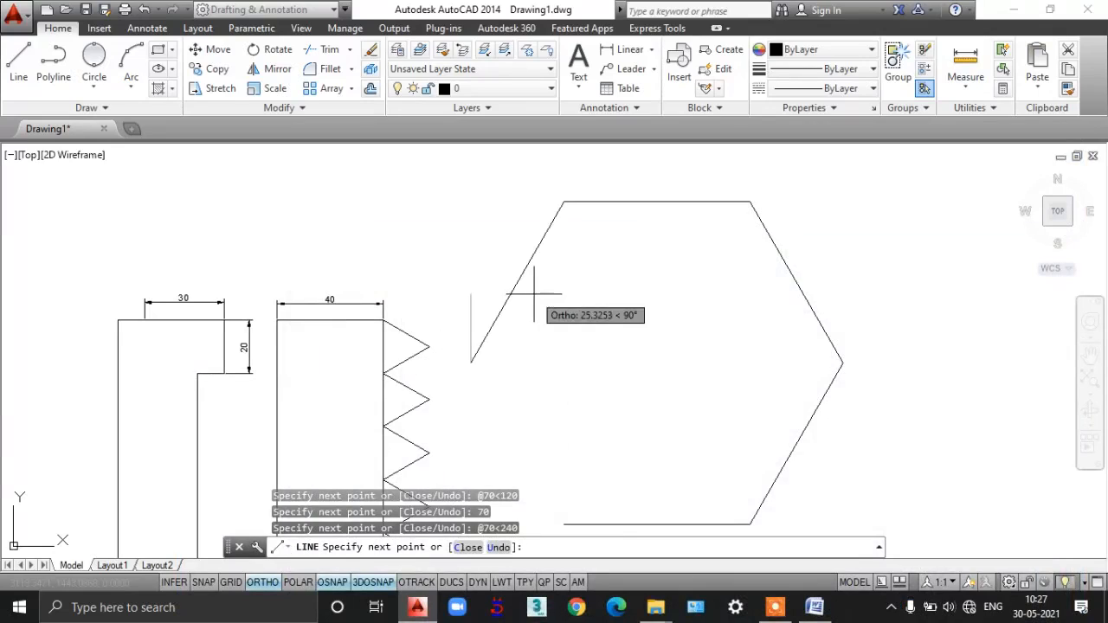
- Close the hexagon by drawing its lower-left side to the base's left endpoint, and end the Line command
{"action": "left_click", "coordinate": [564, 523]}
{"action": "middle_click_drag", "start_coordinate": [630, 433], "coordinate": [646, 408]}
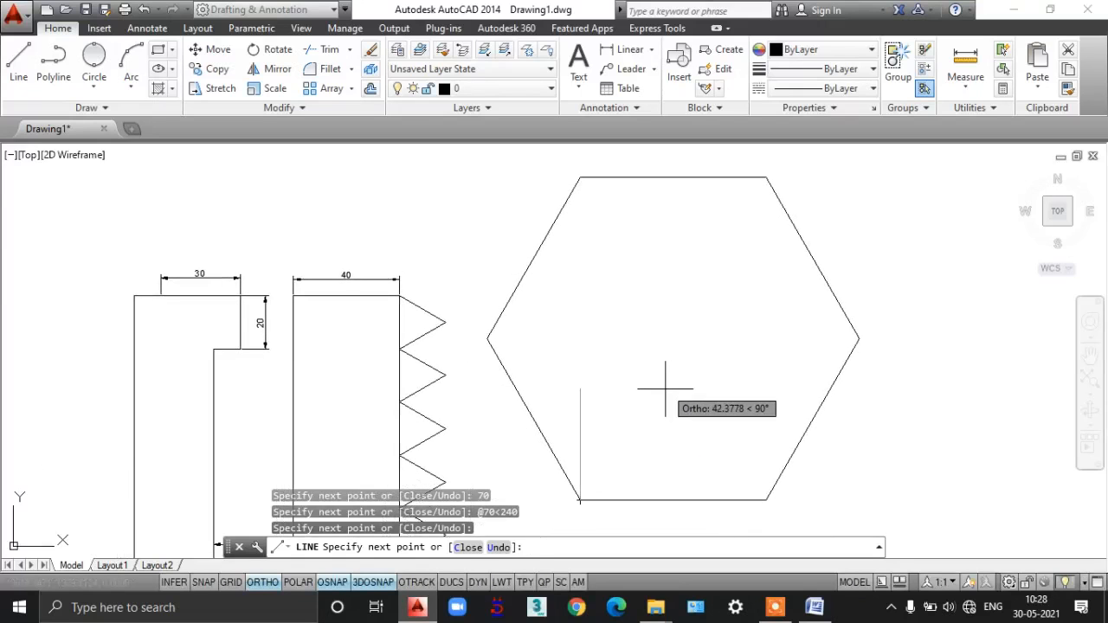
{"action": "key", "text": "Return"}
- Check the hexagon's dimensions on the Word sheet, and add linear dimensions inside its bottom and top edges in AutoCAD
{"action": "left_click", "coordinate": [814, 609]}
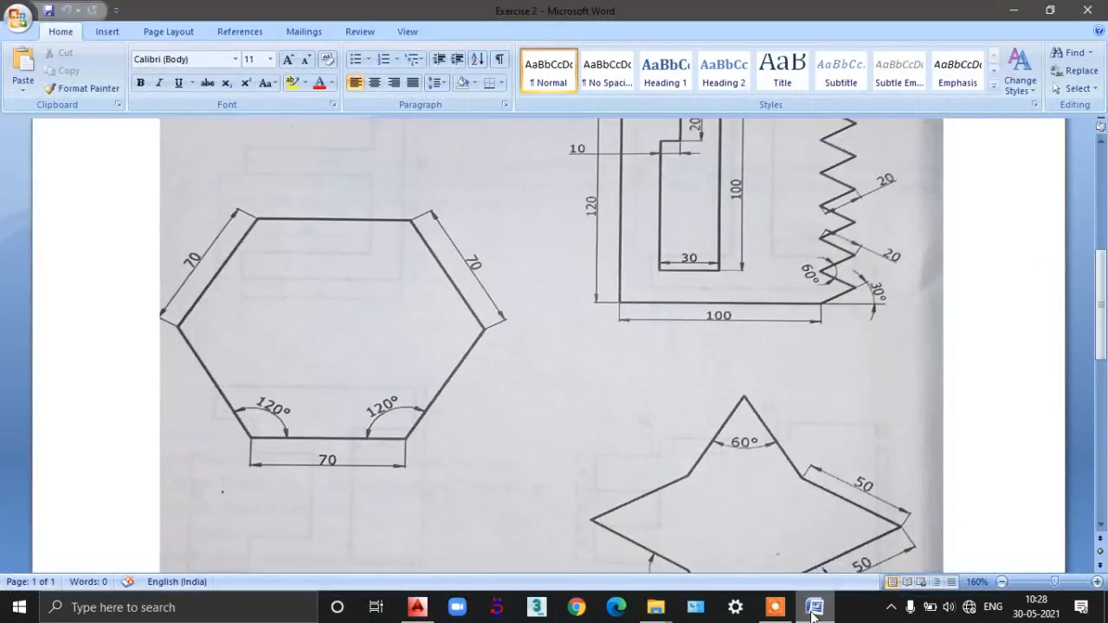
{"action": "left_click", "coordinate": [814, 609]}
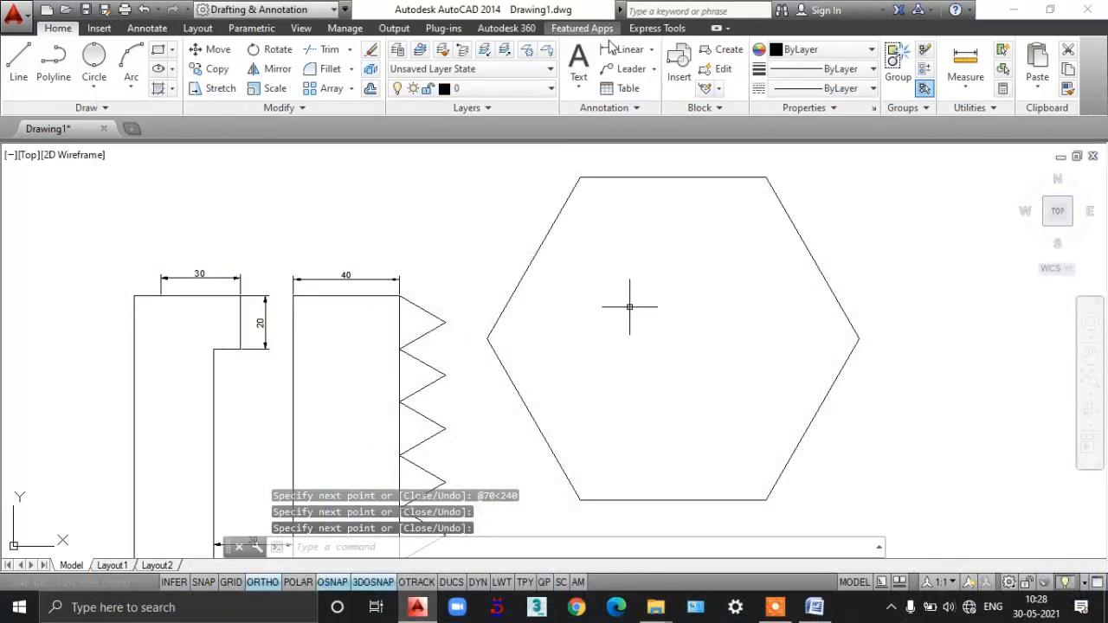
{"action": "left_click", "coordinate": [620, 52]}
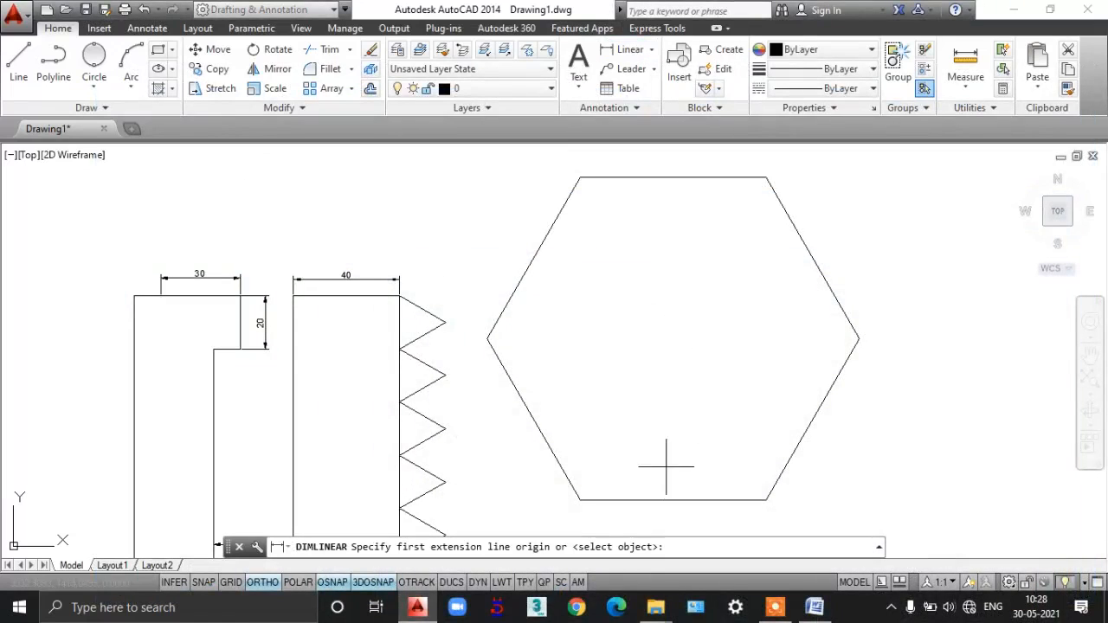
{"action": "left_click", "coordinate": [579, 500]}
{"action": "left_click", "coordinate": [766, 501]}
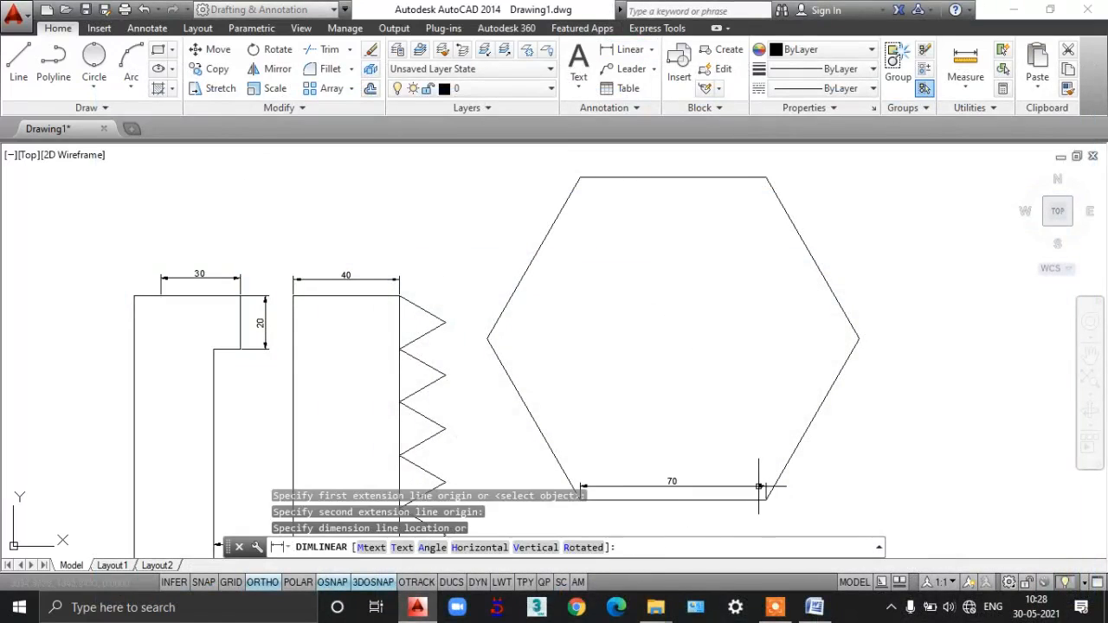
{"action": "left_click", "coordinate": [755, 487]}
{"action": "key", "text": "Return"}
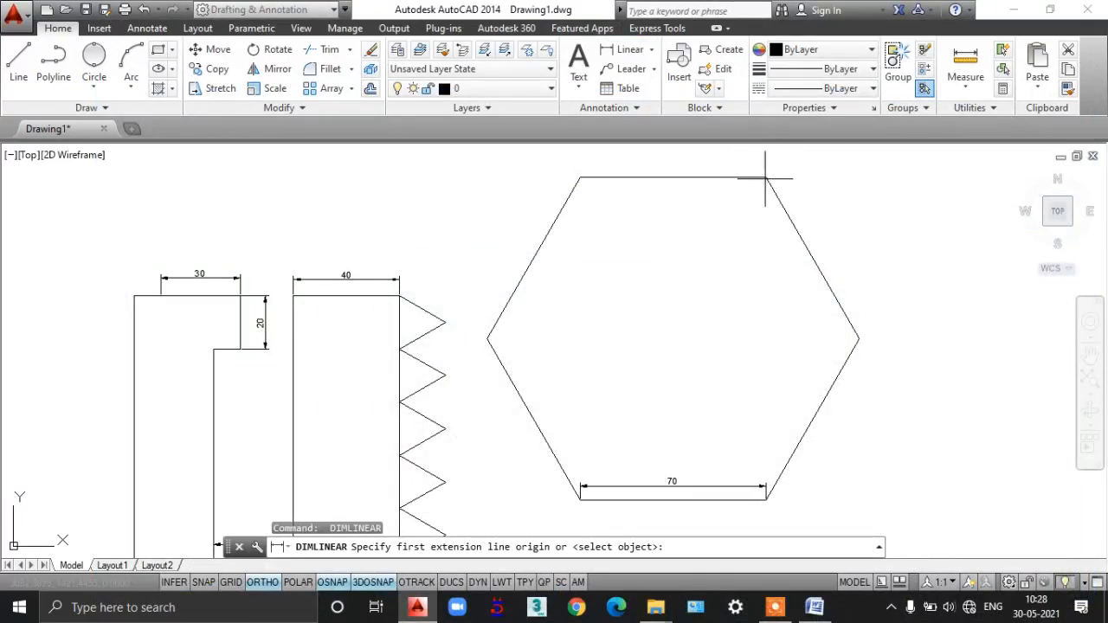
{"action": "left_click", "coordinate": [766, 178]}
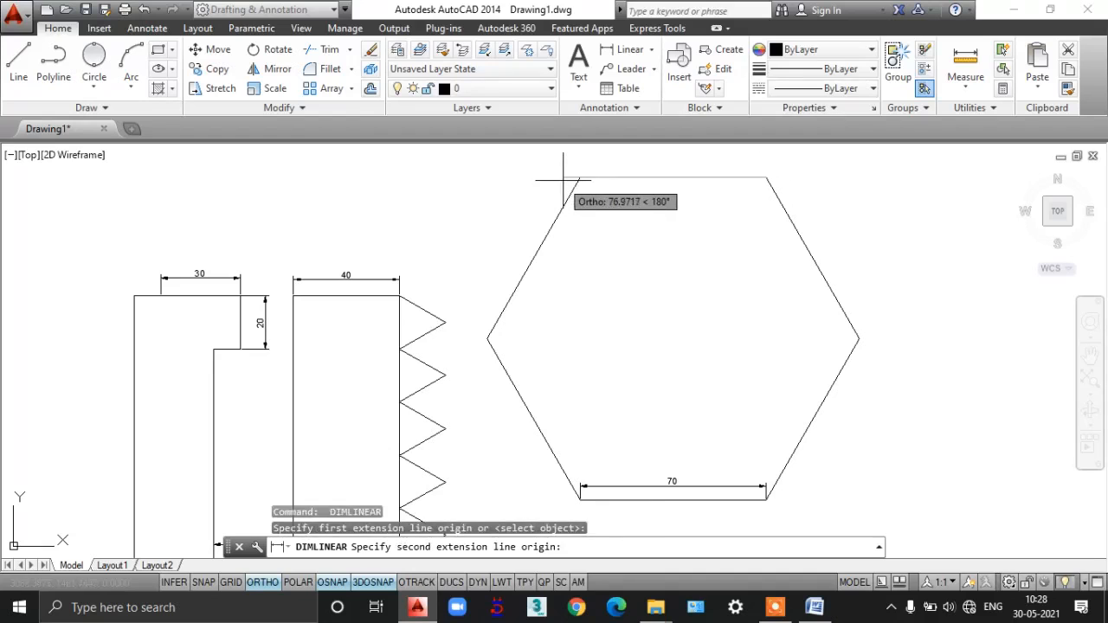
{"action": "left_click", "coordinate": [580, 177]}
{"action": "left_click", "coordinate": [609, 189]}
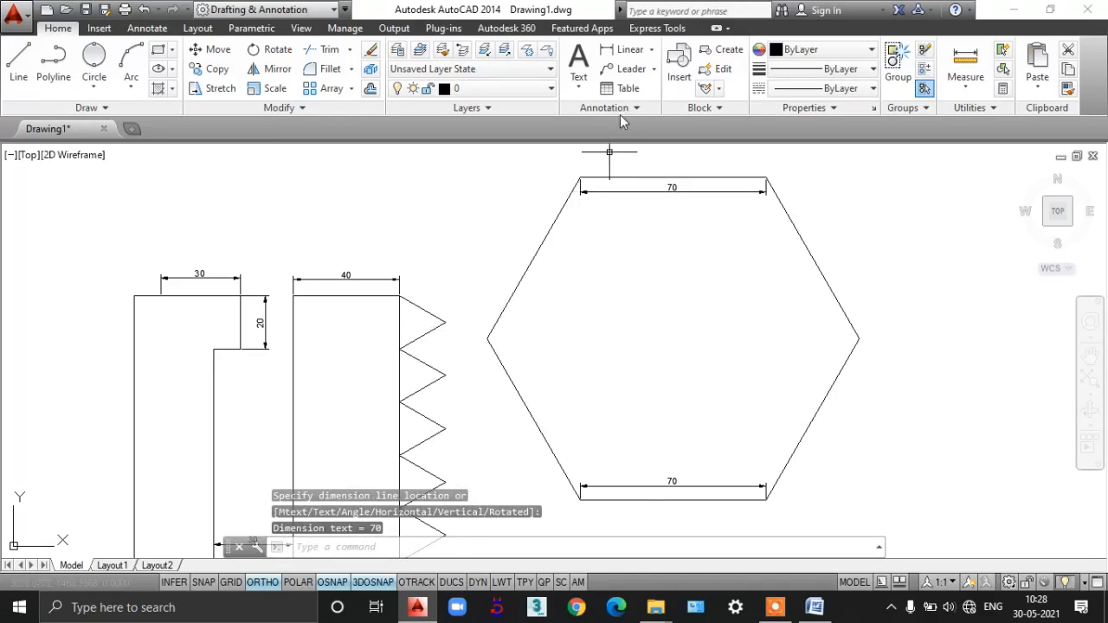
- Add aligned dimensions outside the hexagon's upper-right and lower-left sides
{"action": "left_click", "coordinate": [653, 50]}
{"action": "left_click", "coordinate": [637, 173]}
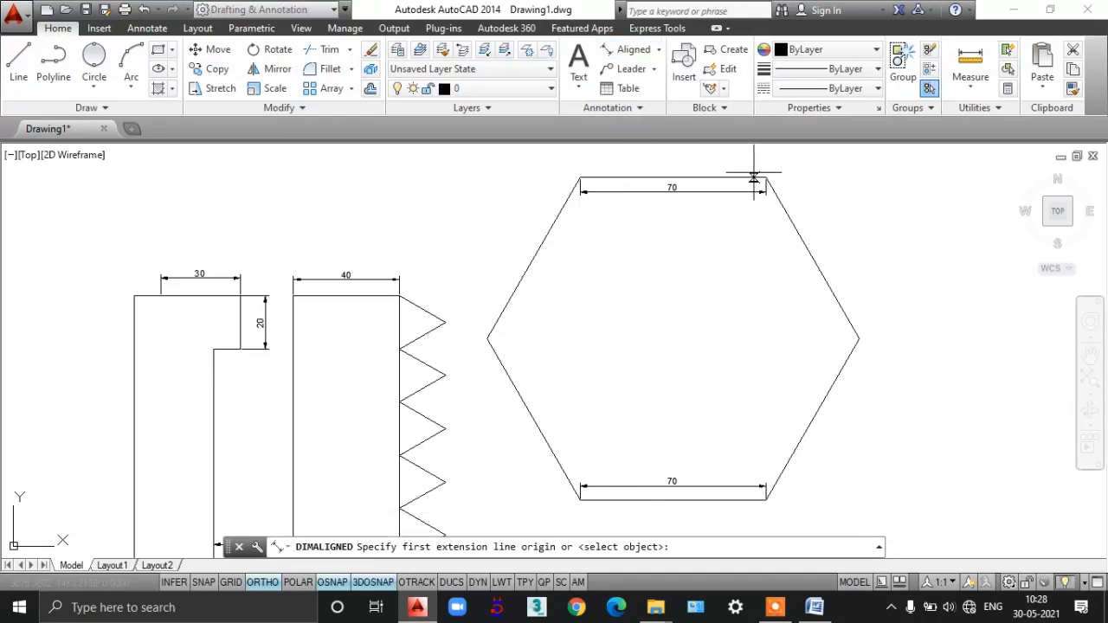
{"action": "left_click", "coordinate": [766, 178]}
{"action": "left_click", "coordinate": [858, 339]}
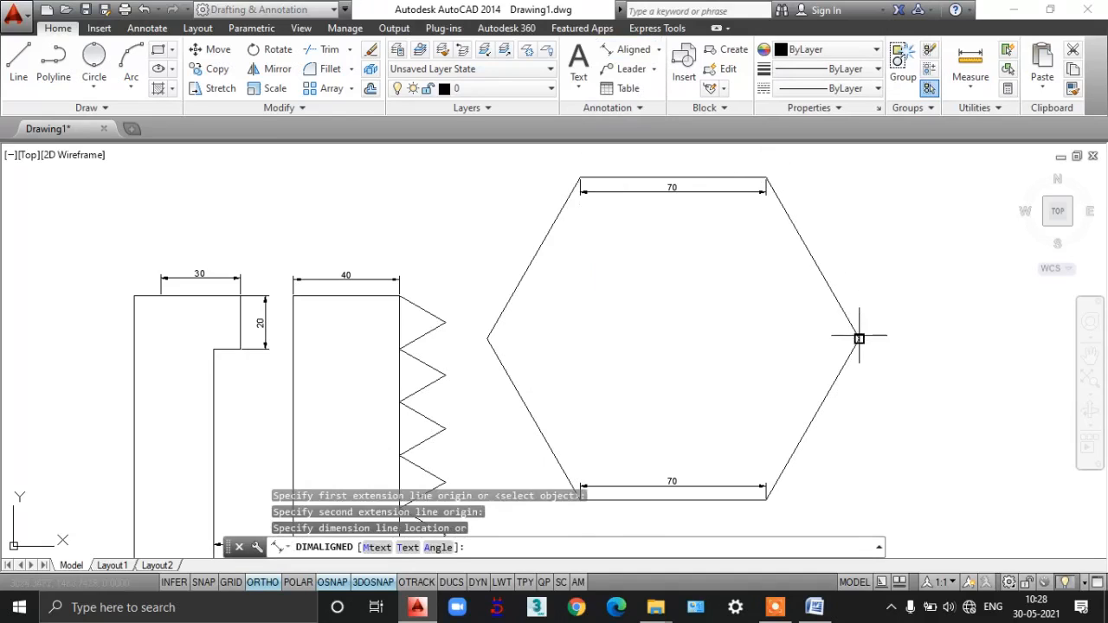
{"action": "left_click", "coordinate": [876, 317]}
{"action": "key", "text": "Return"}
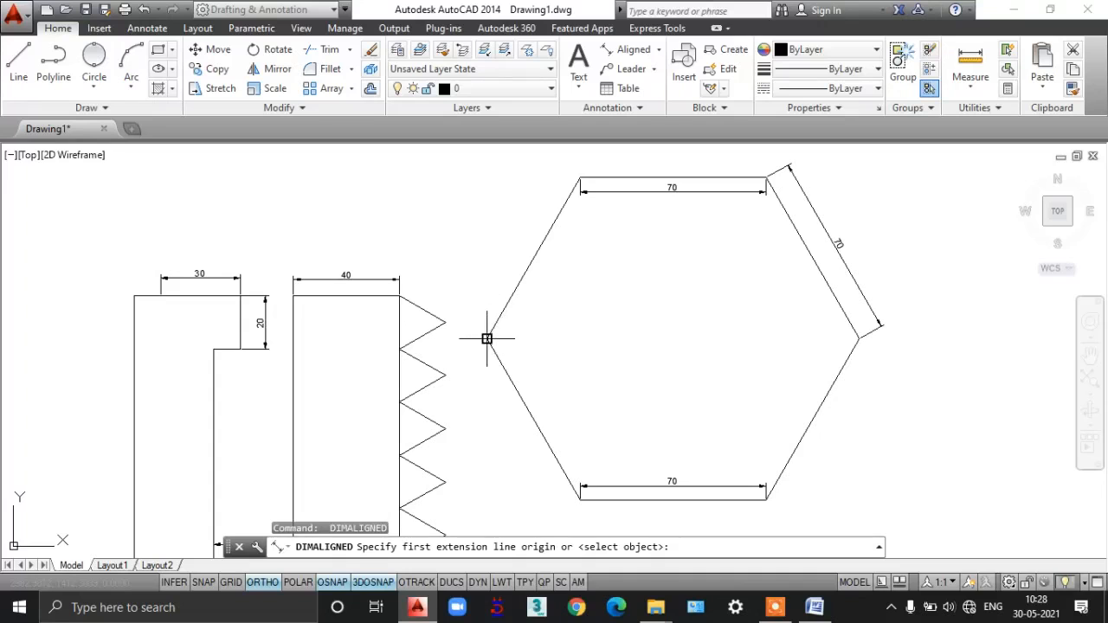
{"action": "left_click", "coordinate": [489, 338]}
{"action": "left_click", "coordinate": [580, 498]}
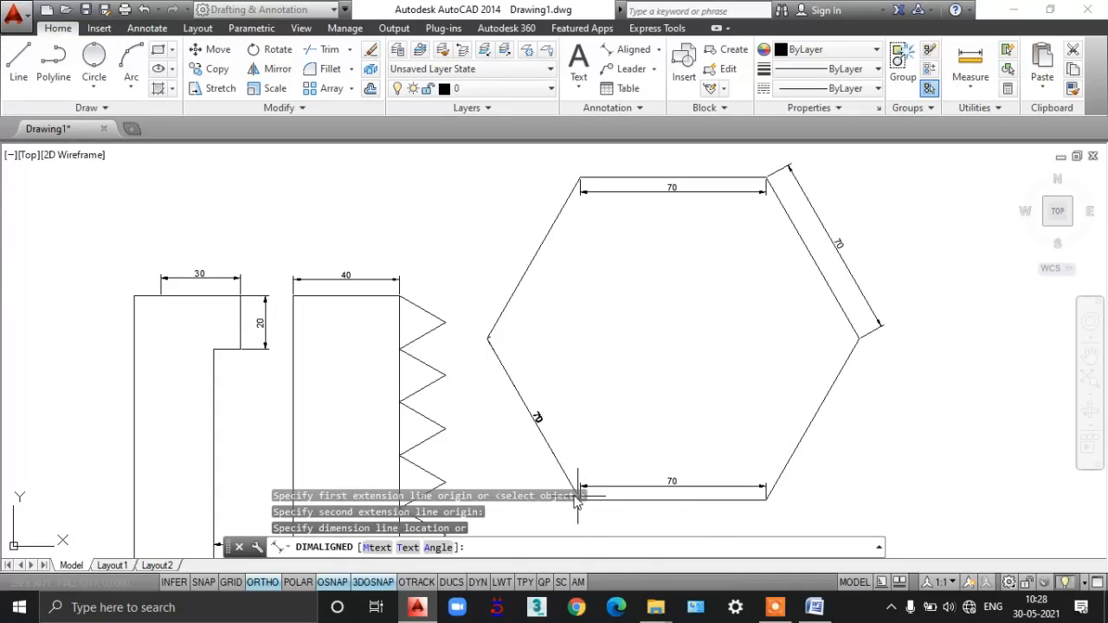
{"action": "left_click", "coordinate": [509, 439]}
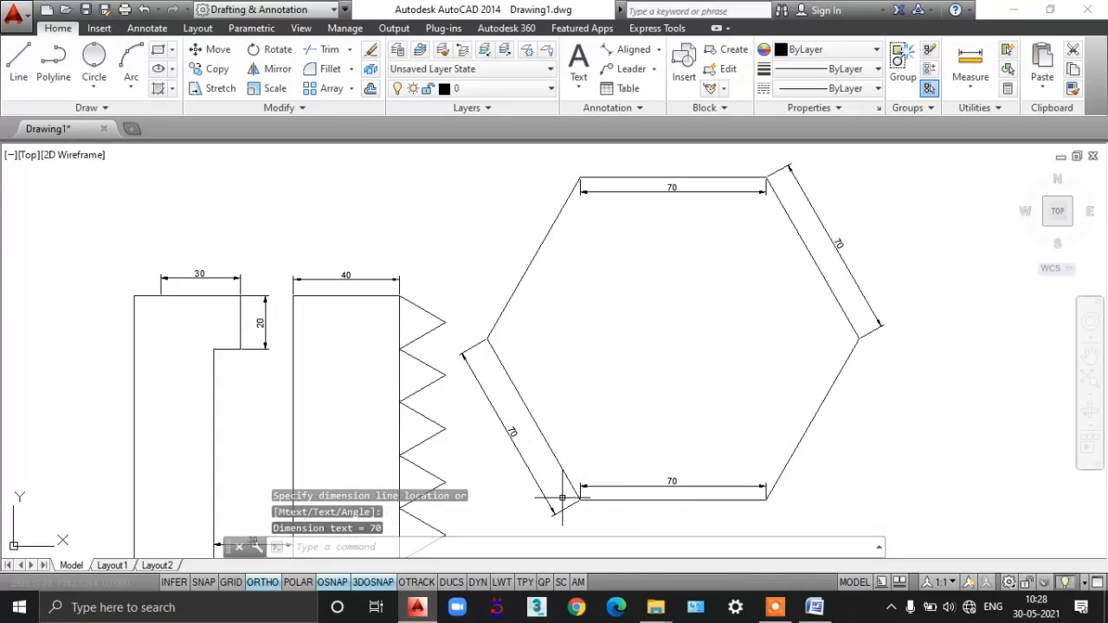
- Glance at the Word sheet, and add an angular dimension in AutoCAD inside the hexagon's left corner between its two left sides
{"action": "left_click", "coordinate": [814, 607]}
{"action": "left_click", "coordinate": [811, 609]}
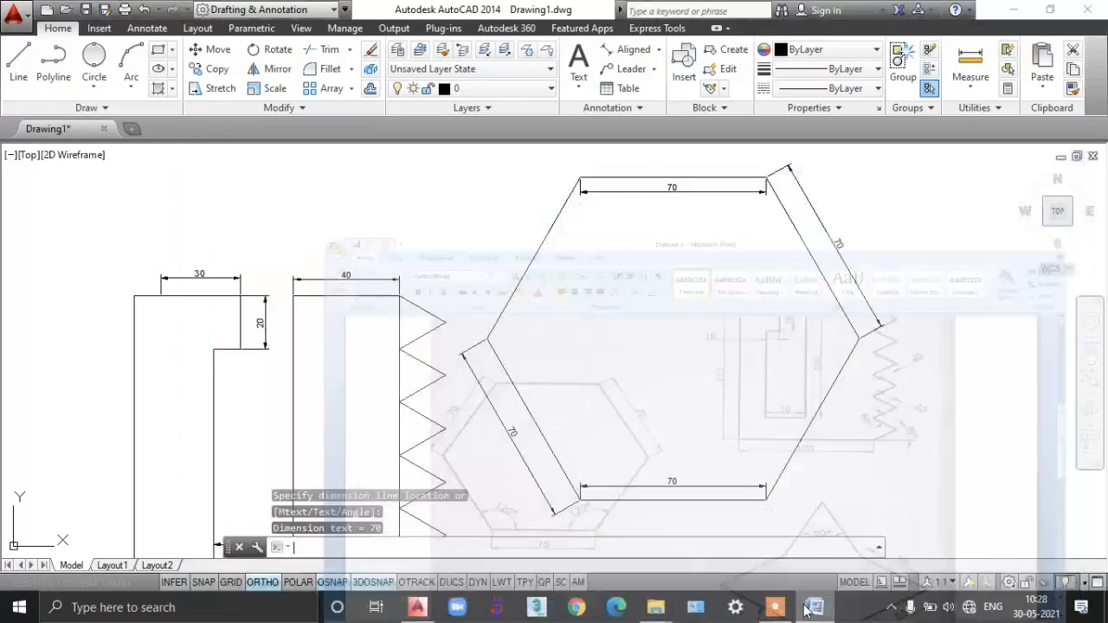
{"action": "left_click", "coordinate": [658, 49]}
{"action": "left_click", "coordinate": [641, 209]}
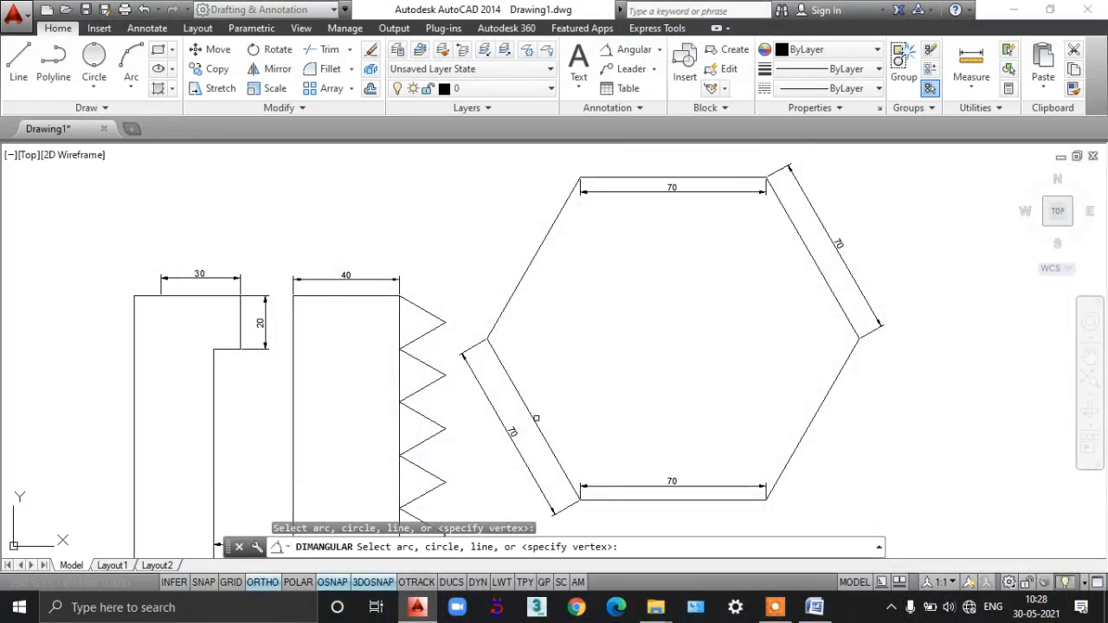
{"action": "left_click", "coordinate": [537, 417]}
{"action": "left_click", "coordinate": [537, 417]}
{"action": "left_click", "coordinate": [541, 408]}
{"action": "left_click", "coordinate": [517, 389]}
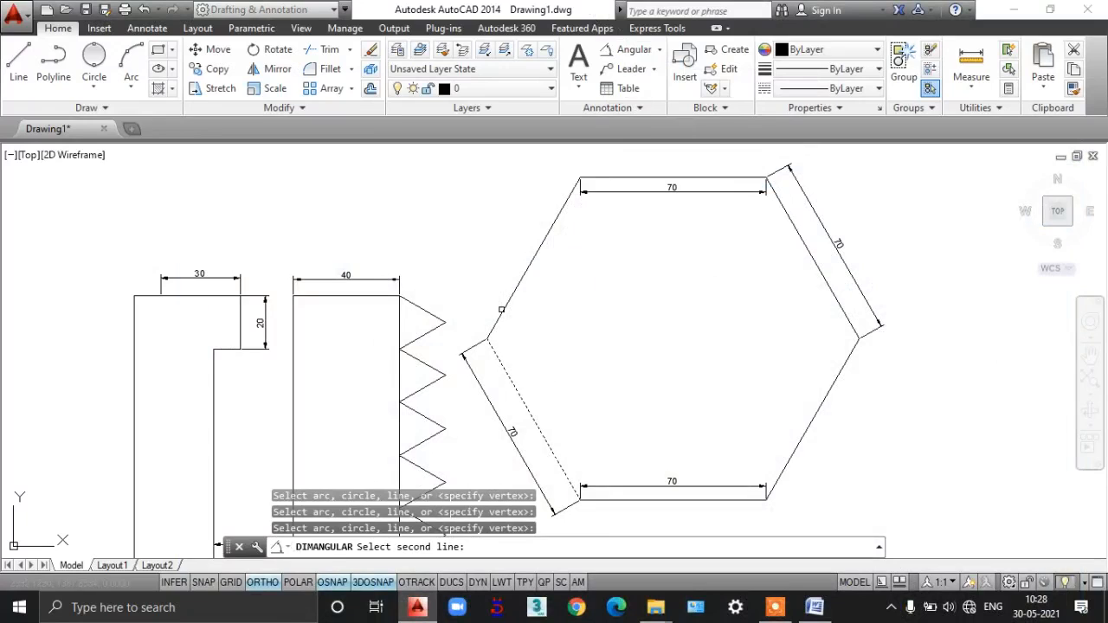
{"action": "left_click", "coordinate": [501, 309]}
{"action": "left_click", "coordinate": [516, 333]}
{"action": "scroll", "coordinate": [521, 329], "scroll_direction": "up", "scroll_amount": 6}
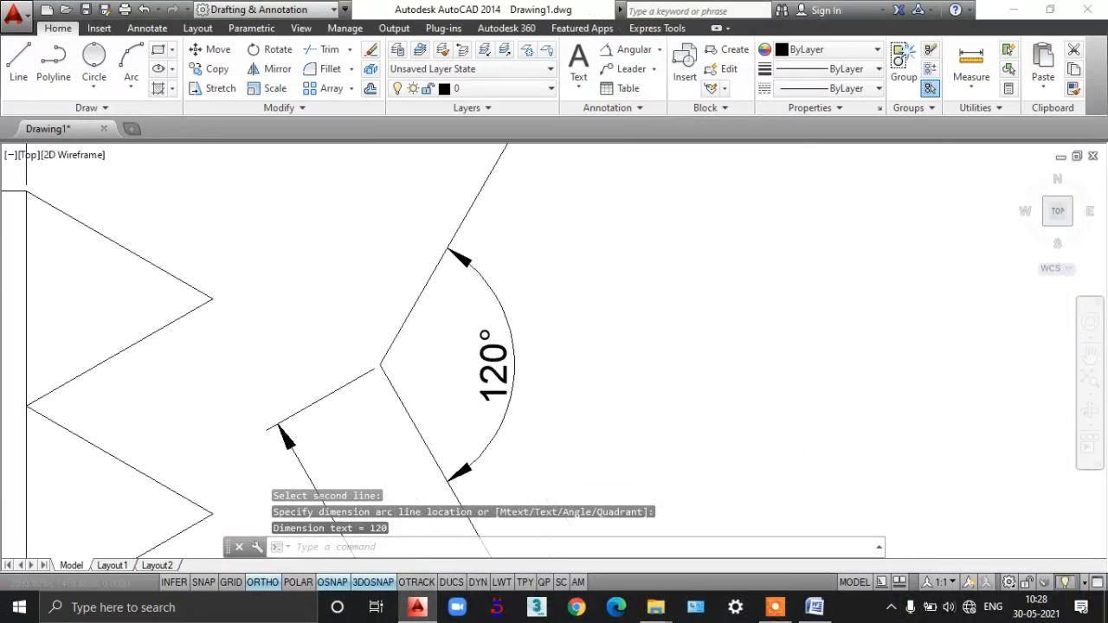
{"action": "scroll", "coordinate": [638, 341], "scroll_direction": "down", "scroll_amount": 6}
- Add an angular dimension inside the hexagon's right corner between its two right sides
{"action": "left_click", "coordinate": [630, 50]}
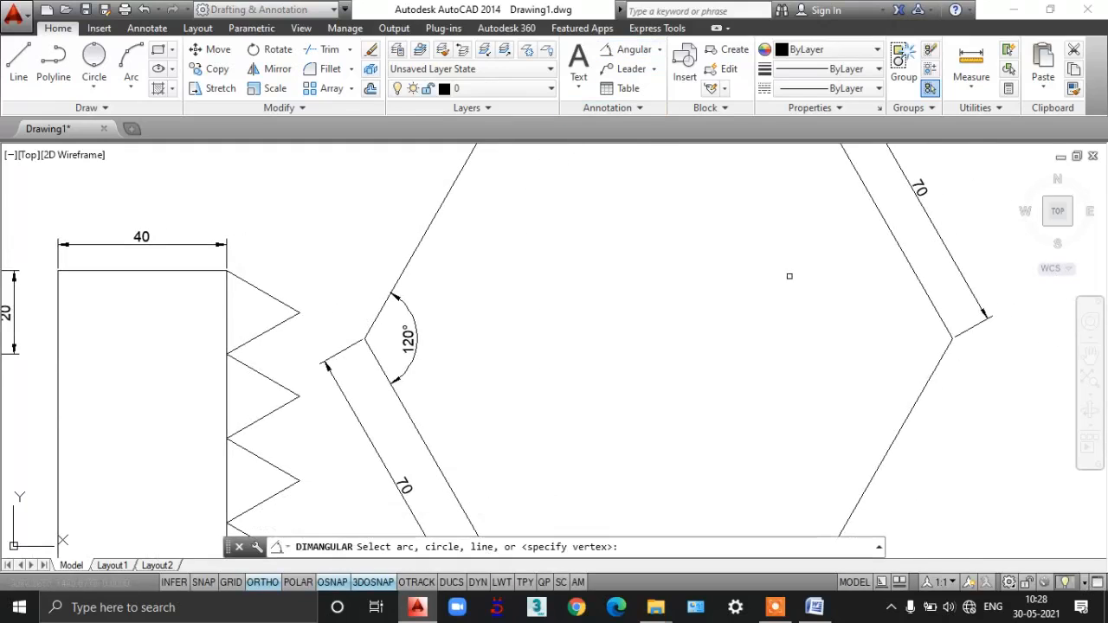
{"action": "left_click", "coordinate": [930, 300]}
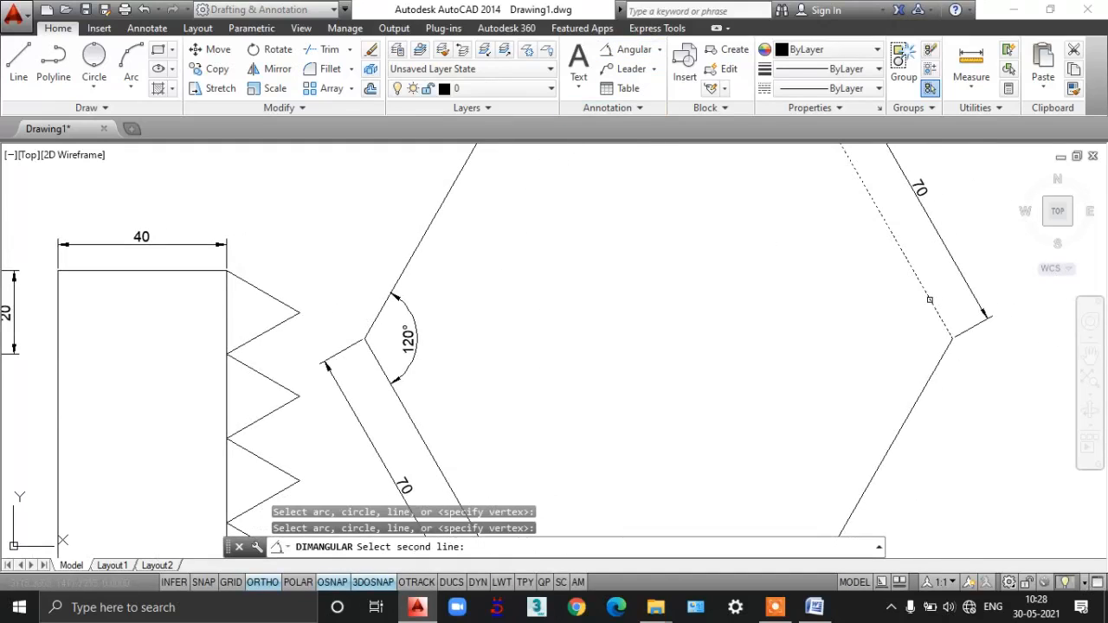
{"action": "left_click", "coordinate": [922, 394]}
{"action": "left_click", "coordinate": [857, 336]}
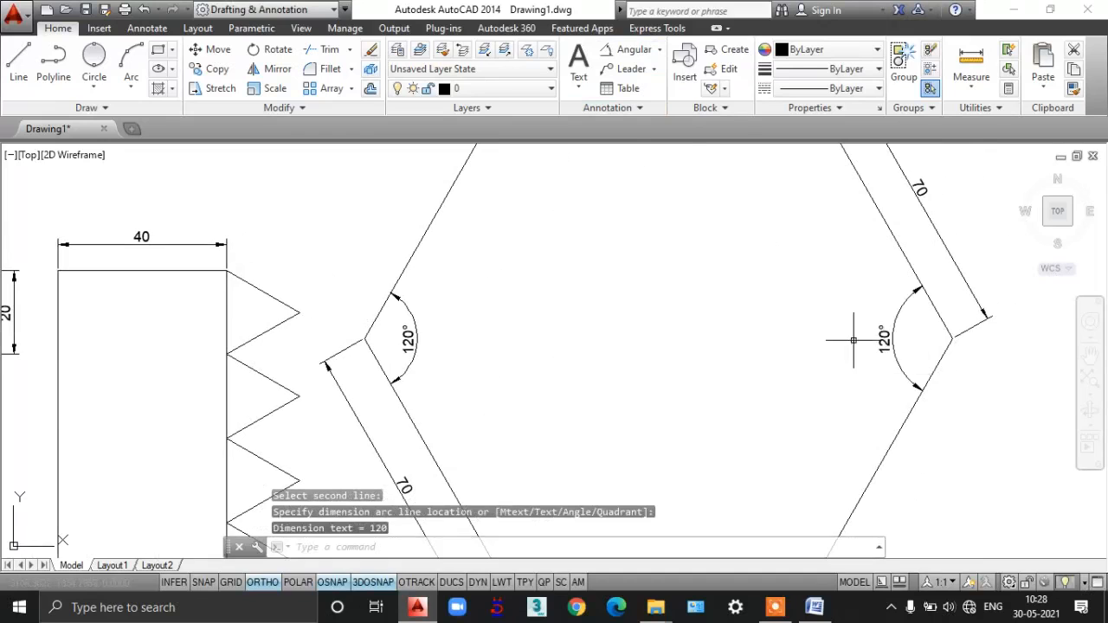
{"action": "scroll", "coordinate": [574, 271], "scroll_direction": "down", "scroll_amount": 3}
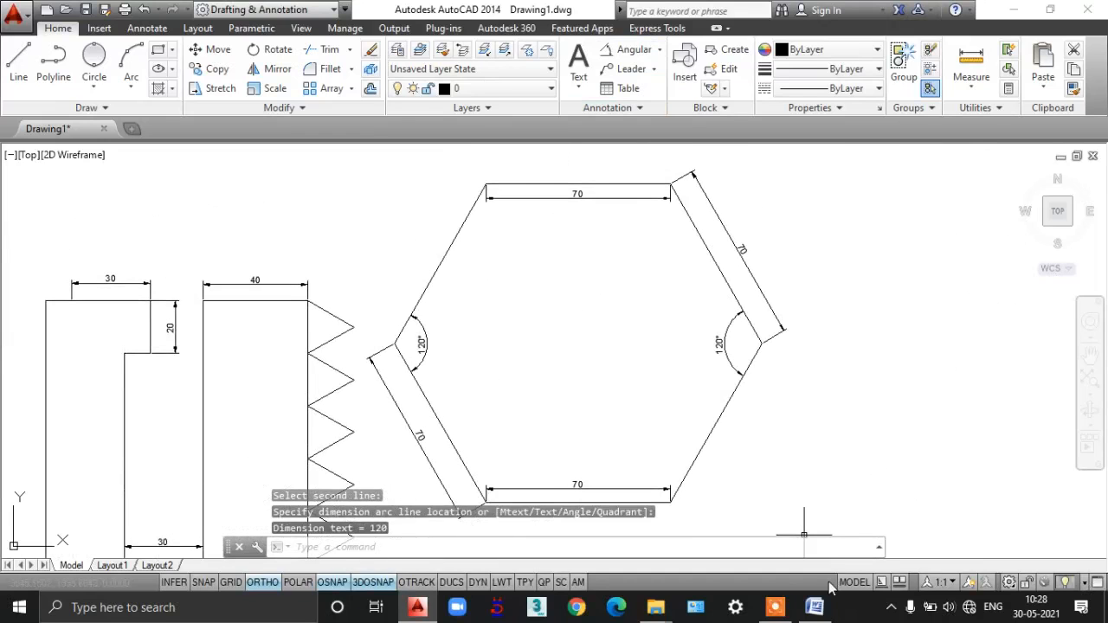
- Switch to the Exercise 2 sheet in Word and review its figures, from the four-pointed star up to the square and triangle
{"action": "left_click", "coordinate": [815, 607]}
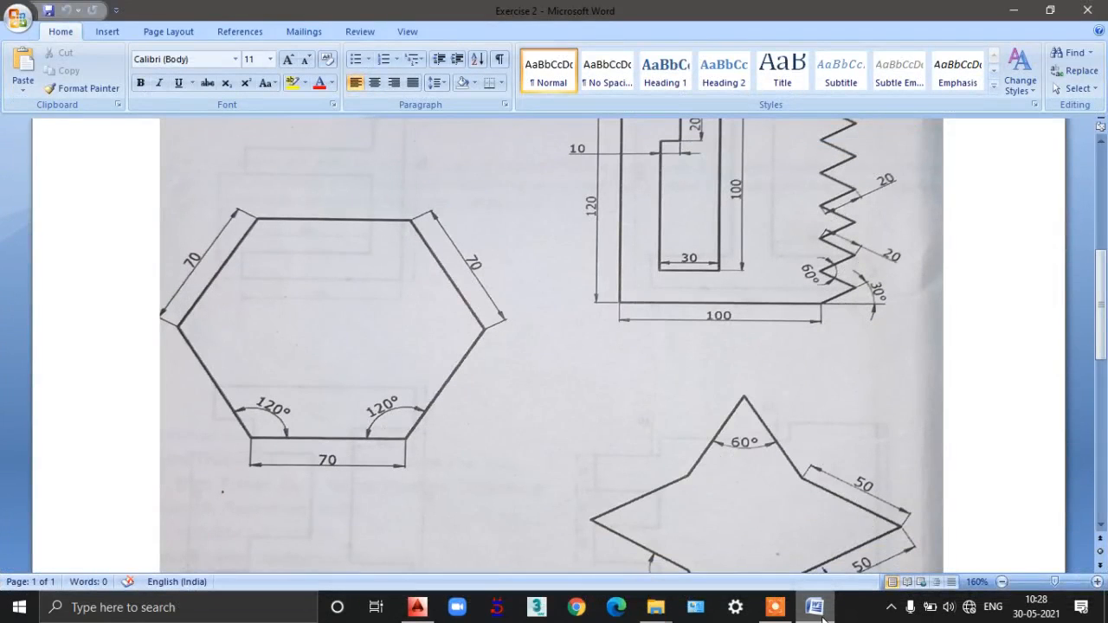
{"action": "left_click", "coordinate": [819, 608]}
{"action": "left_click", "coordinate": [818, 608]}
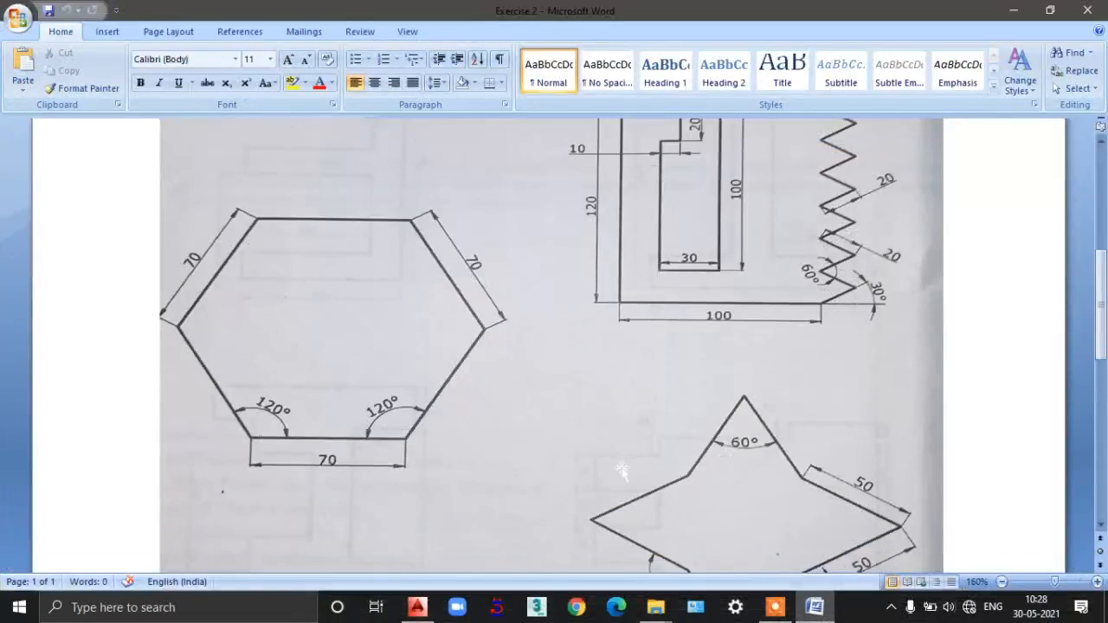
{"action": "scroll", "coordinate": [620, 444], "scroll_direction": "down", "scroll_amount": 3}
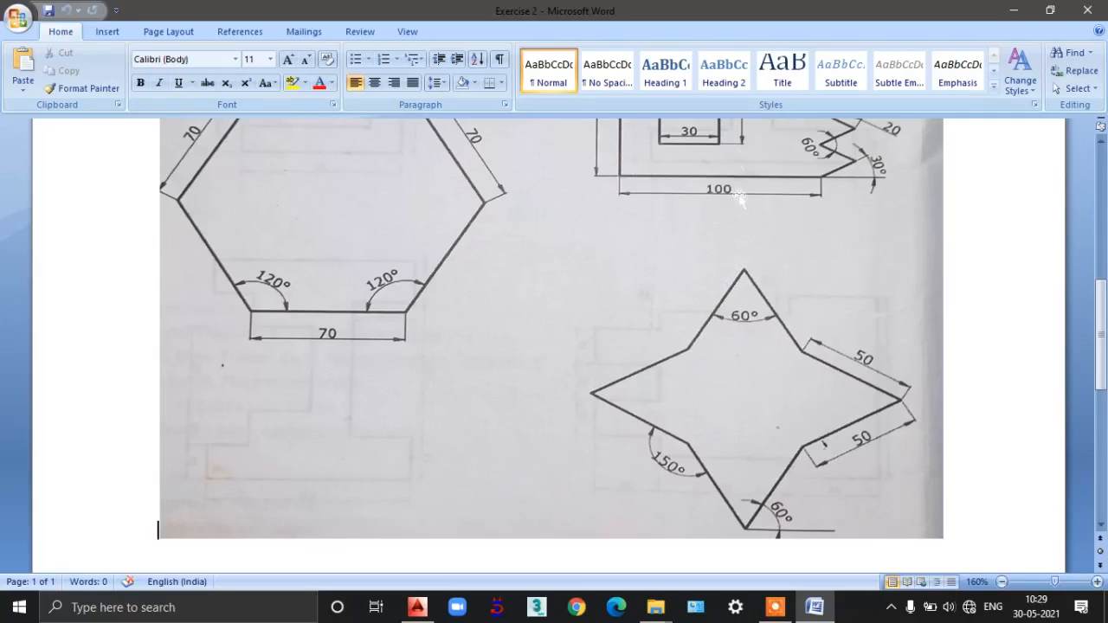
{"action": "scroll", "coordinate": [535, 275], "scroll_direction": "up", "scroll_amount": 6}
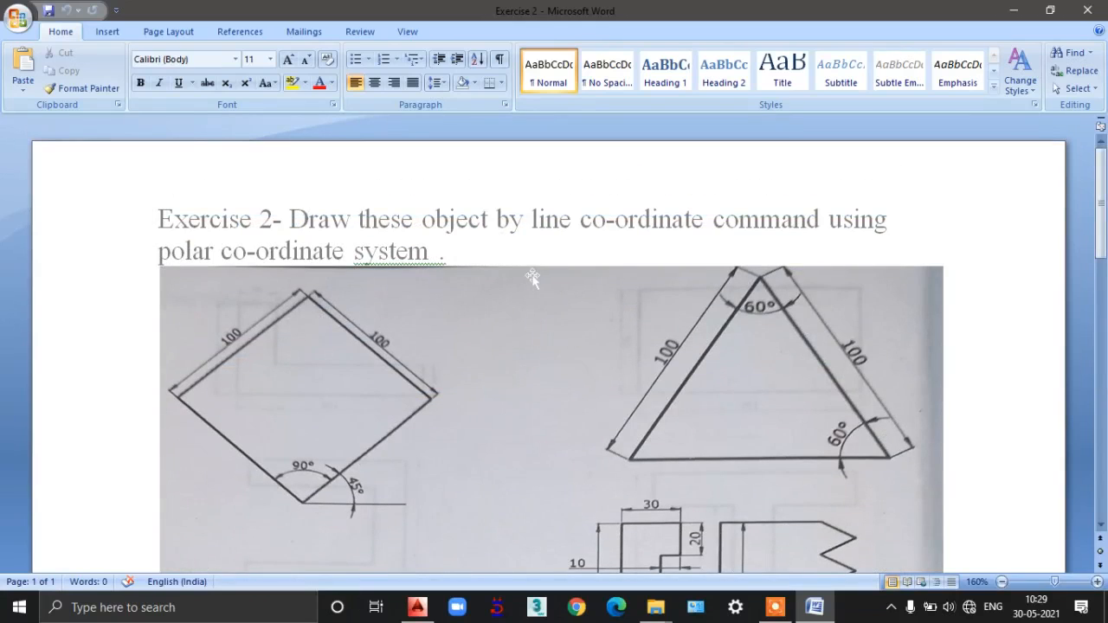
{"action": "scroll", "coordinate": [514, 303], "scroll_direction": "down", "scroll_amount": 1}
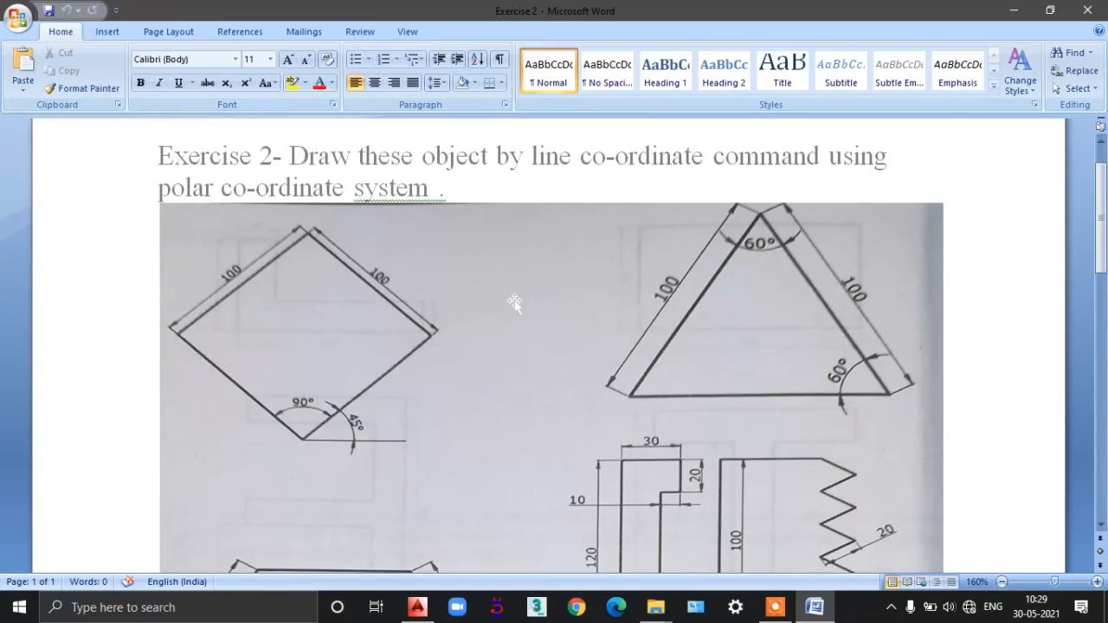